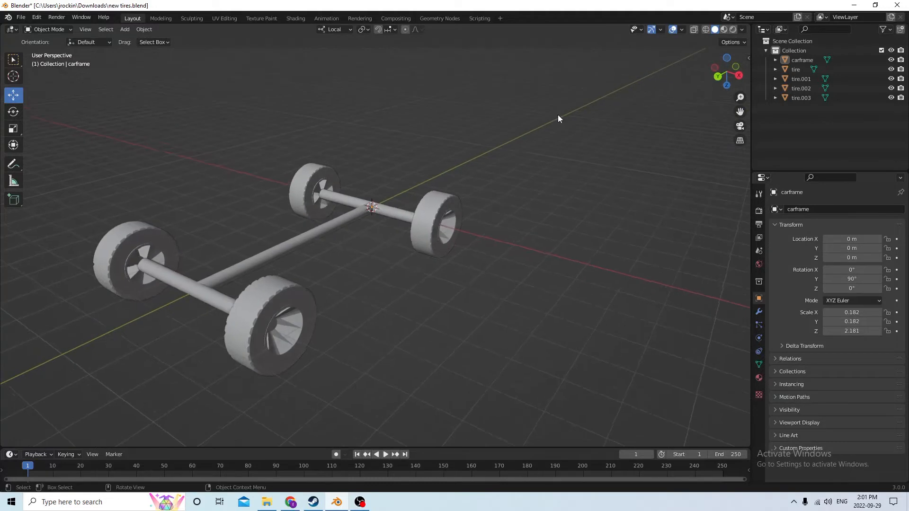
Add a cube mesh at the 3D cursor for the car body.
{"action": "mouse_move", "coordinate": [311, 138]}
{"action": "middle_mouse_down"}
{"action": "mouse_move", "coordinate": [270, 117]}
{"action": "mouse_move", "coordinate": [252, 120]}
{"action": "mouse_move", "coordinate": [442, 119]}
{"action": "mouse_move", "coordinate": [279, 133]}
{"action": "mouse_move", "coordinate": [282, 111]}
{"action": "mouse_move", "coordinate": [296, 114]}
{"action": "mouse_move", "coordinate": [286, 125]}
{"action": "mouse_move", "coordinate": [307, 138]}
{"action": "mouse_move", "coordinate": [273, 139]}
{"action": "mouse_move", "coordinate": [336, 141]}
{"action": "mouse_move", "coordinate": [298, 145]}
{"action": "middle_mouse_up"}
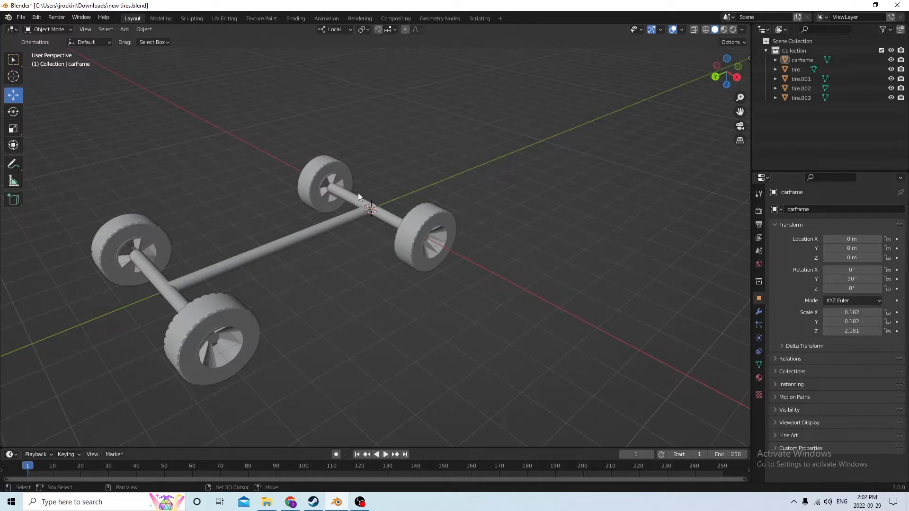
{"action": "key", "text": "shift+a"}
{"action": "mouse_move", "coordinate": [358, 193]}
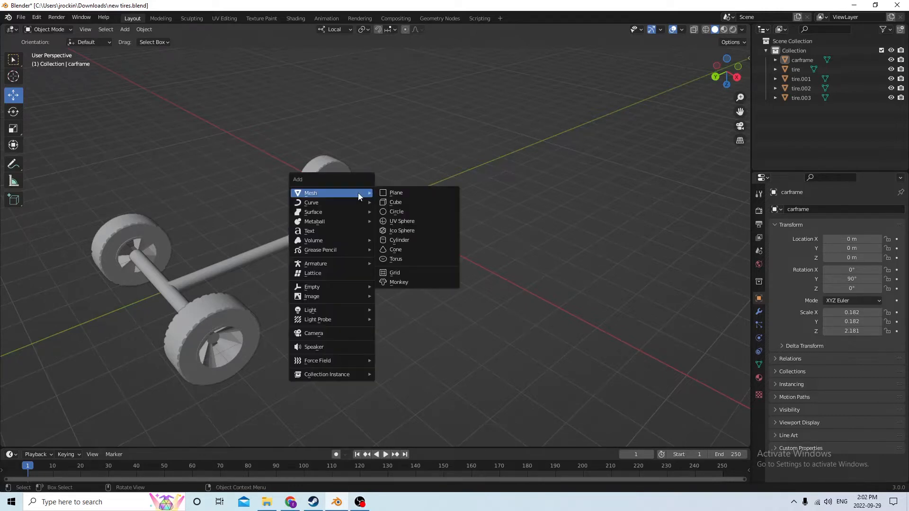
{"action": "left_click", "coordinate": [396, 203]}
{"action": "middle_click_drag", "start_coordinate": [396, 202], "coordinate": [454, 211]}
Scale the cube to about 2.8 along X and 2.53 along Y to form a wide, long block.
{"action": "left_click", "coordinate": [17, 125]}
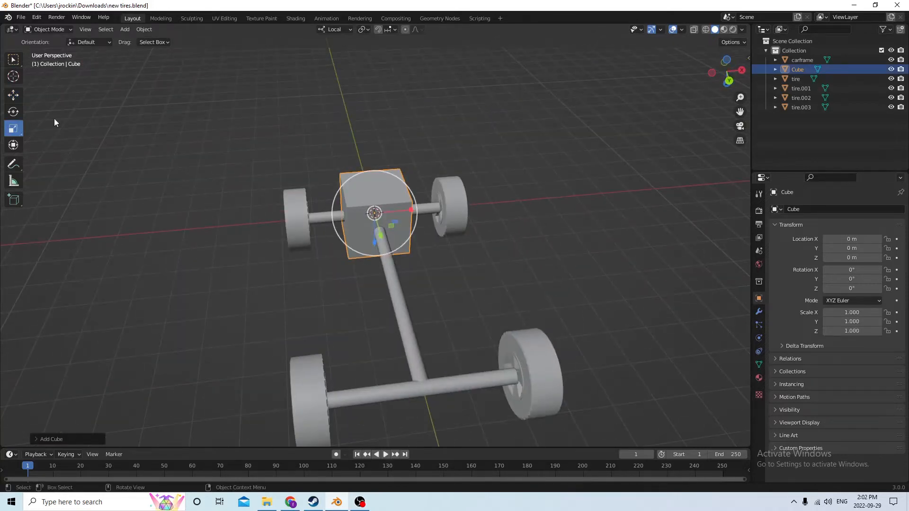
{"action": "left_click_drag", "start_coordinate": [413, 211], "coordinate": [484, 205]}
{"action": "middle_click_drag", "start_coordinate": [468, 200], "coordinate": [368, 189]}
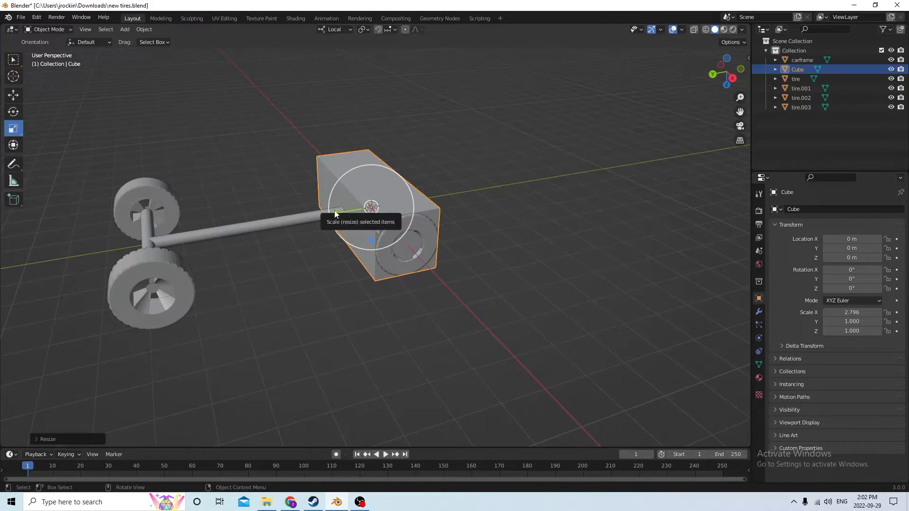
{"action": "left_click_drag", "start_coordinate": [338, 214], "coordinate": [275, 223]}
{"action": "middle_click_drag", "start_coordinate": [271, 217], "coordinate": [244, 195]}
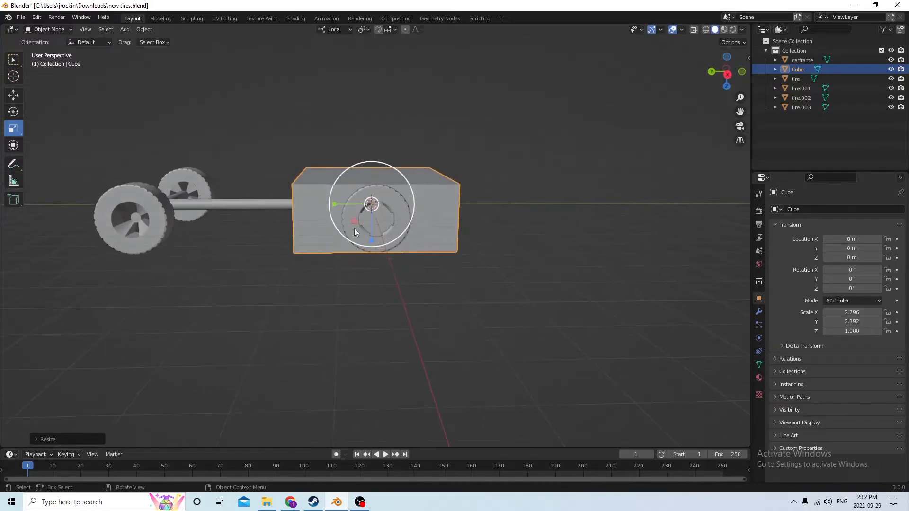
{"action": "left_click_drag", "start_coordinate": [331, 208], "coordinate": [329, 198]}
{"action": "right_click", "coordinate": [326, 207]}
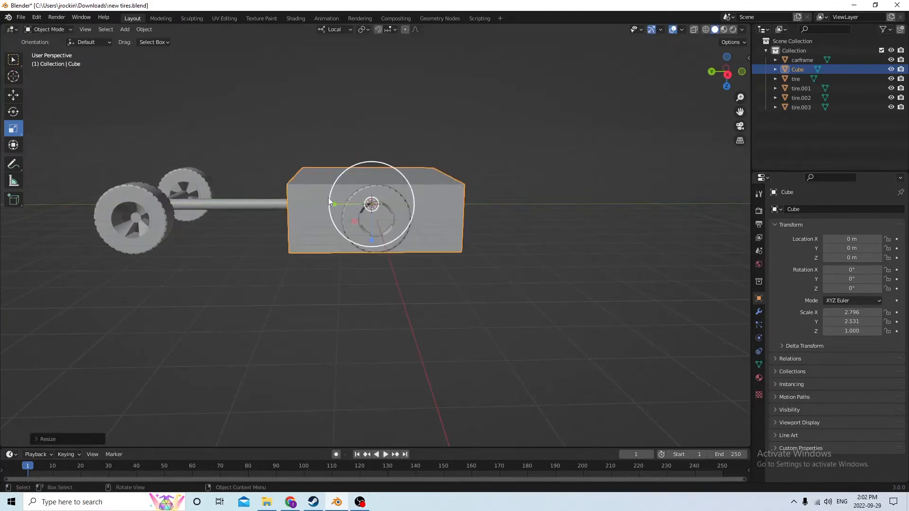
Move the block above the car frame and centre it between the axles, at about Y 0.029 m and Z -0.027 m.
{"action": "left_click", "coordinate": [18, 95]}
{"action": "middle_click_drag", "start_coordinate": [343, 142], "coordinate": [436, 146]}
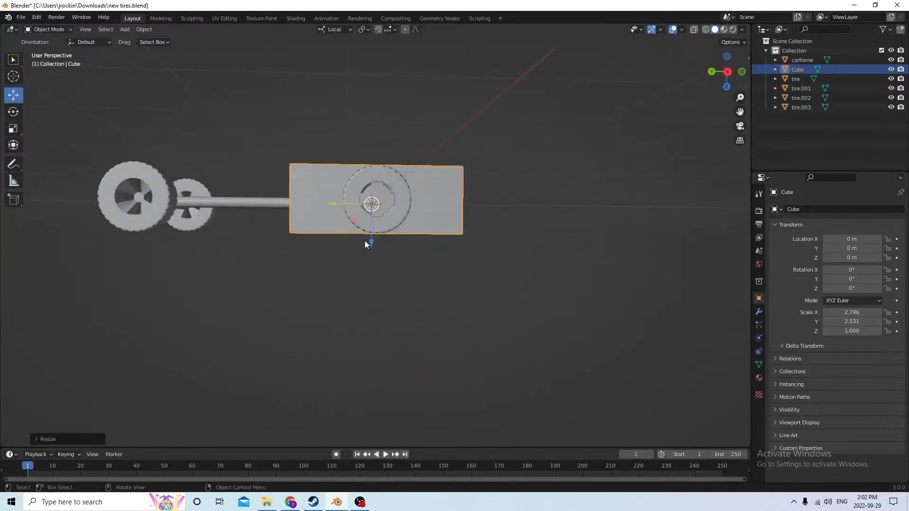
{"action": "left_click_drag", "start_coordinate": [371, 242], "coordinate": [383, 175]}
{"action": "middle_click_drag", "start_coordinate": [385, 185], "coordinate": [380, 173]}
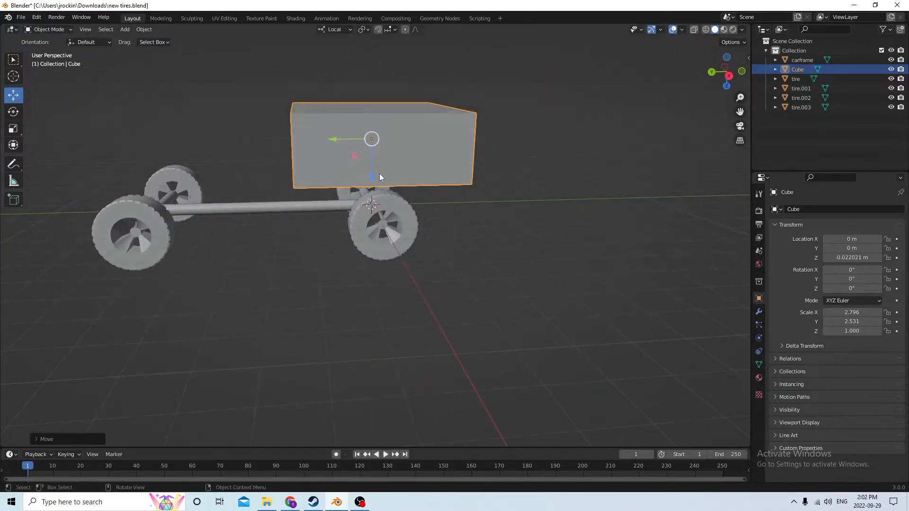
{"action": "left_click_drag", "start_coordinate": [332, 137], "coordinate": [251, 131]}
{"action": "mouse_move", "coordinate": [250, 134]}
{"action": "middle_mouse_down"}
{"action": "mouse_move", "coordinate": [248, 115]}
{"action": "mouse_move", "coordinate": [262, 137]}
{"action": "middle_mouse_up"}
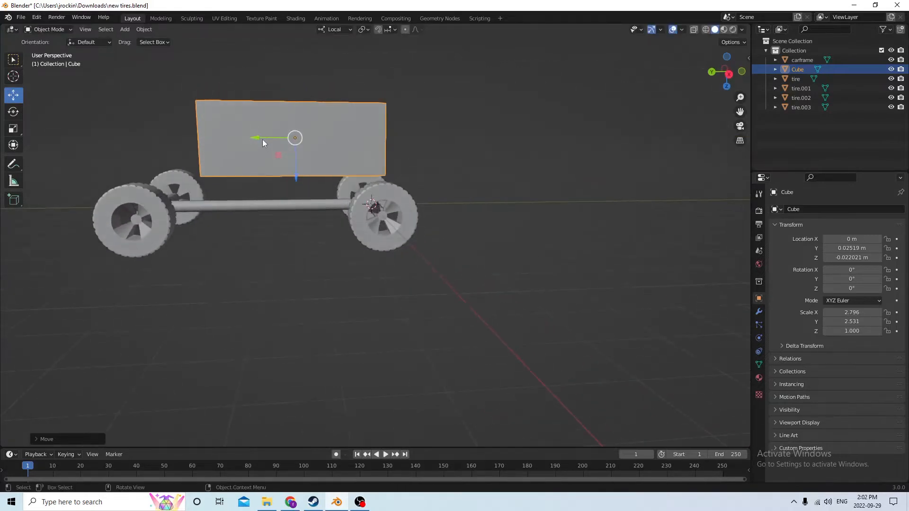
{"action": "left_click_drag", "start_coordinate": [298, 171], "coordinate": [285, 153]}
{"action": "middle_click_drag", "start_coordinate": [286, 153], "coordinate": [281, 155]}
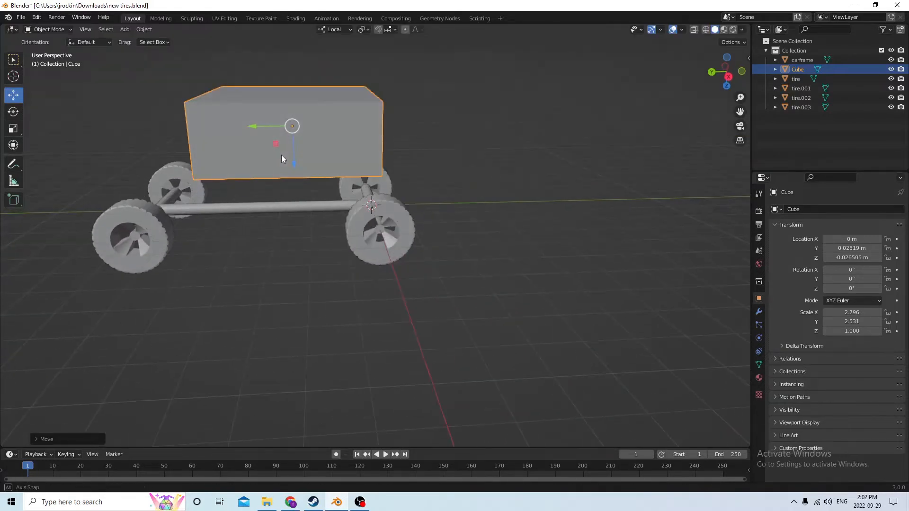
{"action": "left_click_drag", "start_coordinate": [263, 127], "coordinate": [243, 122]}
{"action": "middle_click_drag", "start_coordinate": [243, 122], "coordinate": [283, 174]}
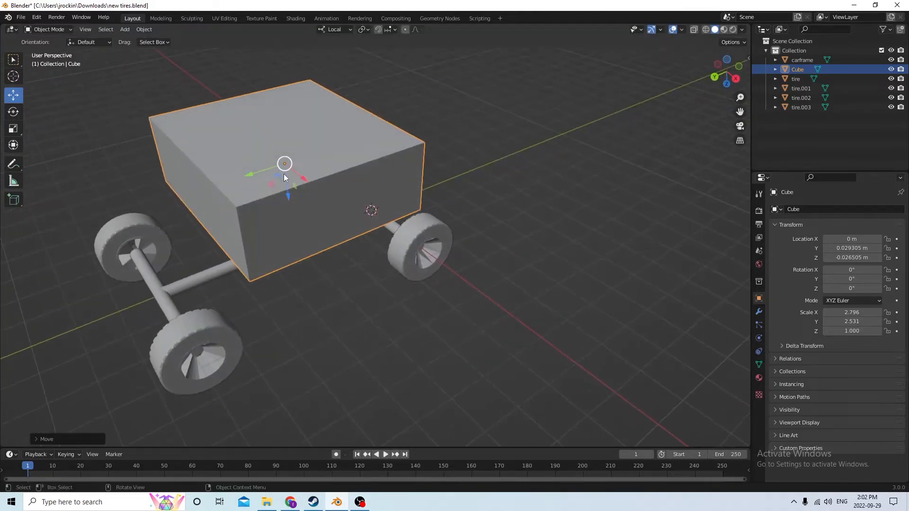
In Edit Mode, select the block's top face and scale it inward along X and Y to taper the cabin.
{"action": "key", "text": "Tab"}
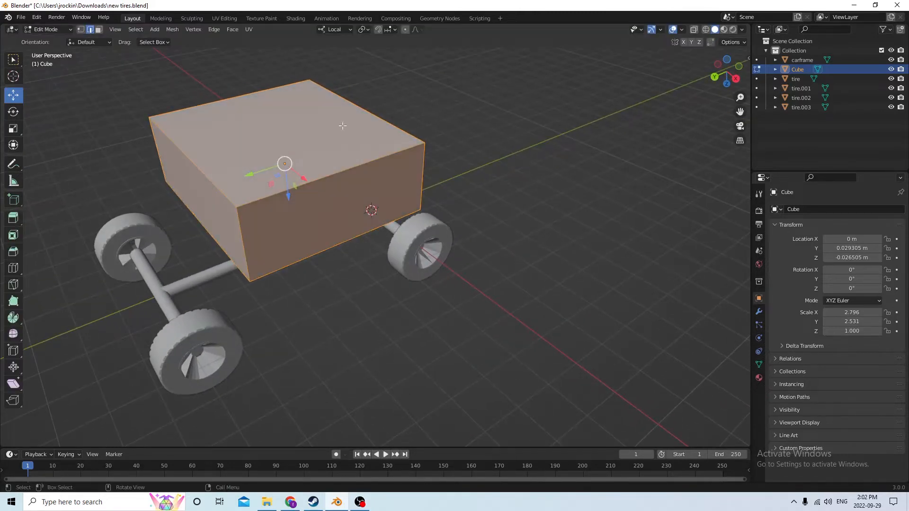
{"action": "left_click", "coordinate": [100, 30]}
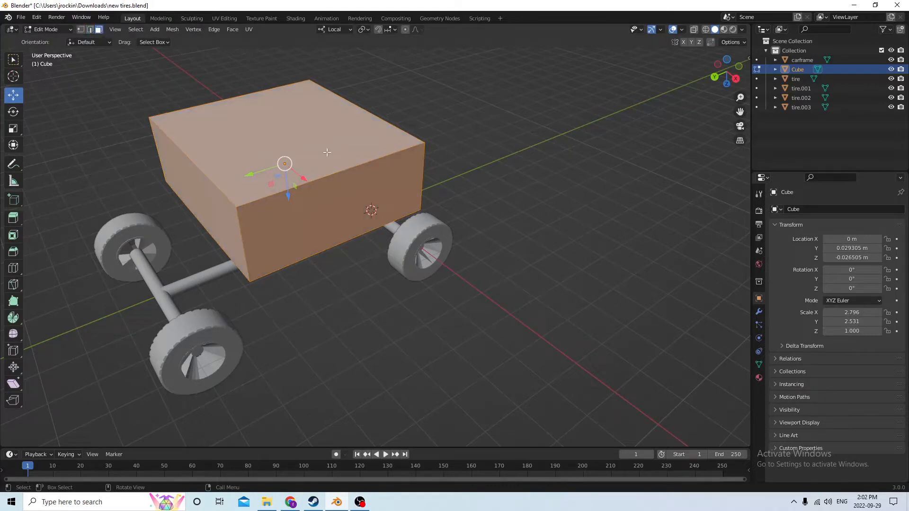
{"action": "left_click", "coordinate": [328, 153]}
{"action": "left_click", "coordinate": [14, 129]}
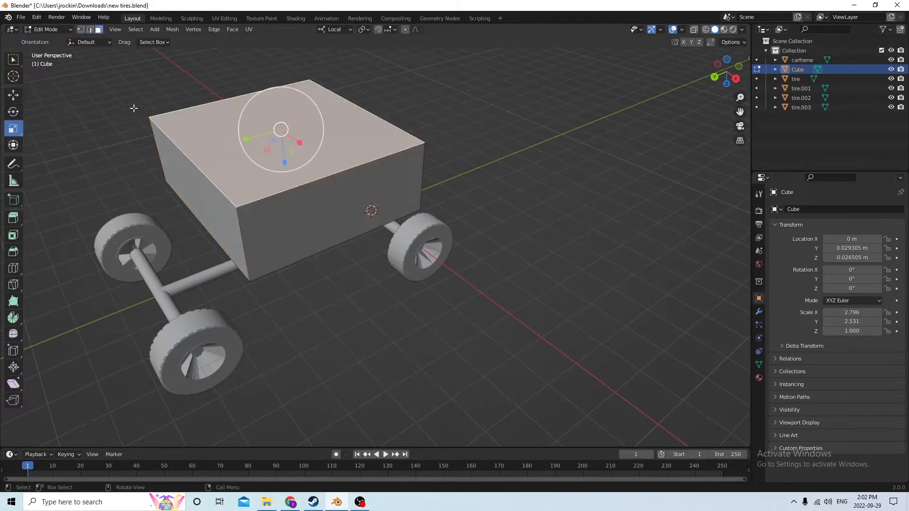
{"action": "middle_click_drag", "start_coordinate": [204, 118], "coordinate": [226, 151]}
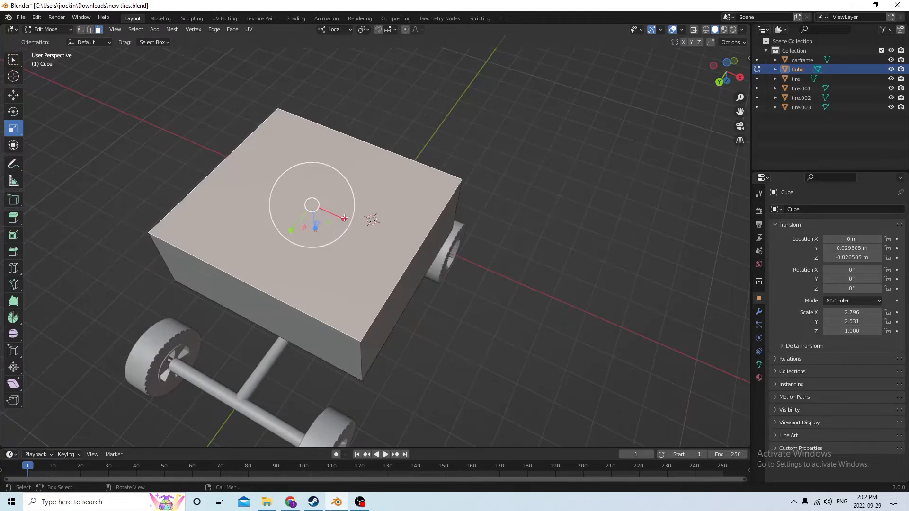
{"action": "left_click_drag", "start_coordinate": [344, 218], "coordinate": [336, 216]}
{"action": "middle_click_drag", "start_coordinate": [331, 215], "coordinate": [243, 191]}
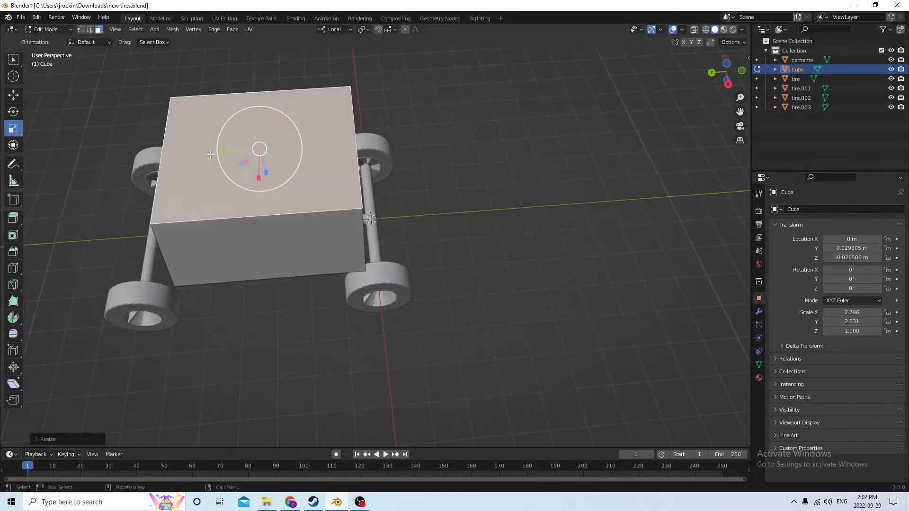
{"action": "left_click_drag", "start_coordinate": [220, 153], "coordinate": [232, 152]}
{"action": "middle_click_drag", "start_coordinate": [232, 152], "coordinate": [276, 101]}
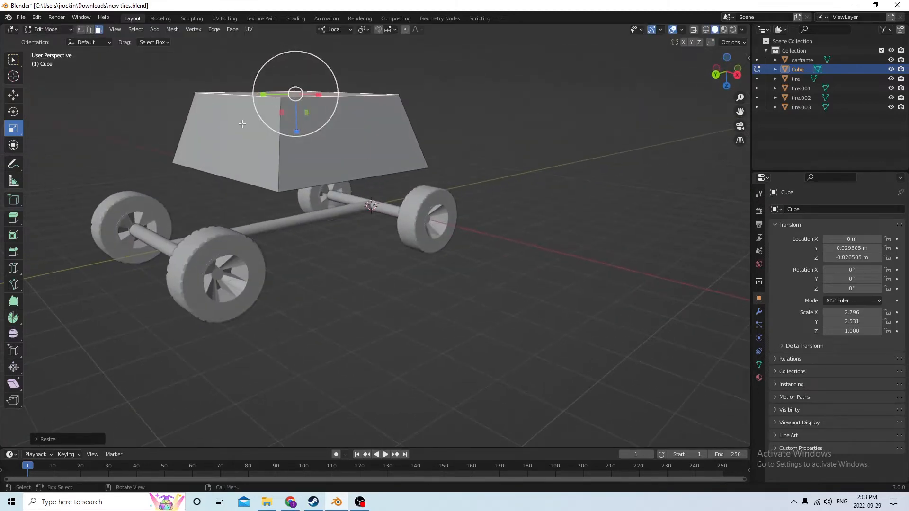
In Object Mode, scale the tapered block down along Z to about 0.767.
{"action": "key", "text": "Tab"}
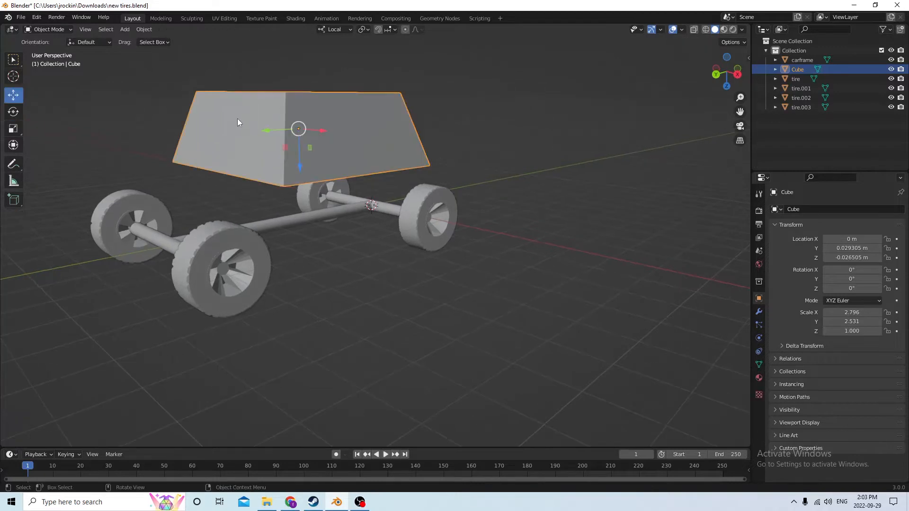
{"action": "left_click", "coordinate": [13, 128]}
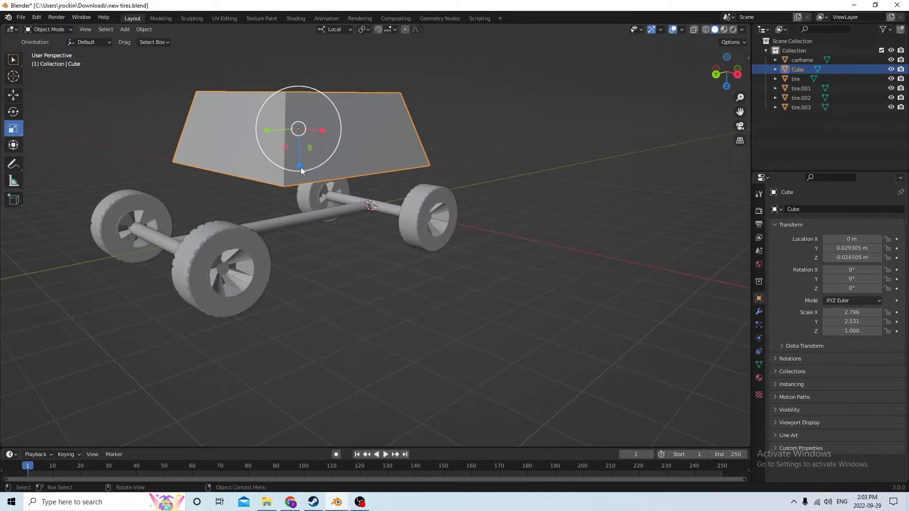
{"action": "left_click_drag", "start_coordinate": [300, 167], "coordinate": [302, 156]}
In Edit Mode, move the roof's two crosswise end edges inward along Y to slope both ends of the cabin.
{"action": "key", "text": "Tab"}
{"action": "middle_click_drag", "start_coordinate": [285, 161], "coordinate": [258, 183]}
{"action": "left_click", "coordinate": [13, 96]}
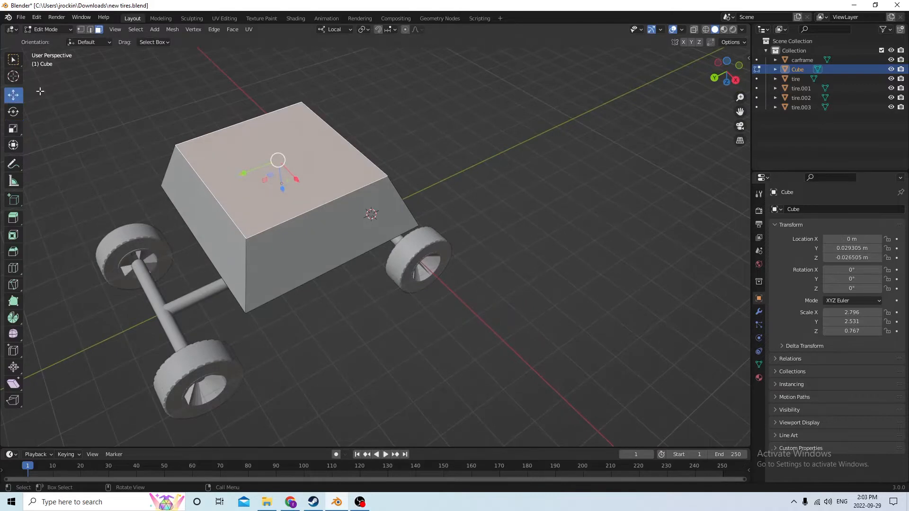
{"action": "left_click", "coordinate": [90, 29]}
{"action": "left_click", "coordinate": [179, 190]}
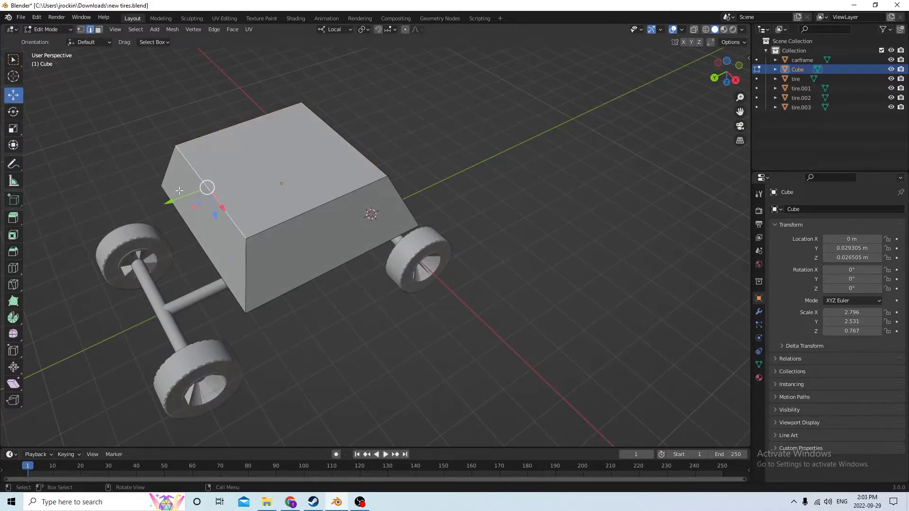
{"action": "left_click_drag", "start_coordinate": [168, 202], "coordinate": [201, 194]}
{"action": "middle_click_drag", "start_coordinate": [200, 190], "coordinate": [151, 135]}
{"action": "left_click", "coordinate": [341, 111]}
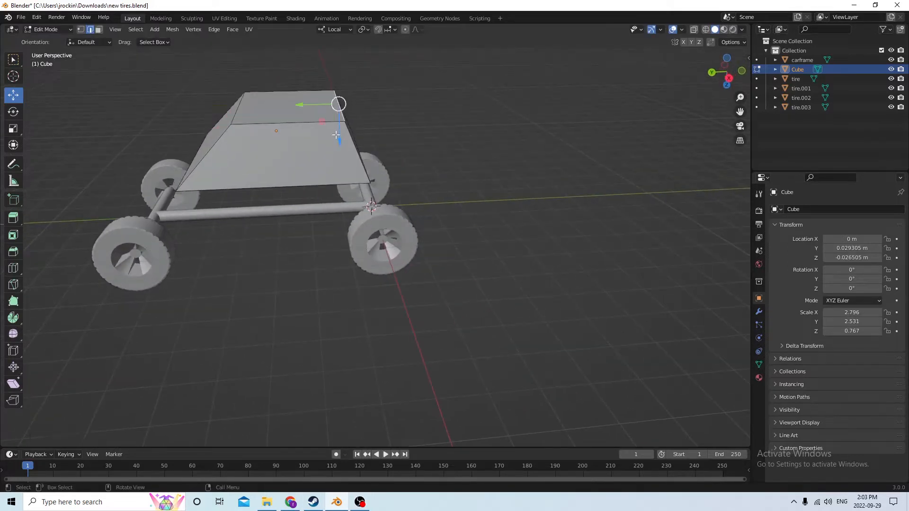
{"action": "left_click_drag", "start_coordinate": [300, 106], "coordinate": [288, 105]}
Switch to face selection and select the bottom face of the cabin.
{"action": "middle_click_drag", "start_coordinate": [293, 101], "coordinate": [309, 61]}
{"action": "middle_click_drag", "start_coordinate": [290, 110], "coordinate": [281, 116]}
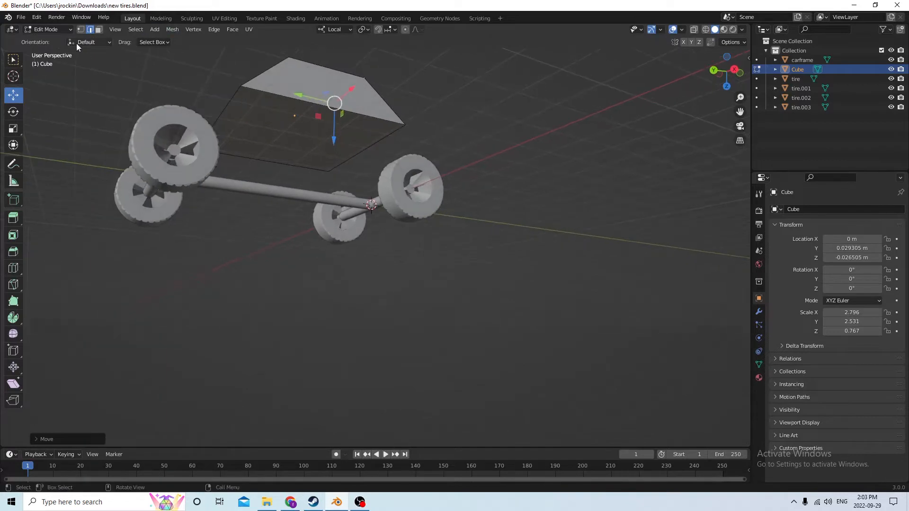
{"action": "left_click", "coordinate": [336, 126]}
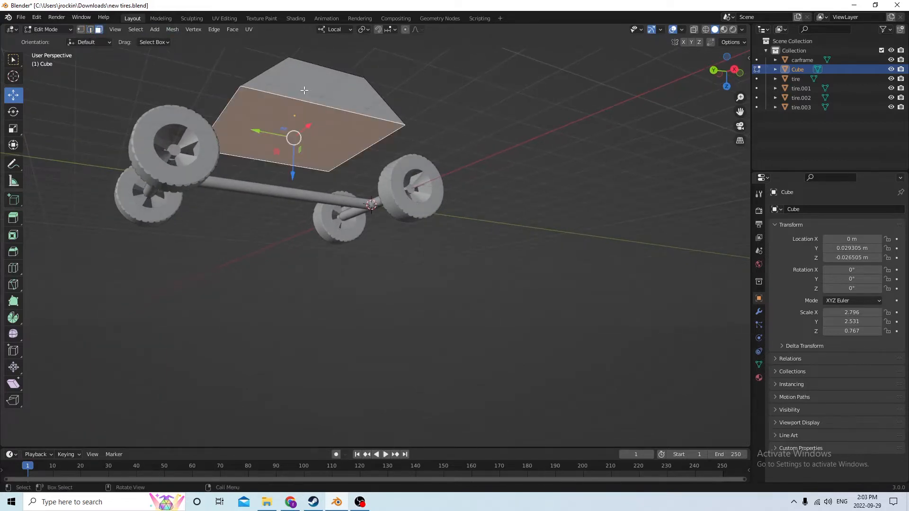
{"action": "middle_click_drag", "start_coordinate": [335, 126], "coordinate": [294, 114]}
Try extruding the cabin's bottom face about 0.02 m downward, and undo the extrusion.
{"action": "key", "text": "e"}
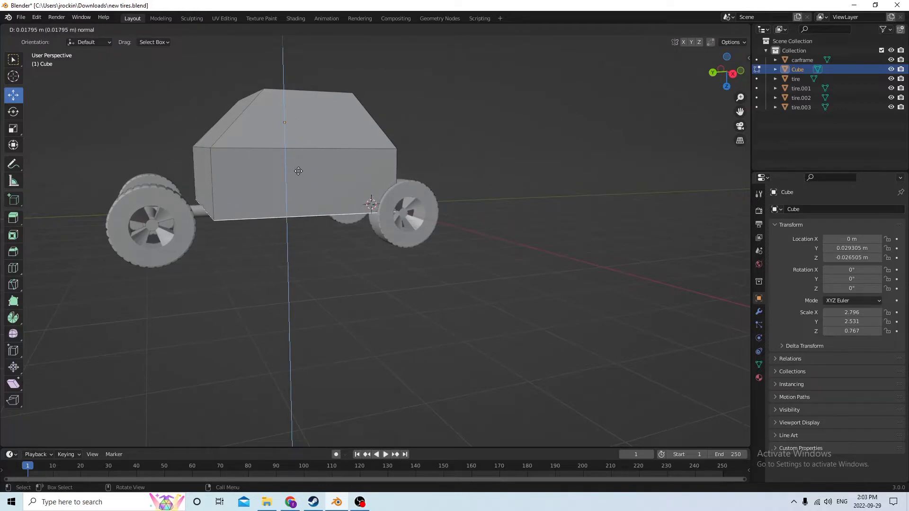
{"action": "left_click", "coordinate": [298, 174]}
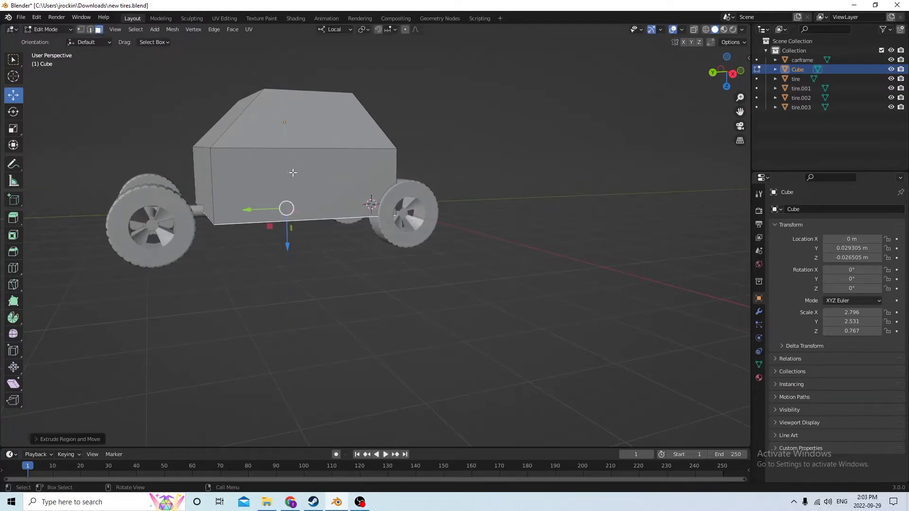
{"action": "middle_click_drag", "start_coordinate": [298, 174], "coordinate": [283, 83]}
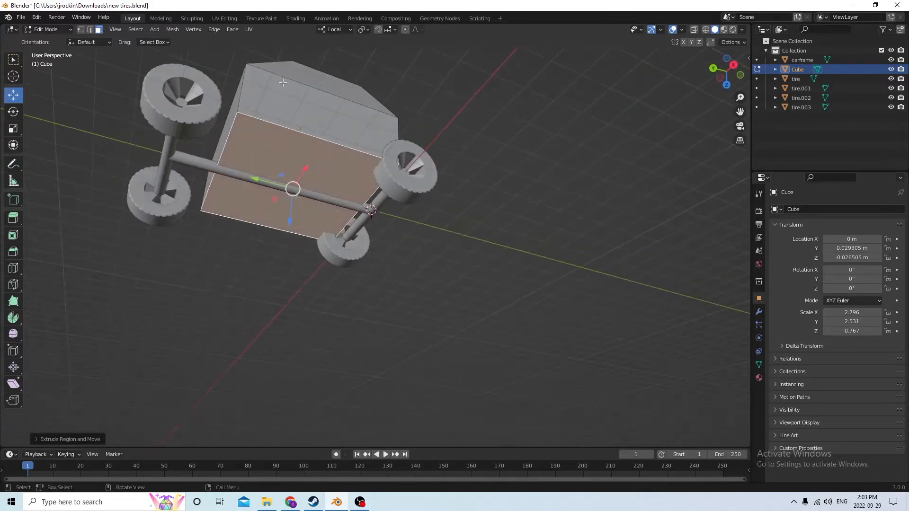
{"action": "left_click", "coordinate": [38, 20]}
{"action": "left_click", "coordinate": [49, 29]}
Extrude the cabin's bottom face straight down along its normal to axle level to form the lower body.
{"action": "middle_click_drag", "start_coordinate": [296, 73], "coordinate": [293, 90]}
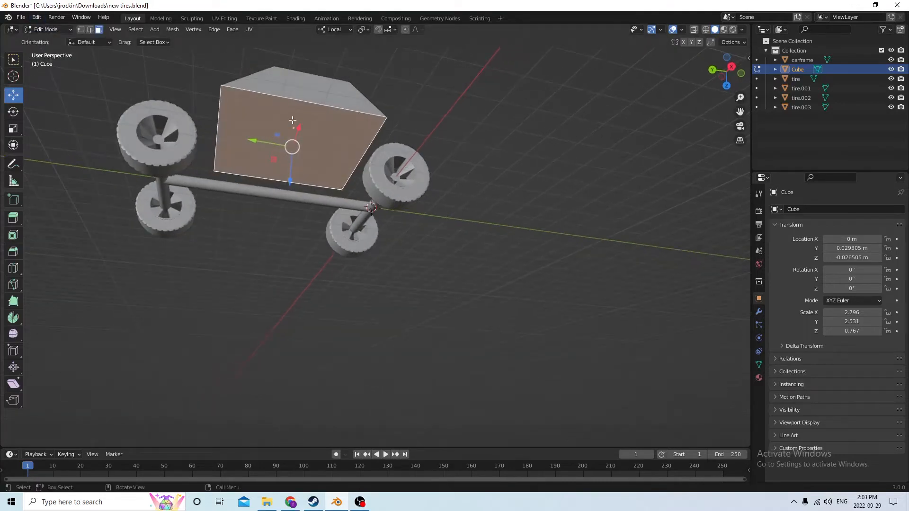
{"action": "middle_click_drag", "start_coordinate": [293, 120], "coordinate": [294, 145]}
{"action": "key", "text": "e"}
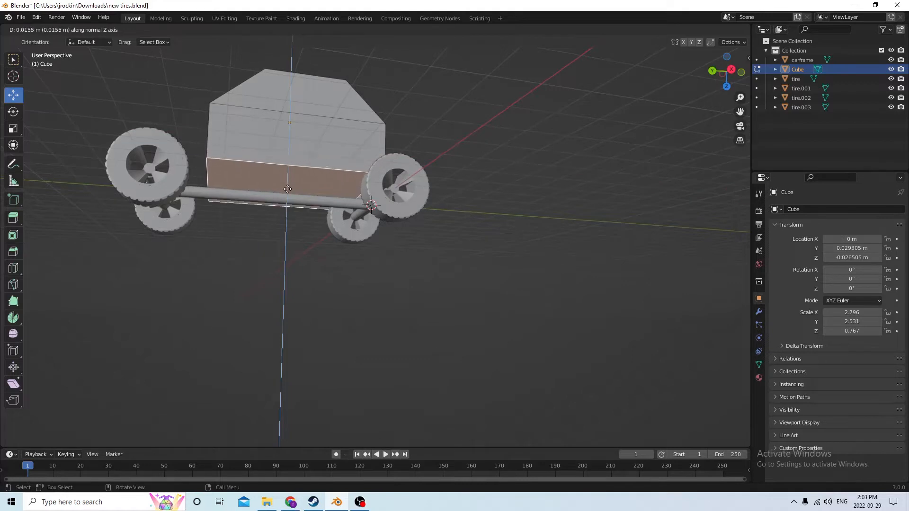
{"action": "left_click", "coordinate": [288, 198]}
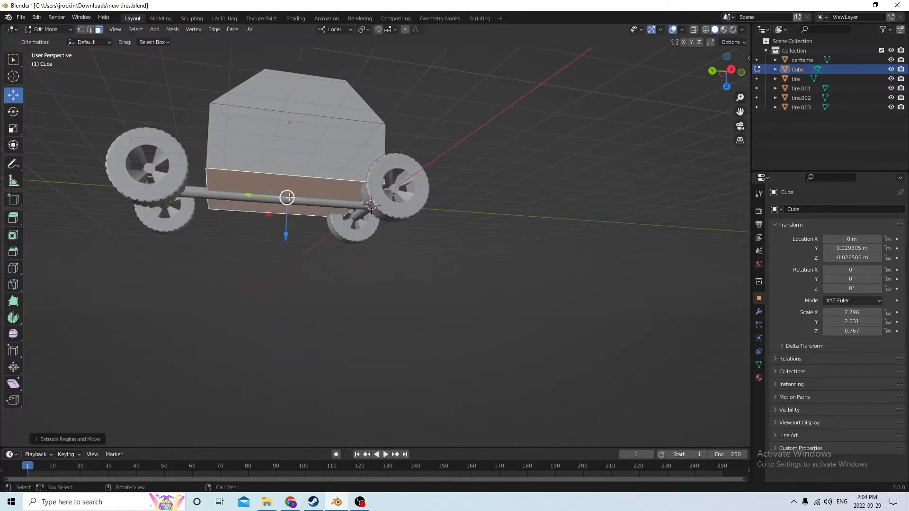
Extrude the lower body's end face on the positive Y side outward about 0.03 m, past the wheels.
{"action": "middle_click_drag", "start_coordinate": [288, 197], "coordinate": [239, 219]}
{"action": "left_click", "coordinate": [243, 237]}
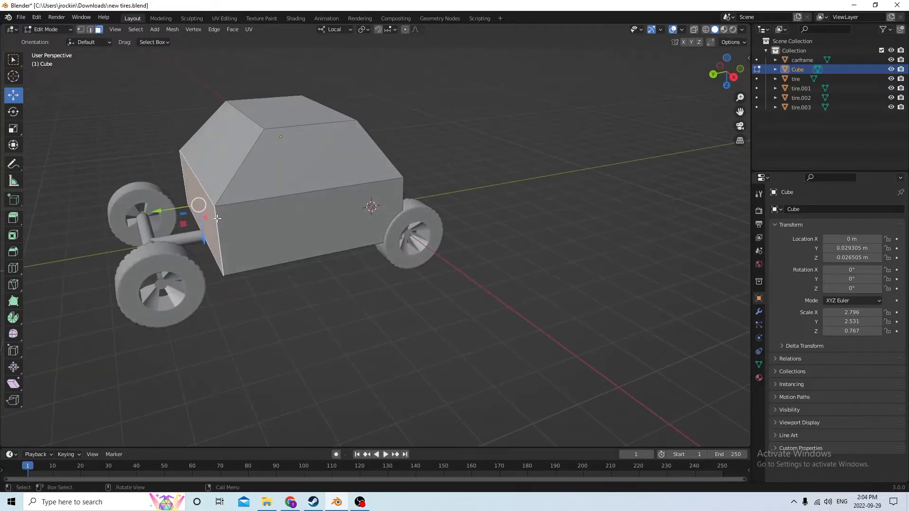
{"action": "key", "text": "e"}
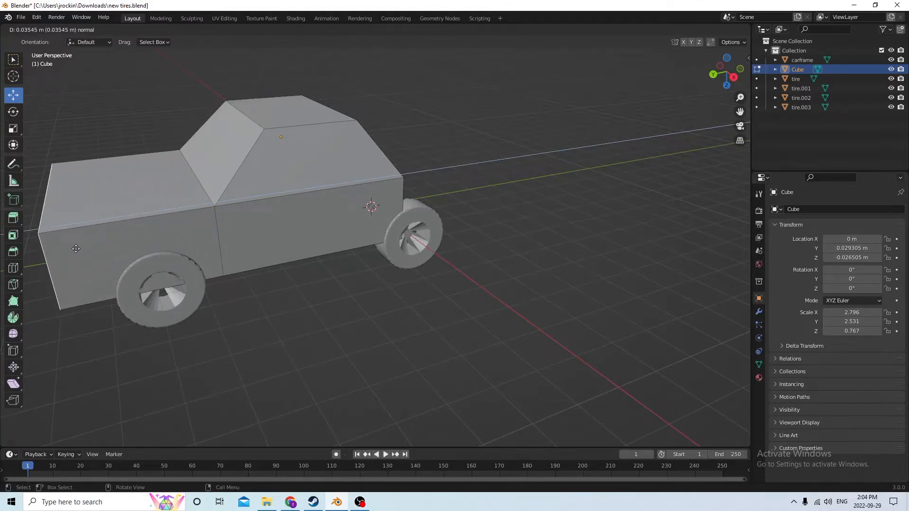
{"action": "left_click", "coordinate": [83, 247]}
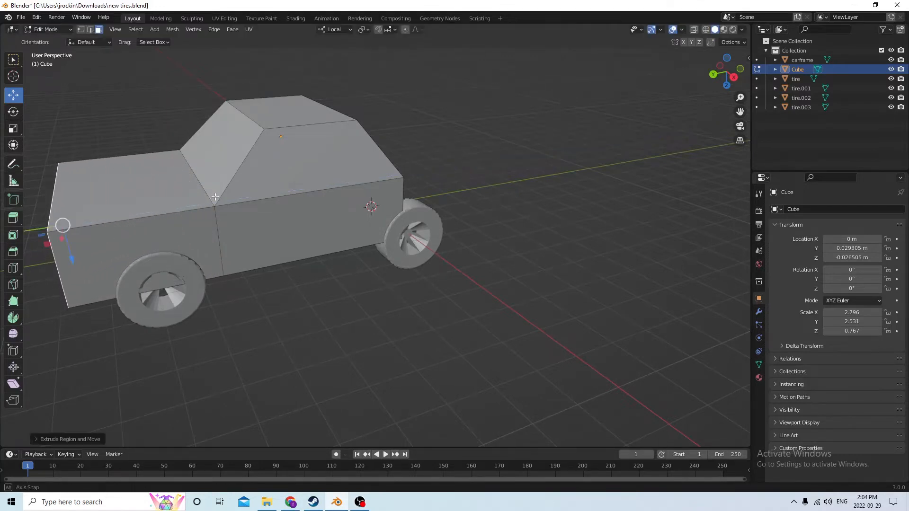
Extrude the lower body's end face on the negative Y side outward about 0.024 m, past the wheels.
{"action": "middle_click_drag", "start_coordinate": [215, 197], "coordinate": [204, 182]}
{"action": "middle_click_drag", "start_coordinate": [369, 175], "coordinate": [361, 179]}
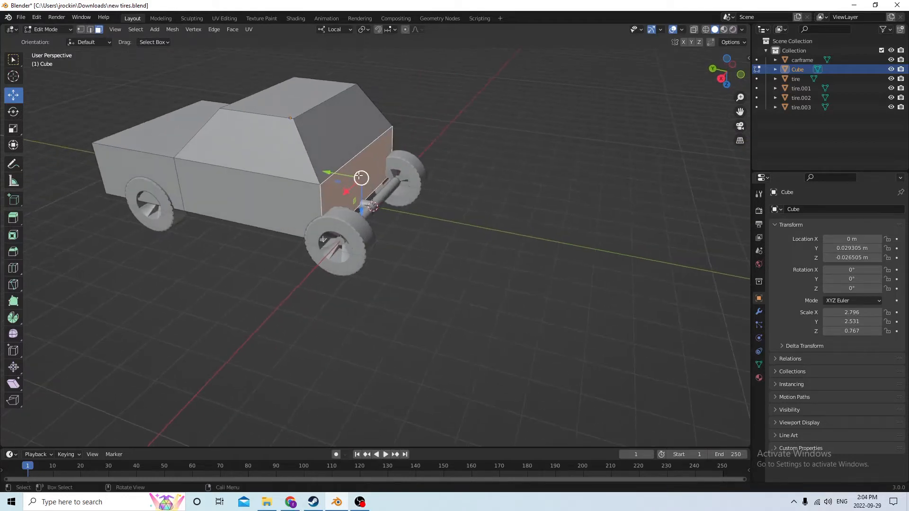
{"action": "key", "text": "e"}
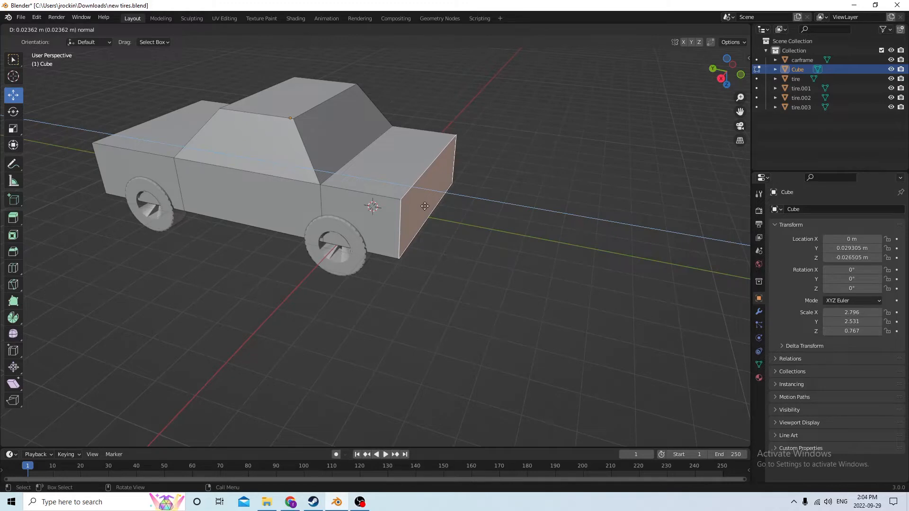
{"action": "left_click", "coordinate": [424, 205]}
{"action": "middle_click_drag", "start_coordinate": [426, 201], "coordinate": [458, 183]}
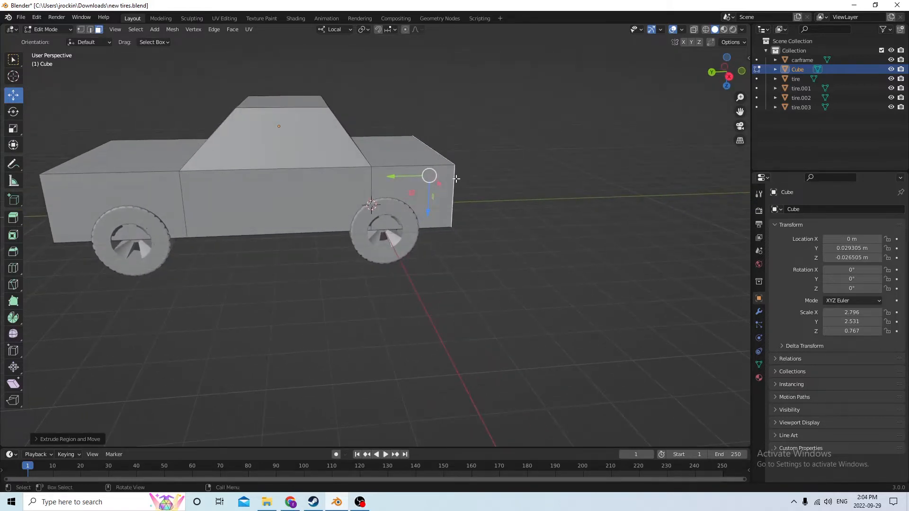
Move the whole body in Object Mode to about Y 0.0309 m and Z -0.0434 m, raising it clear of the frame.
{"action": "key", "text": "Tab"}
{"action": "left_click", "coordinate": [14, 95]}
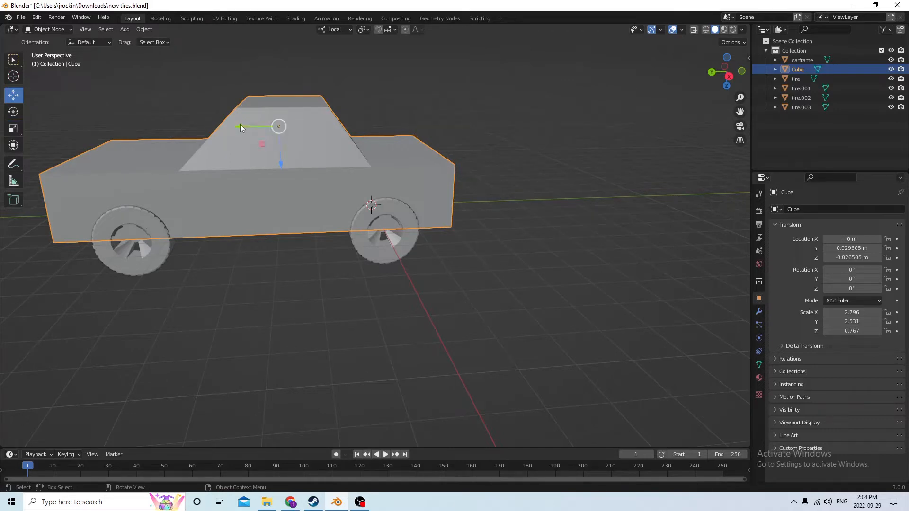
{"action": "mouse_move", "coordinate": [240, 124]}
{"action": "left_mouse_down"}
{"action": "mouse_move", "coordinate": [250, 124]}
{"action": "mouse_move", "coordinate": [238, 119]}
{"action": "left_mouse_up"}
{"action": "middle_click_drag", "start_coordinate": [238, 118], "coordinate": [393, 137]}
{"action": "key", "text": "Tab"}
{"action": "key", "text": "Tab"}
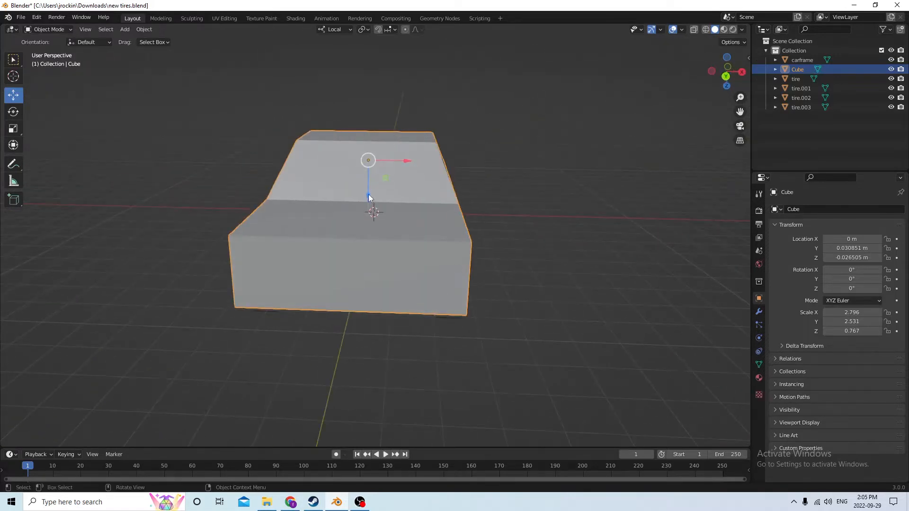
{"action": "left_click_drag", "start_coordinate": [370, 198], "coordinate": [364, 141]}
{"action": "middle_click_drag", "start_coordinate": [363, 141], "coordinate": [349, 151]}
Add a single lengthwise loop cut down the middle of the body, splitting it into two side halves.
{"action": "key", "text": "Tab"}
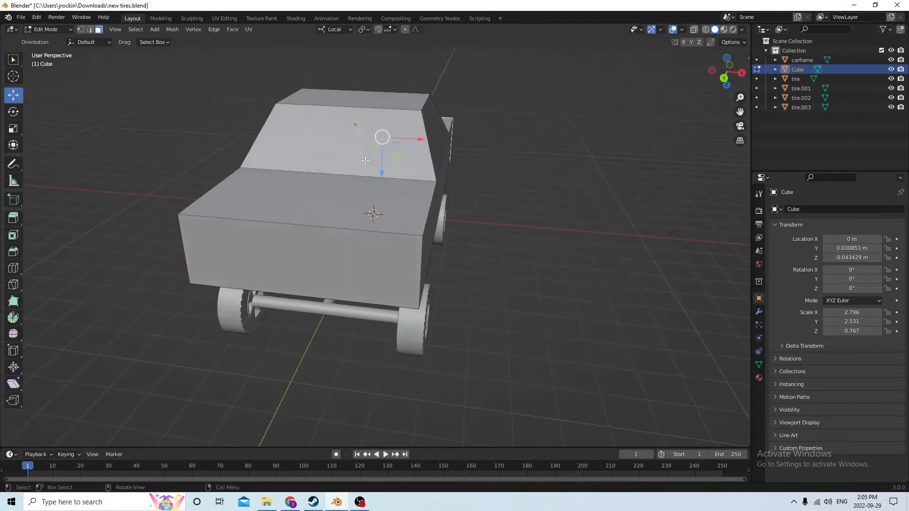
{"action": "key", "text": "ctrl+r"}
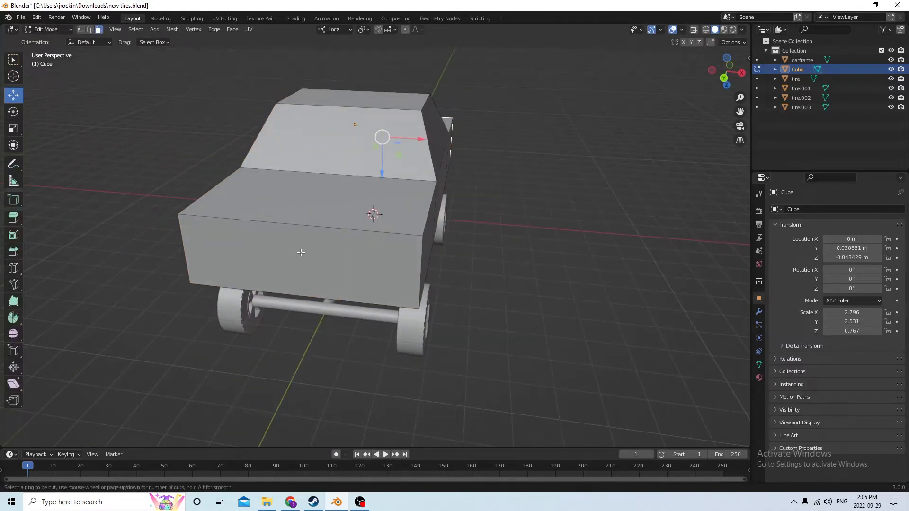
{"action": "left_click", "coordinate": [294, 288]}
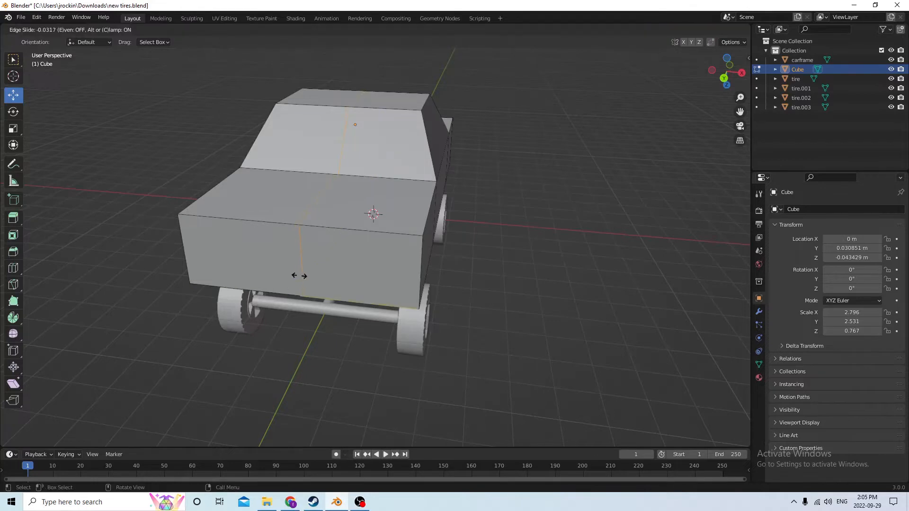
{"action": "left_click", "coordinate": [304, 281]}
{"action": "mouse_move", "coordinate": [348, 173]}
{"action": "middle_mouse_down"}
{"action": "mouse_move", "coordinate": [360, 180]}
{"action": "mouse_move", "coordinate": [336, 179]}
{"action": "mouse_move", "coordinate": [359, 180]}
{"action": "mouse_move", "coordinate": [348, 154]}
{"action": "middle_mouse_up"}
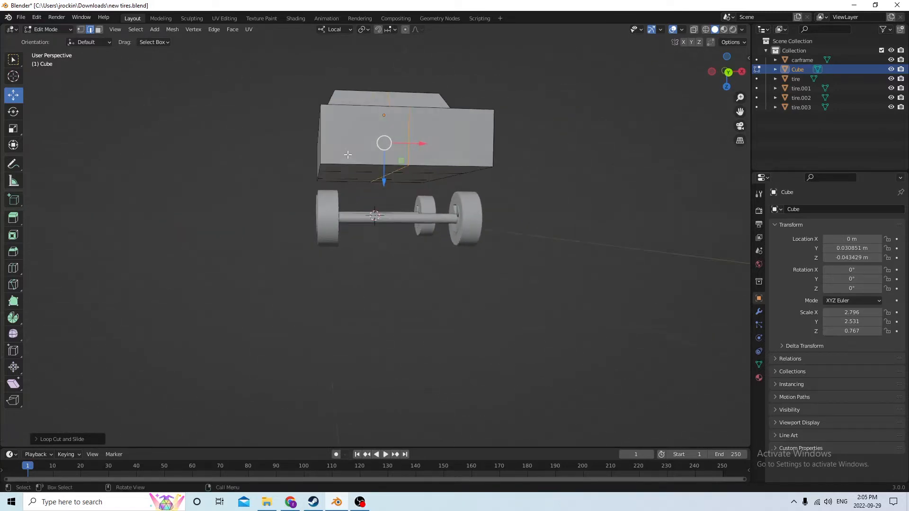
Select all faces of the body's negative X half, including ends, side, hood, trunk, cabin and roof, and delete them.
{"action": "left_click", "coordinate": [99, 29]}
{"action": "mouse_move", "coordinate": [327, 116]}
{"action": "middle_mouse_down"}
{"action": "mouse_move", "coordinate": [334, 102]}
{"action": "mouse_move", "coordinate": [330, 109]}
{"action": "middle_mouse_up"}
{"action": "left_click_drag", "start_coordinate": [345, 75], "coordinate": [280, 183]}
{"action": "middle_click_drag", "start_coordinate": [280, 183], "coordinate": [388, 203]}
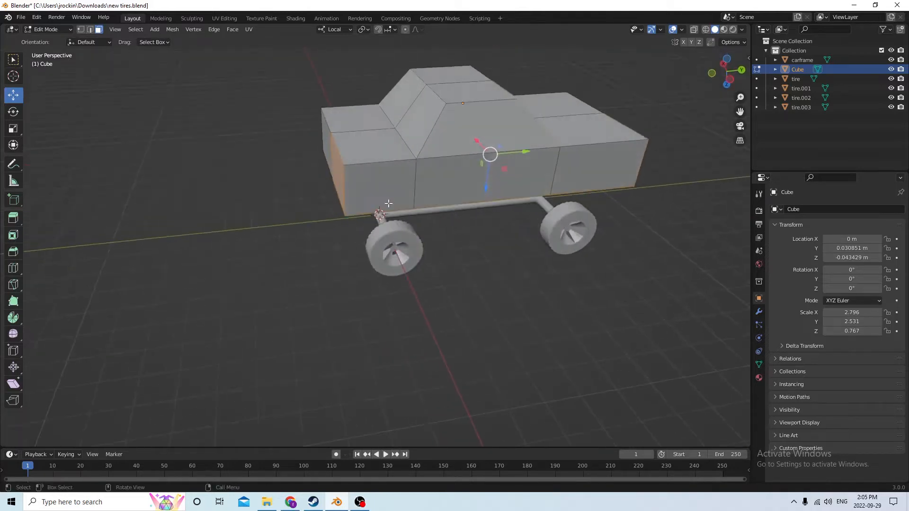
{"action": "left_click", "coordinate": [363, 183], "text": "shift"}
{"action": "left_click", "coordinate": [442, 179], "text": "shift"}
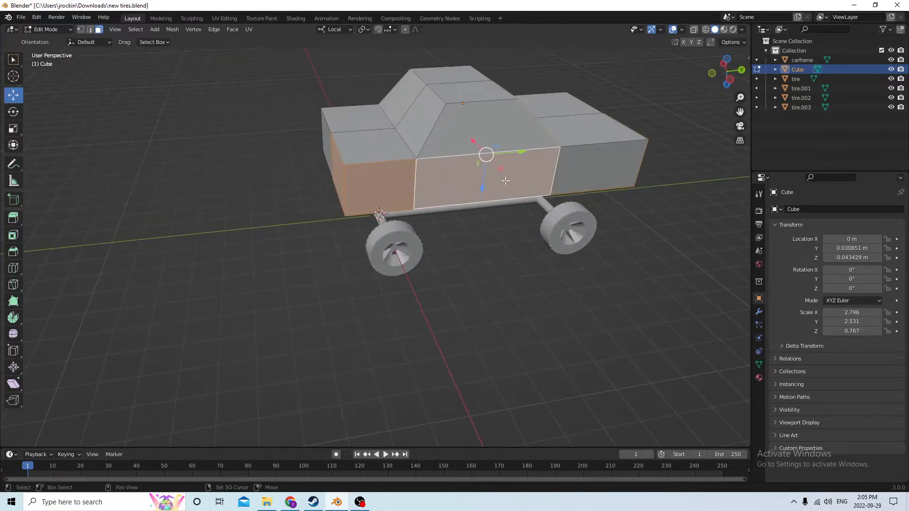
{"action": "left_click", "coordinate": [613, 175], "text": "shift"}
{"action": "left_click", "coordinate": [579, 127], "text": "shift"}
{"action": "left_click", "coordinate": [488, 136], "text": "shift"}
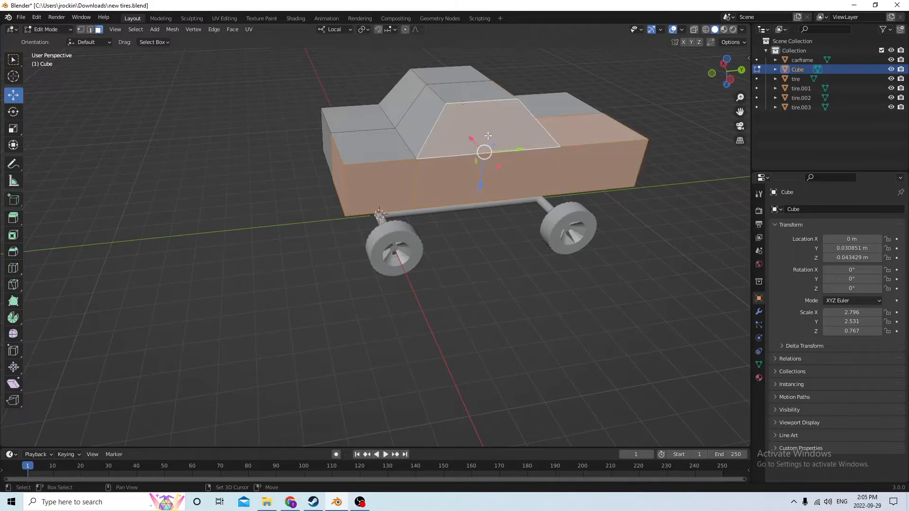
{"action": "left_click", "coordinate": [385, 147], "text": "shift"}
{"action": "left_click", "coordinate": [424, 115], "text": "shift"}
{"action": "left_click", "coordinate": [456, 97], "text": "shift"}
{"action": "middle_click_drag", "start_coordinate": [456, 97], "coordinate": [333, 87]}
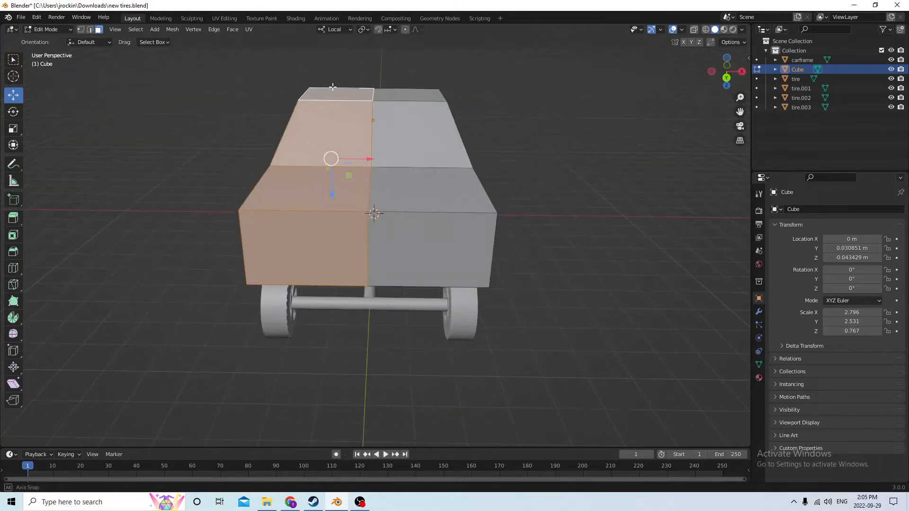
{"action": "key", "text": "x"}
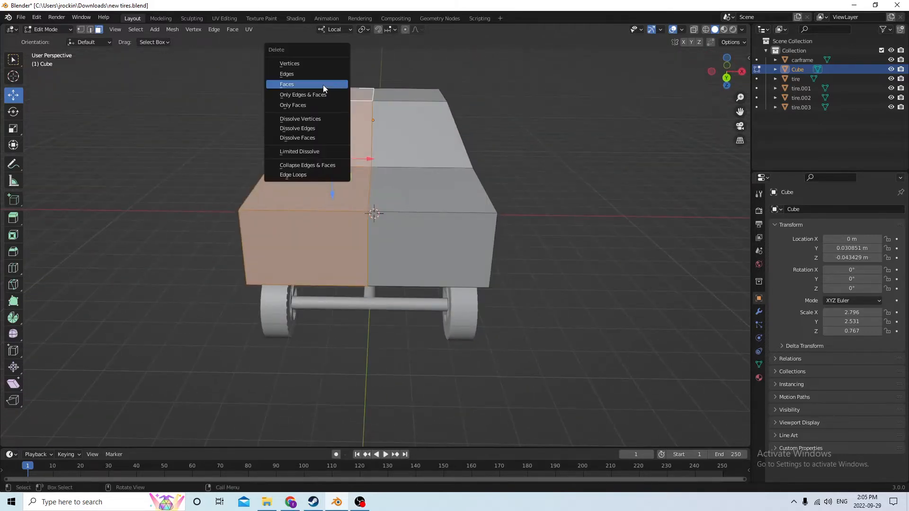
{"action": "left_click", "coordinate": [323, 85]}
{"action": "middle_click_drag", "start_coordinate": [324, 85], "coordinate": [336, 148]}
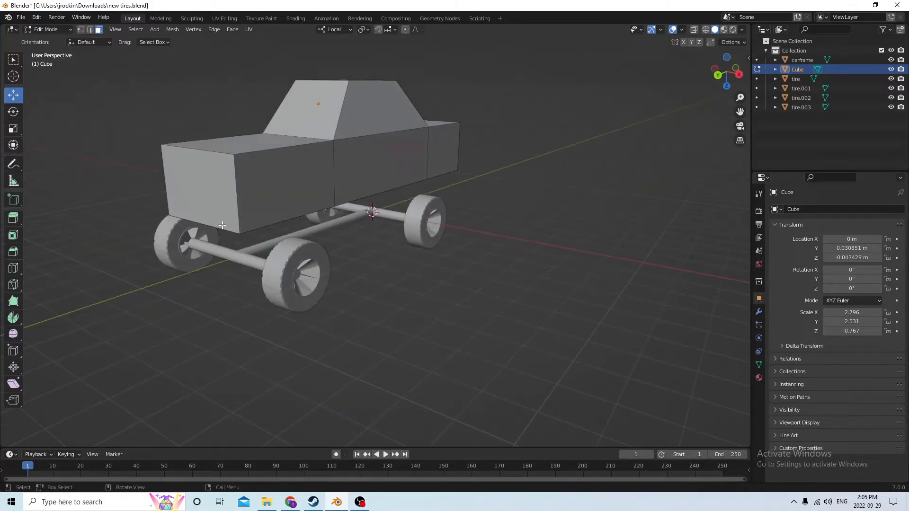
Switch to edge selection and select the top and bottom edges of the remaining half's positive Y end face.
{"action": "middle_click_drag", "start_coordinate": [396, 167], "coordinate": [309, 149]}
{"action": "scroll", "coordinate": [341, 176], "scroll_direction": "up", "scroll_amount": 3}
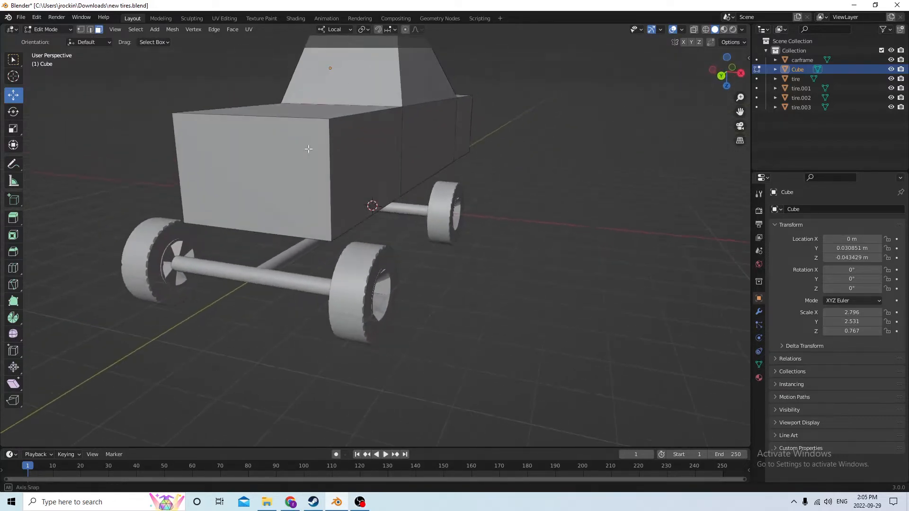
{"action": "left_click", "coordinate": [255, 227]}
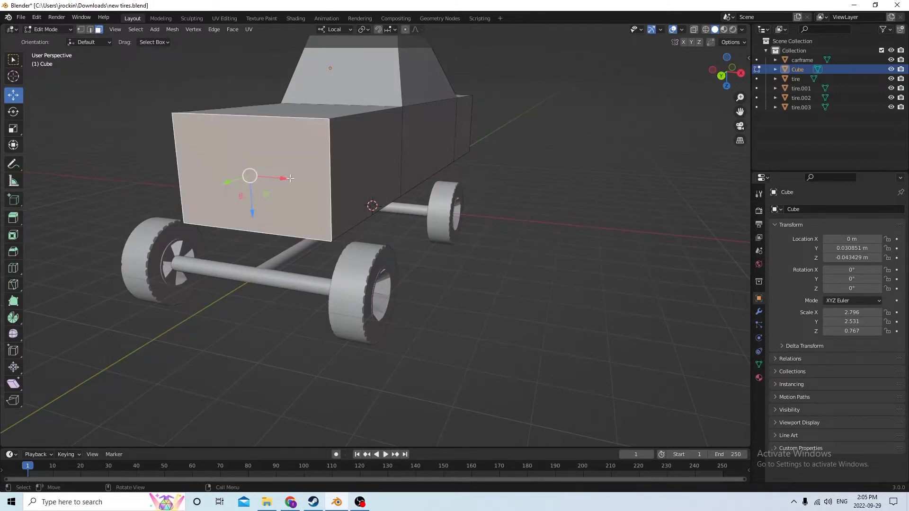
{"action": "left_click", "coordinate": [90, 29]}
{"action": "left_click", "coordinate": [284, 235]}
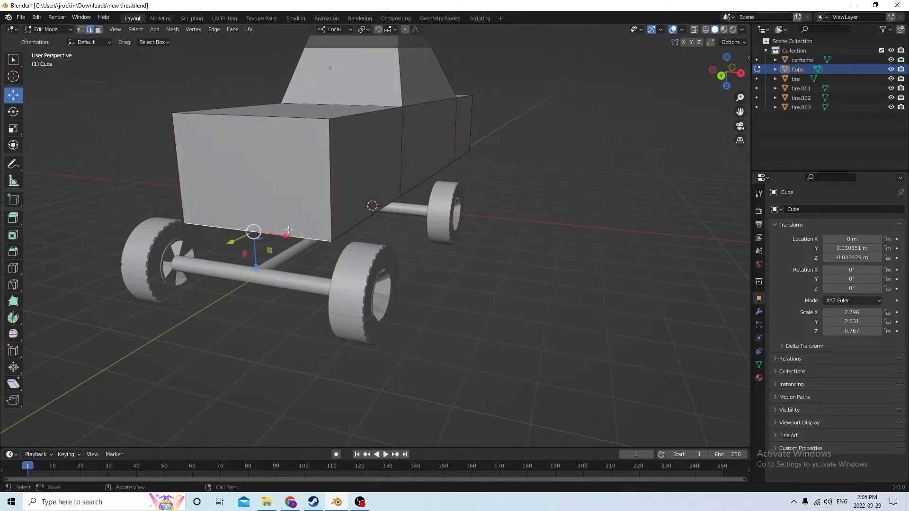
{"action": "middle_click_drag", "start_coordinate": [284, 235], "coordinate": [265, 174]}
{"action": "left_click", "coordinate": [194, 146], "text": "shift"}
{"action": "middle_click_drag", "start_coordinate": [194, 146], "coordinate": [229, 136]}
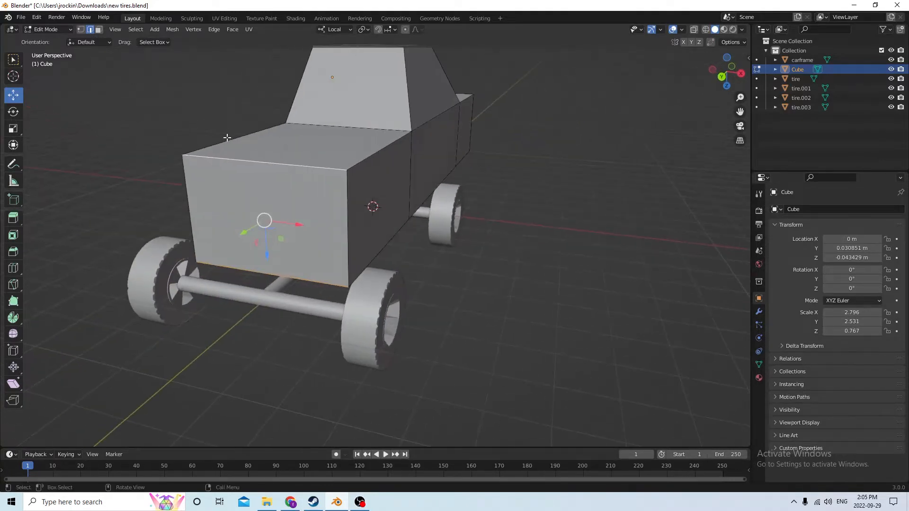
{"action": "key", "text": "Tab"}
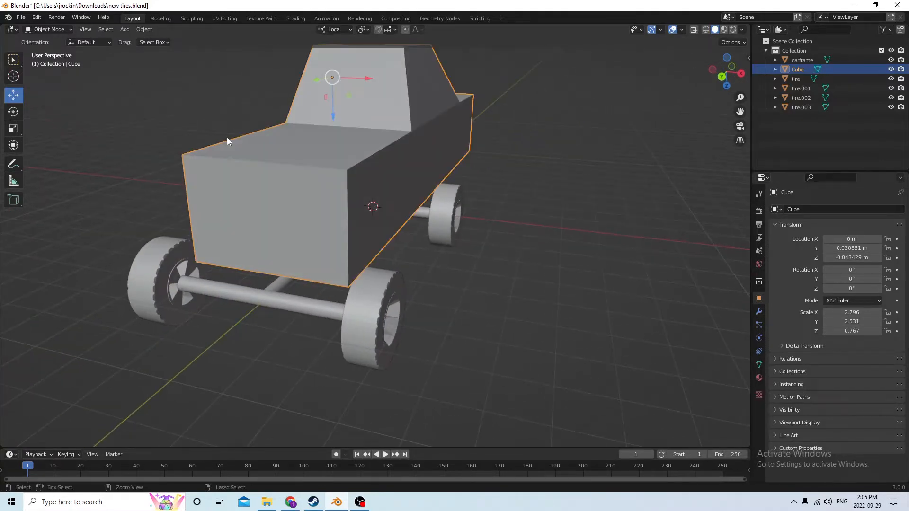
{"action": "key", "text": "Tab"}
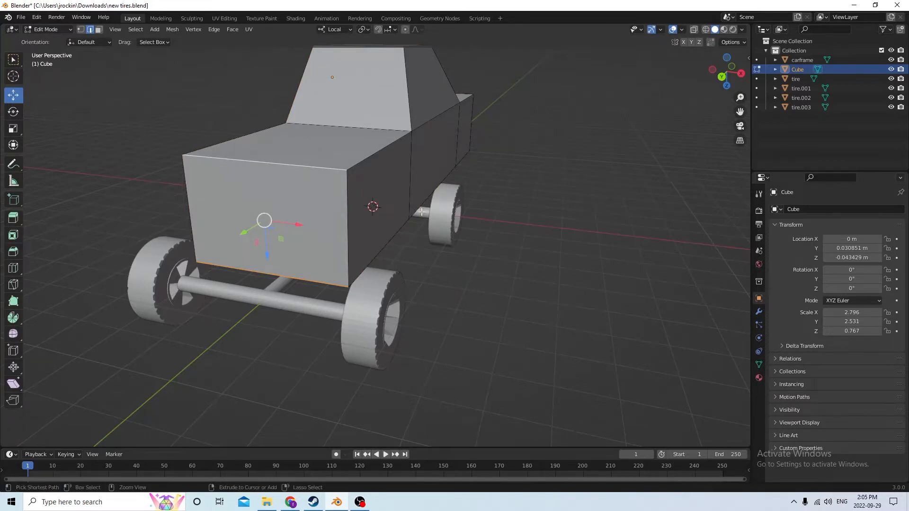
Try beveling the two selected end-face edges about 0.004 m wide with 4 segments.
{"action": "key", "text": "ctrl+b"}
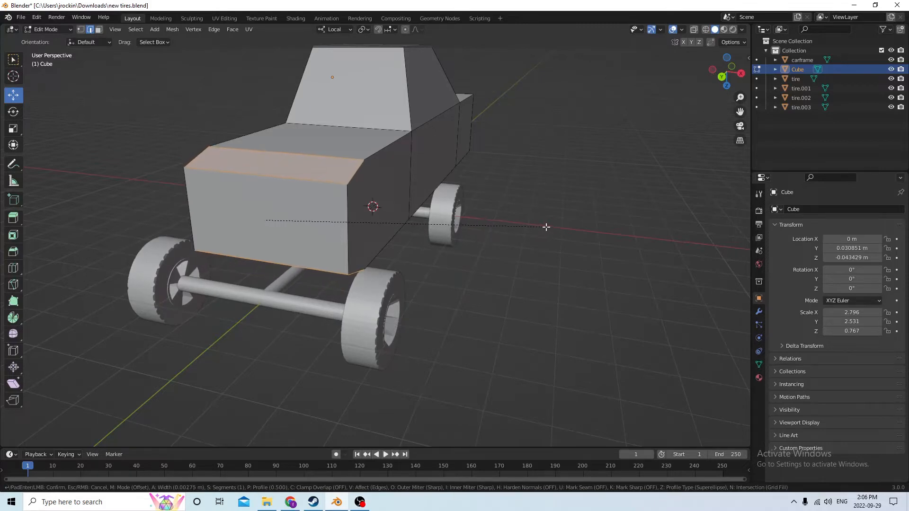
{"action": "left_click", "coordinate": [563, 220]}
{"action": "middle_click_drag", "start_coordinate": [563, 220], "coordinate": [423, 191]}
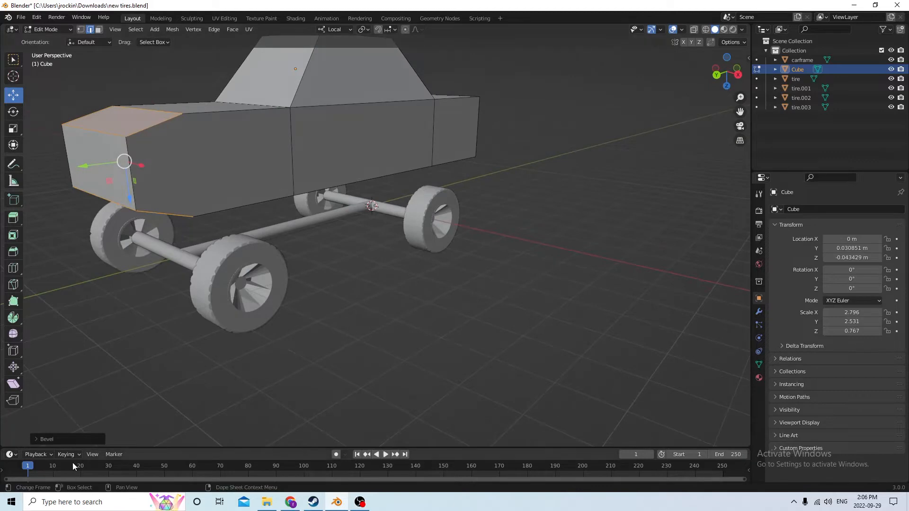
{"action": "left_click", "coordinate": [52, 439]}
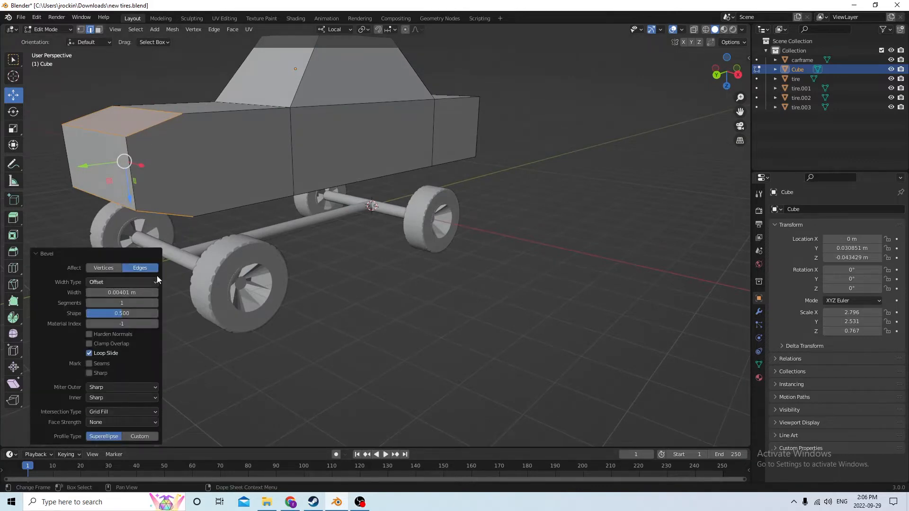
{"action": "left_click", "coordinate": [155, 303]}
{"action": "left_click", "coordinate": [155, 303]}
{"action": "left_click", "coordinate": [154, 303]}
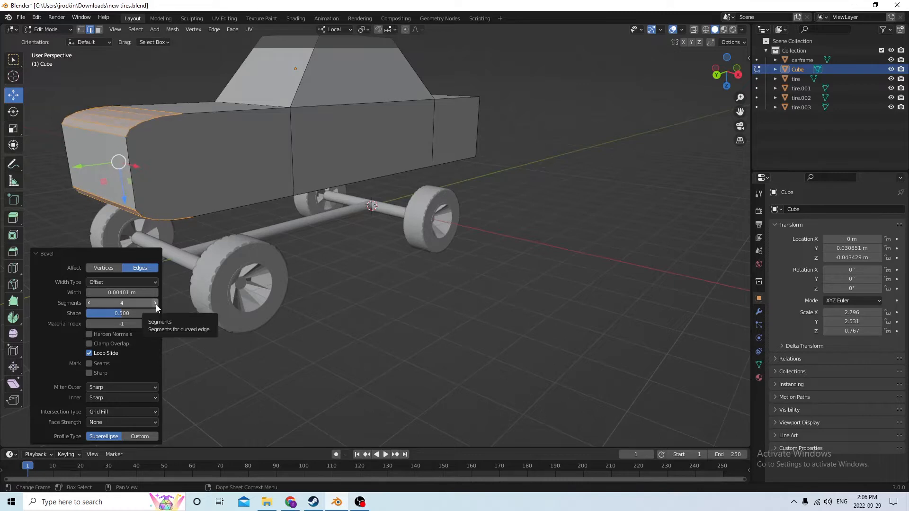
{"action": "left_click", "coordinate": [156, 303]}
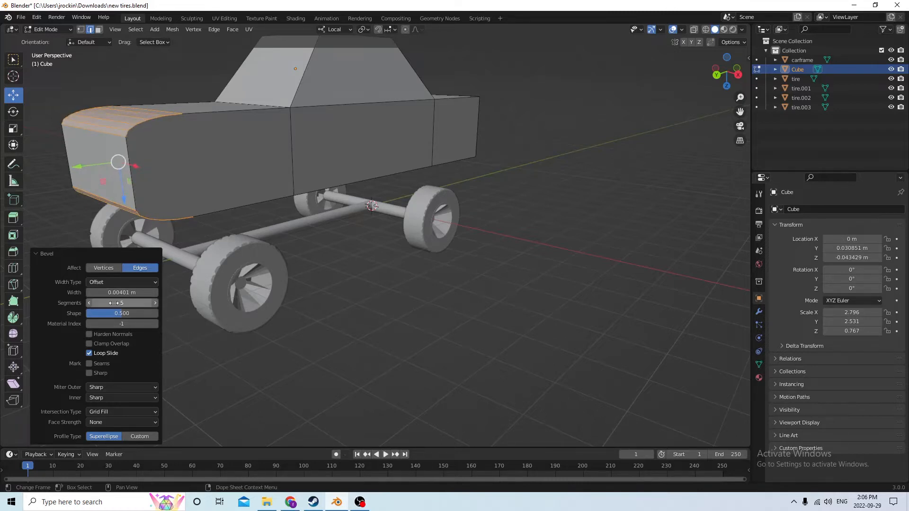
{"action": "left_click", "coordinate": [89, 304]}
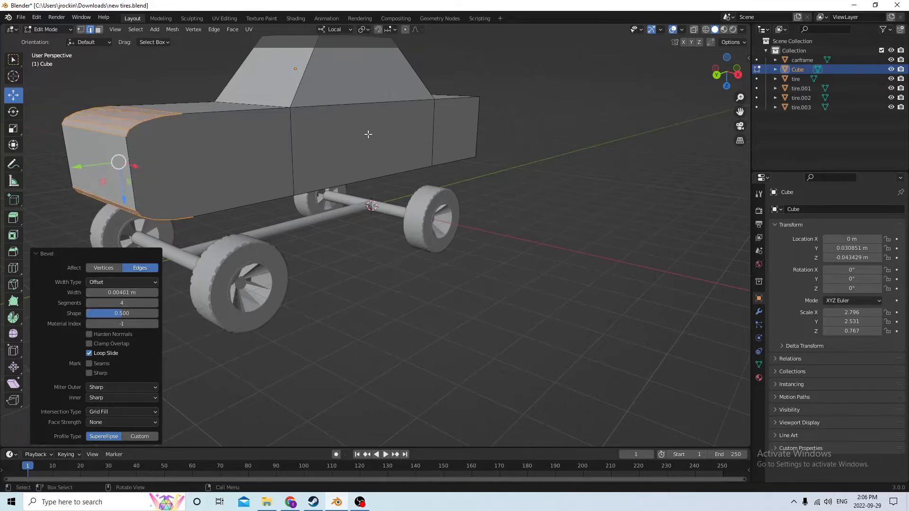
{"action": "middle_click_drag", "start_coordinate": [246, 183], "coordinate": [265, 181]}
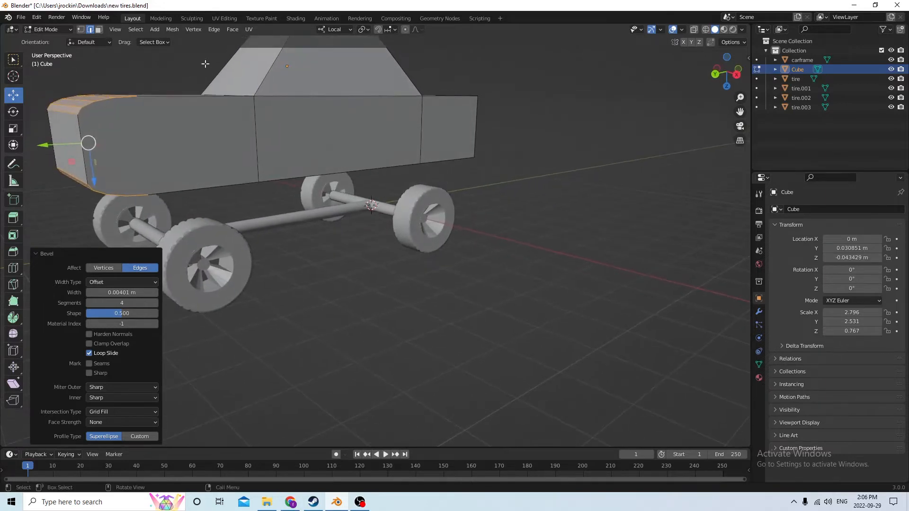
Undo the bevel, and try and cancel a wider one of about 0.005 m on the same edges.
{"action": "left_click", "coordinate": [37, 17]}
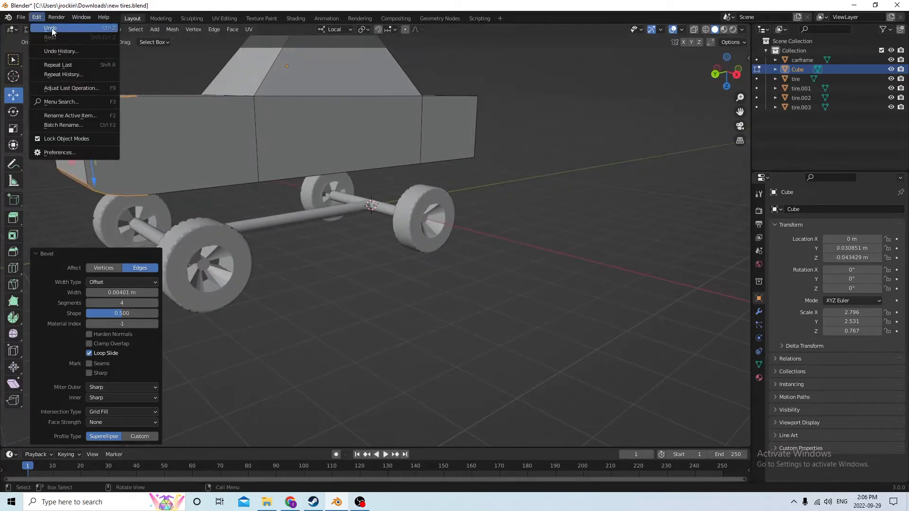
{"action": "left_click", "coordinate": [50, 28]}
{"action": "key", "text": "ctrl+b"}
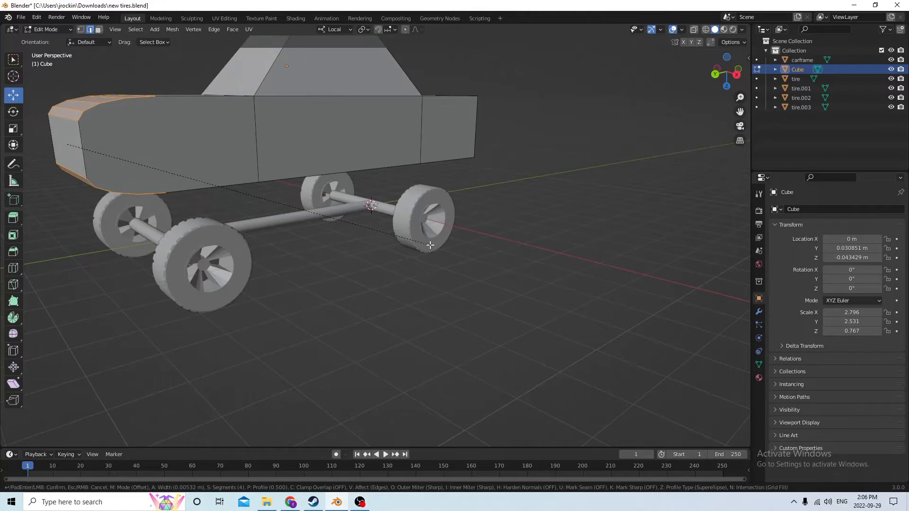
{"action": "key", "text": "Escape"}
Extend the edge selection with the hood end's outer vertical corner, the hood's outer upper and lower edges, and the cabin's outer pillar and roof edges.
{"action": "middle_click_drag", "start_coordinate": [433, 246], "coordinate": [396, 202]}
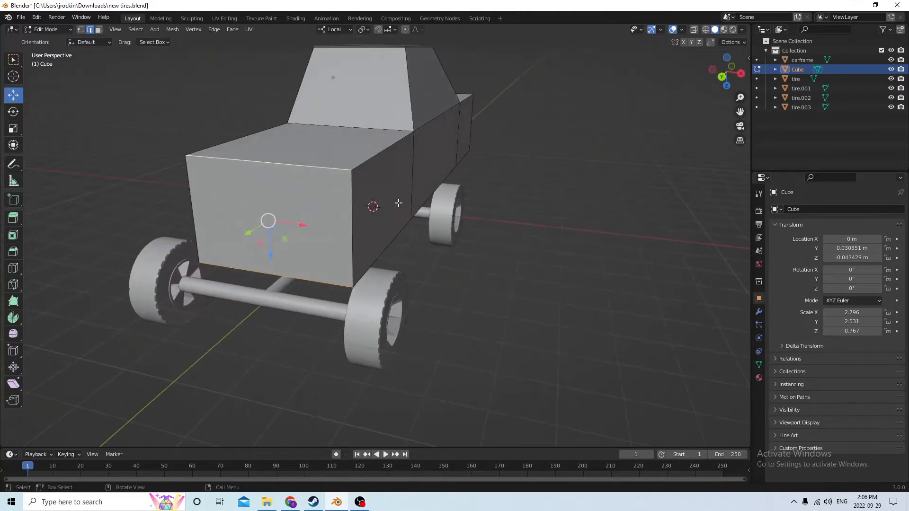
{"action": "left_click", "coordinate": [353, 227], "text": "shift"}
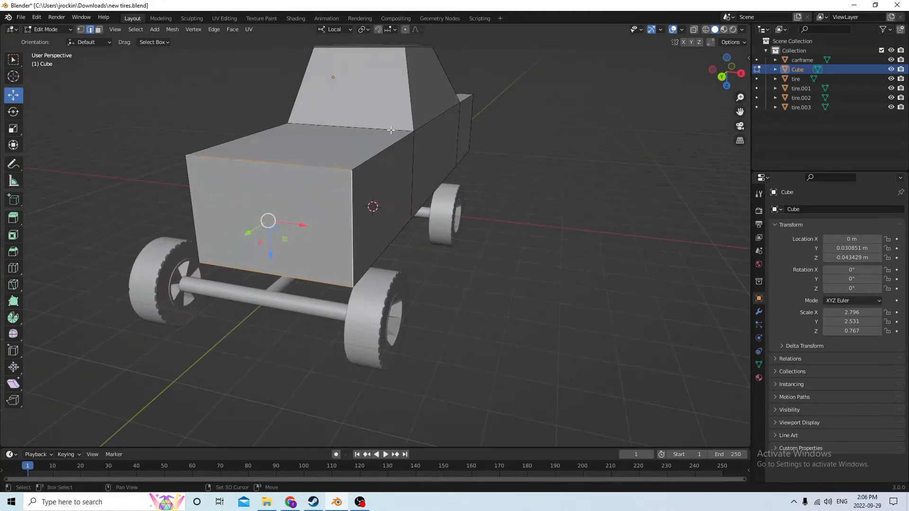
{"action": "left_click", "coordinate": [379, 151], "text": "shift"}
{"action": "middle_click_drag", "start_coordinate": [400, 230], "coordinate": [209, 210]}
{"action": "left_click", "coordinate": [237, 207], "text": "shift"}
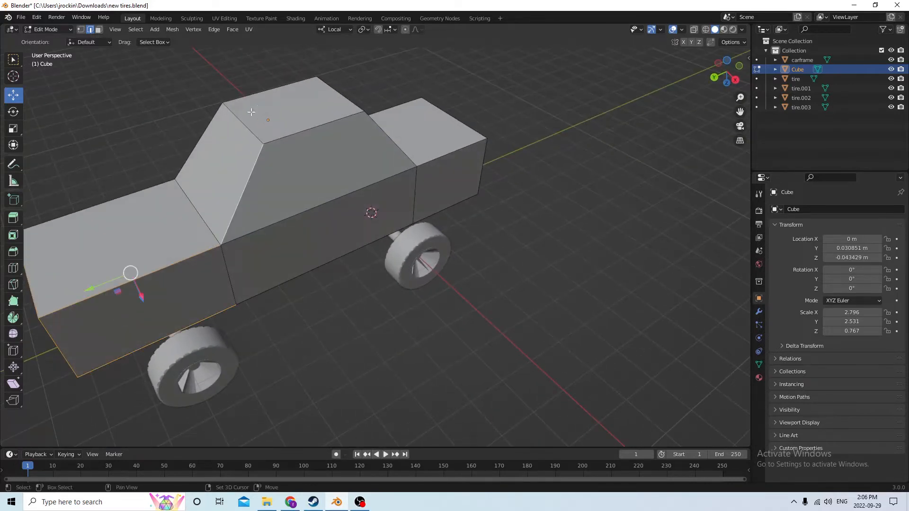
{"action": "left_click", "coordinate": [293, 134], "text": "shift"}
{"action": "middle_click_drag", "start_coordinate": [293, 134], "coordinate": [276, 74]}
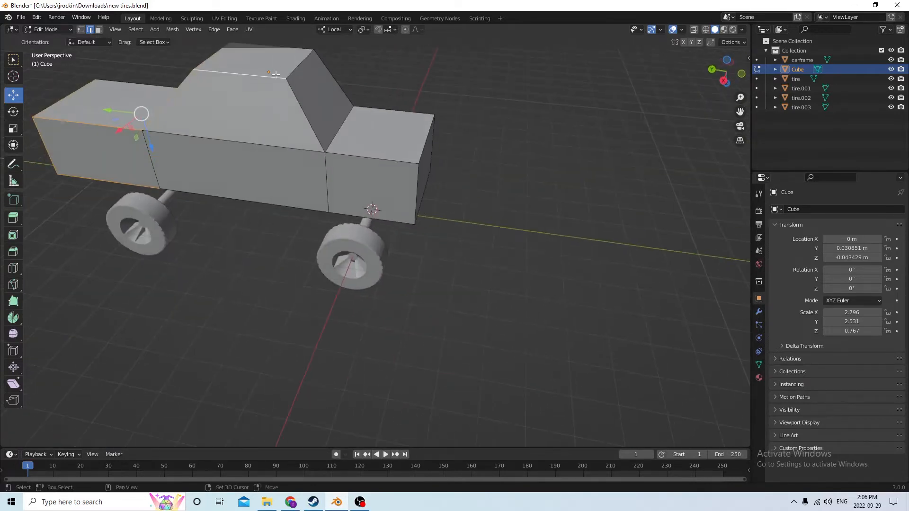
{"action": "left_click", "coordinate": [305, 113], "text": "shift"}
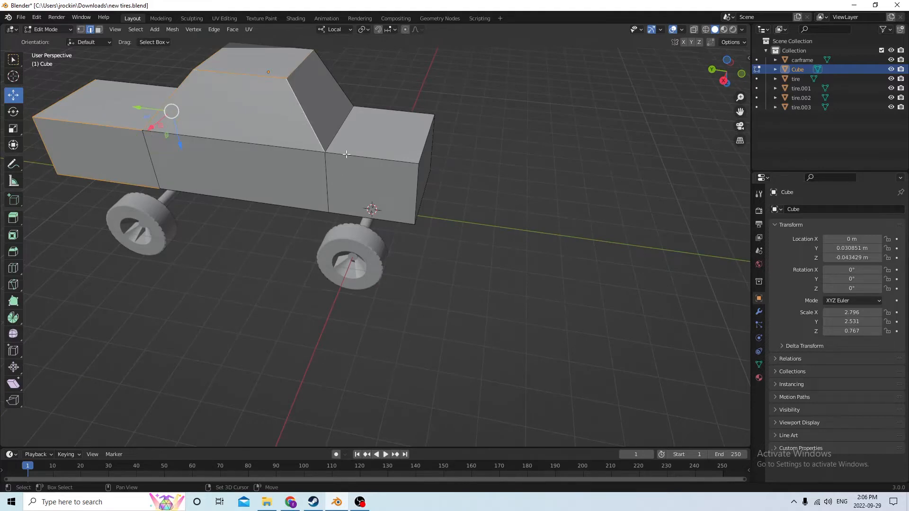
Add the trunk's outer top edge, the rear end's top and bottom edges, and the remaining lower side edges to the selection.
{"action": "middle_click_drag", "start_coordinate": [346, 155], "coordinate": [306, 126]}
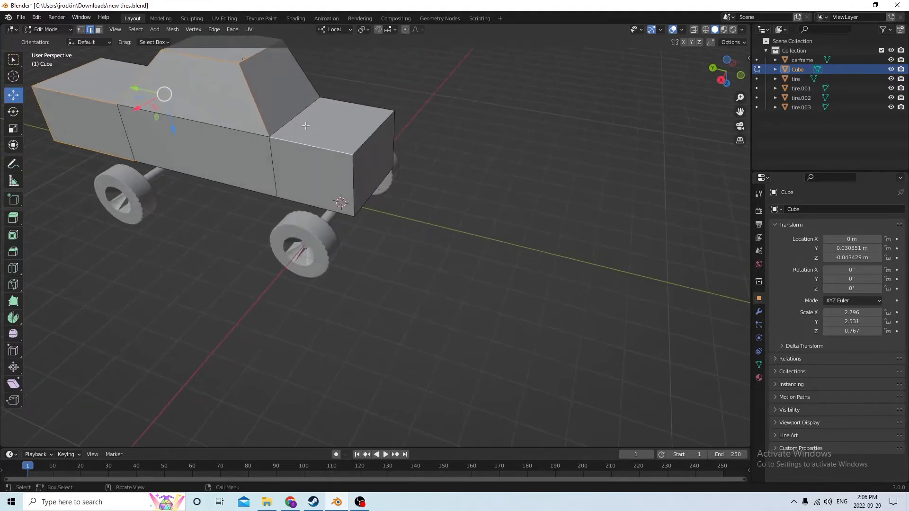
{"action": "left_click", "coordinate": [371, 135], "text": "shift"}
{"action": "middle_click_drag", "start_coordinate": [372, 136], "coordinate": [361, 137]}
{"action": "left_click", "coordinate": [359, 138], "text": "shift"}
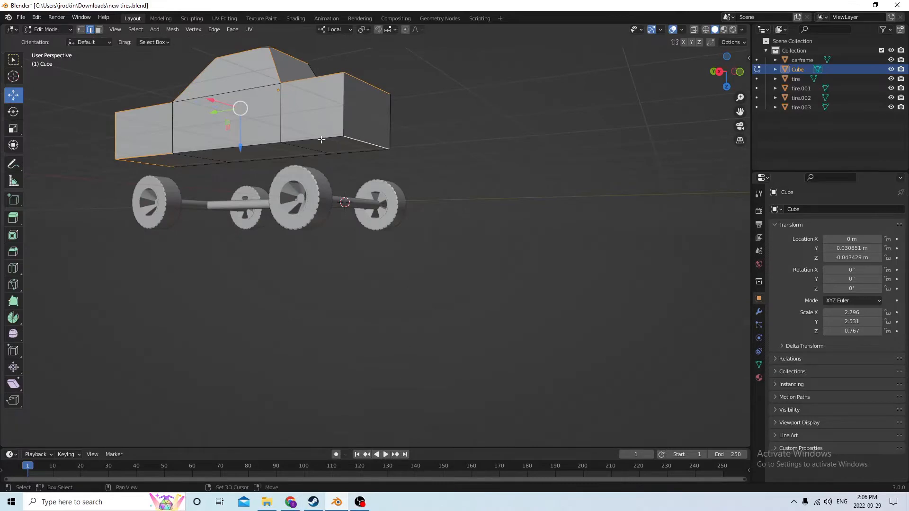
{"action": "left_click", "coordinate": [287, 134], "text": "shift"}
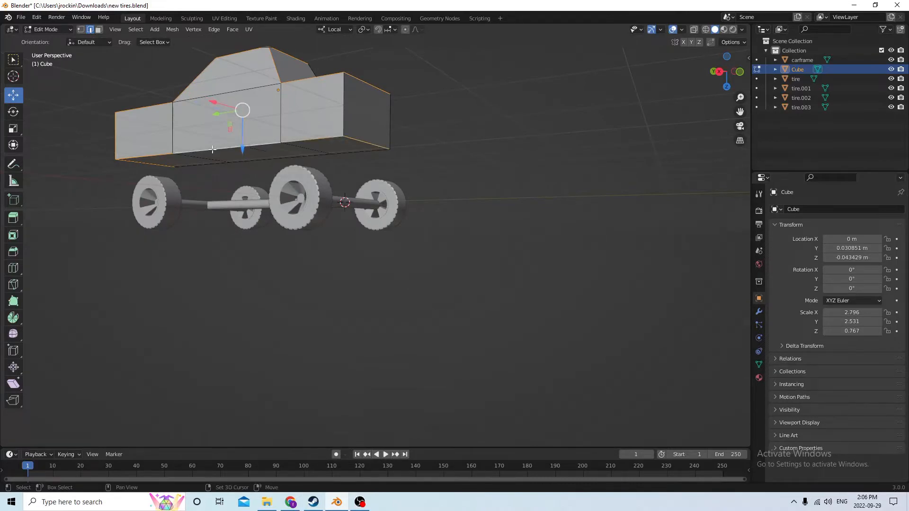
{"action": "middle_click_drag", "start_coordinate": [212, 150], "coordinate": [276, 137]}
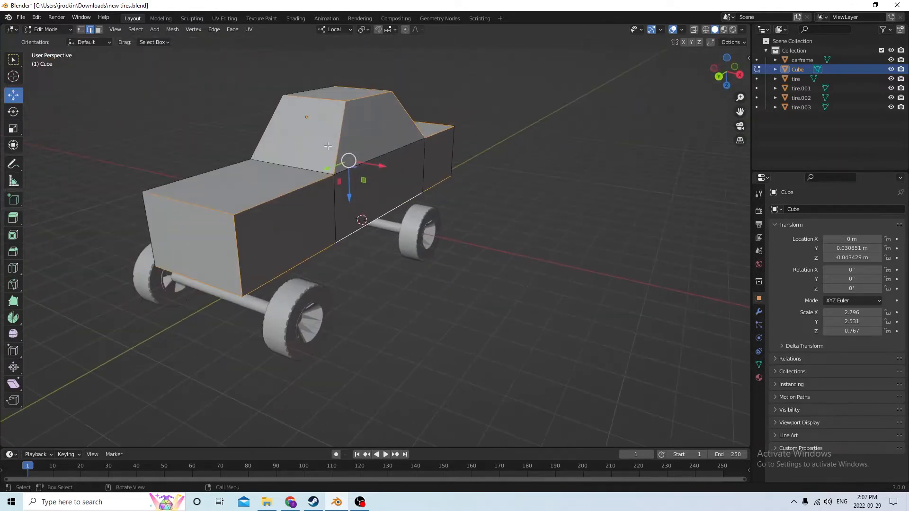
Bevel all selected outer body edges about 0.0029 m wide with 4 segments.
{"action": "key", "text": "ctrl"}
{"action": "key", "text": "ctrl+b"}
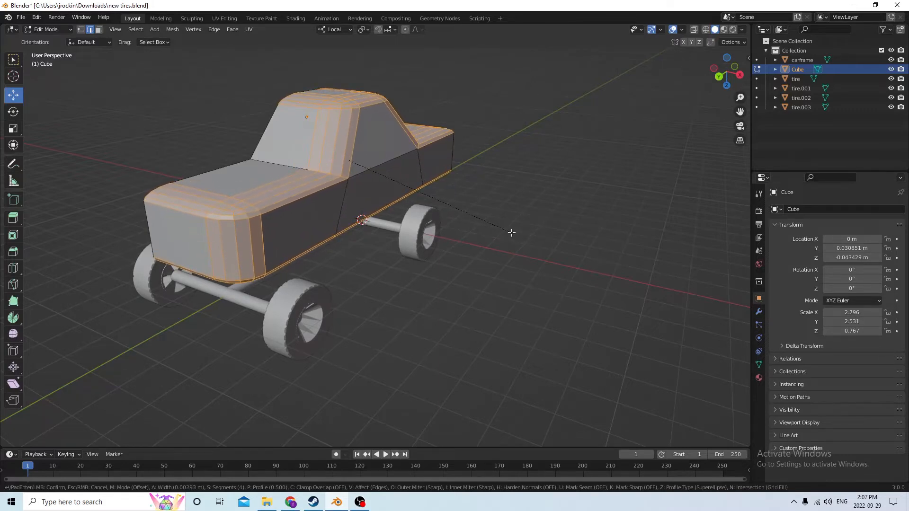
{"action": "left_click", "coordinate": [512, 232]}
{"action": "middle_click_drag", "start_coordinate": [511, 232], "coordinate": [452, 156]}
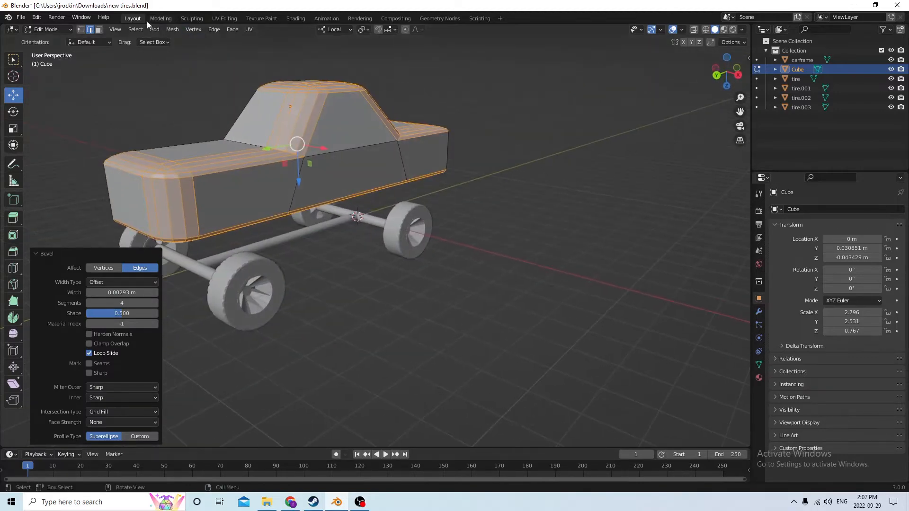
Clear the edge selection, switch to face selection and select all of the cabin's roof faces, including the rounded rim.
{"action": "left_click", "coordinate": [36, 17]}
{"action": "middle_click_drag", "start_coordinate": [436, 97], "coordinate": [440, 128]}
{"action": "left_click", "coordinate": [310, 81]}
{"action": "middle_click_drag", "start_coordinate": [319, 93], "coordinate": [140, 29]}
{"action": "scroll", "coordinate": [332, 120], "scroll_direction": "up", "scroll_amount": 2}
{"action": "left_click", "coordinate": [99, 29]}
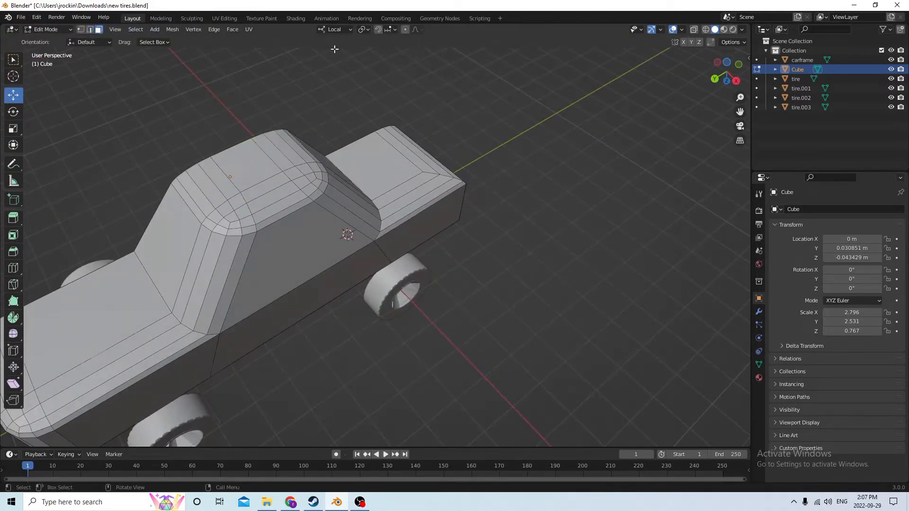
{"action": "middle_click_drag", "start_coordinate": [213, 119], "coordinate": [260, 95]}
{"action": "left_click", "coordinate": [261, 97]}
{"action": "middle_click_drag", "start_coordinate": [157, 79], "coordinate": [200, 97]}
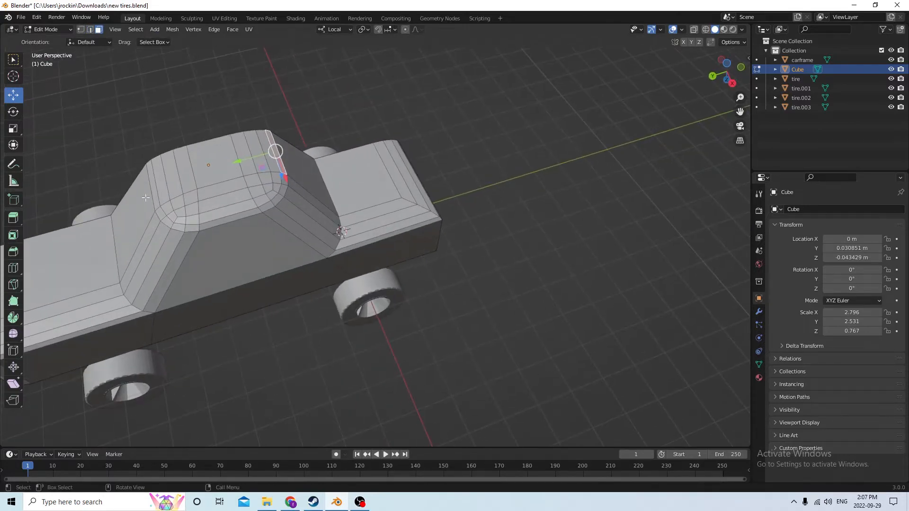
{"action": "left_click", "coordinate": [150, 174], "text": "ctrl"}
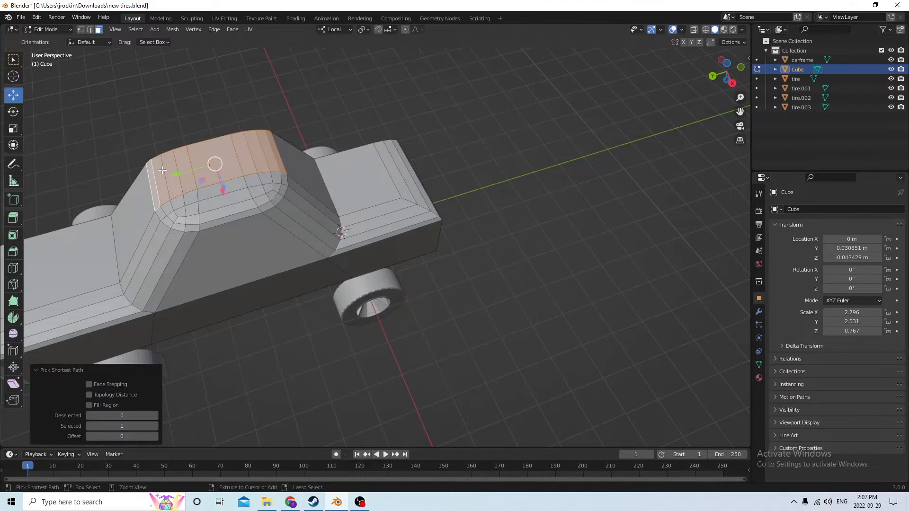
{"action": "left_click", "coordinate": [160, 214], "text": "ctrl"}
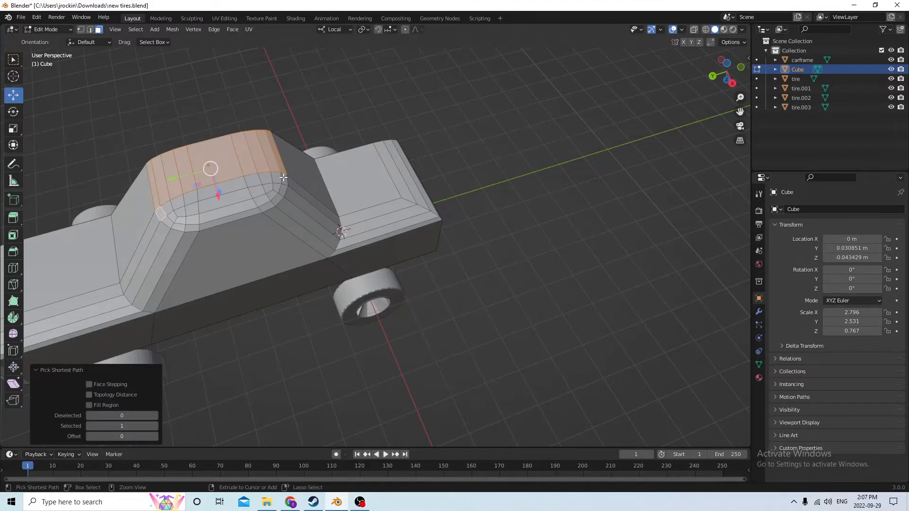
{"action": "left_click", "coordinate": [283, 179], "text": "ctrl"}
{"action": "left_click", "coordinate": [170, 222], "text": "ctrl"}
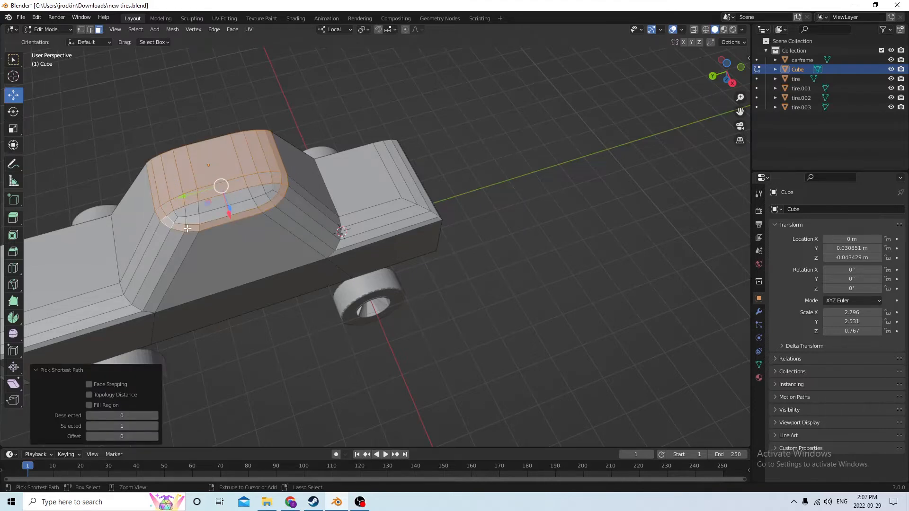
{"action": "left_click", "coordinate": [272, 194], "text": "ctrl"}
Lower the selected roof faces slightly along the local Z axis to flatten the cabin.
{"action": "middle_click_drag", "start_coordinate": [181, 220], "coordinate": [234, 112]}
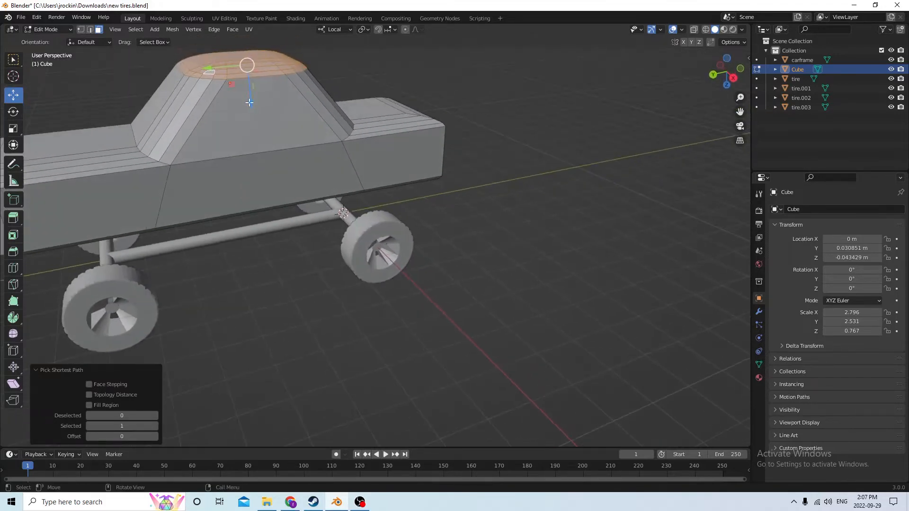
{"action": "left_click_drag", "start_coordinate": [253, 104], "coordinate": [257, 126]}
{"action": "middle_click_drag", "start_coordinate": [257, 127], "coordinate": [281, 122]}
{"action": "left_click_drag", "start_coordinate": [282, 137], "coordinate": [282, 134]}
Select the underside edges at the base of the cabin's front side line and move them toward negative Y until the line is vertical.
{"action": "middle_click_drag", "start_coordinate": [282, 135], "coordinate": [239, 118]}
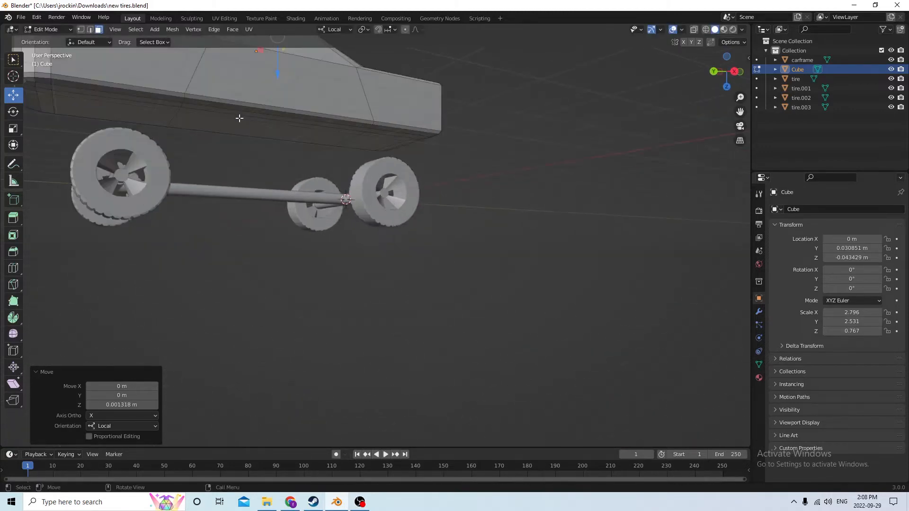
{"action": "left_click", "coordinate": [171, 122]}
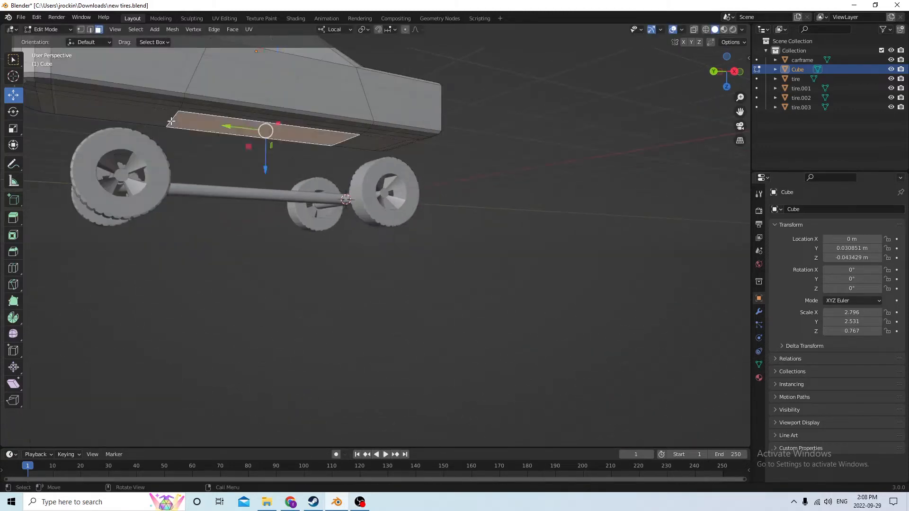
{"action": "left_click", "coordinate": [92, 30]}
{"action": "left_click", "coordinate": [165, 121]}
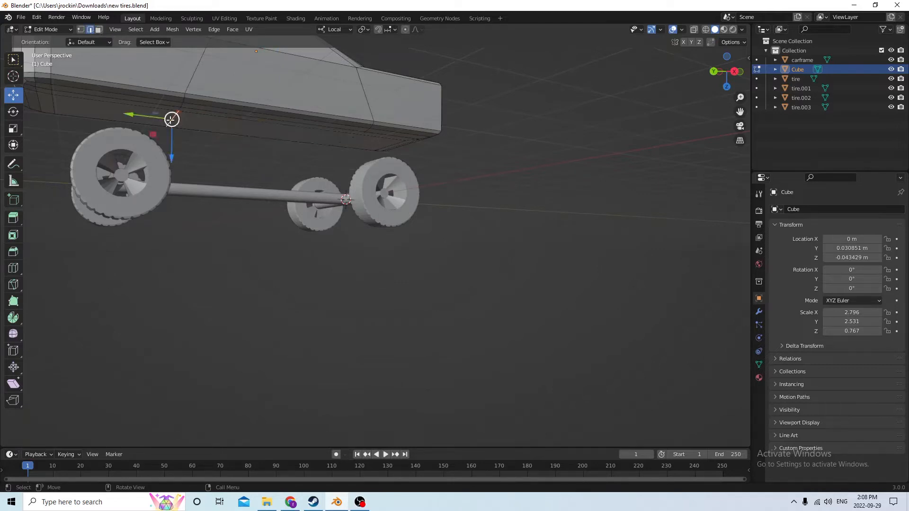
{"action": "left_click", "coordinate": [185, 95], "text": "ctrl"}
{"action": "middle_click_drag", "start_coordinate": [182, 101], "coordinate": [167, 124]}
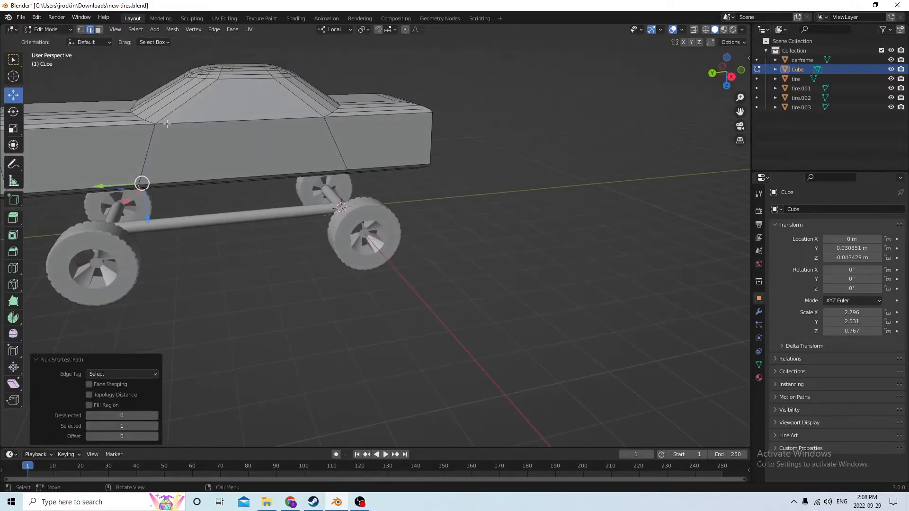
{"action": "left_click_drag", "start_coordinate": [104, 189], "coordinate": [123, 188]}
{"action": "middle_click_drag", "start_coordinate": [122, 186], "coordinate": [106, 122]}
Select the edges at the base of the cabin's rear side line and move them about 0.0063 m along local Y to straighten the line.
{"action": "middle_click_drag", "start_coordinate": [317, 143], "coordinate": [320, 155]}
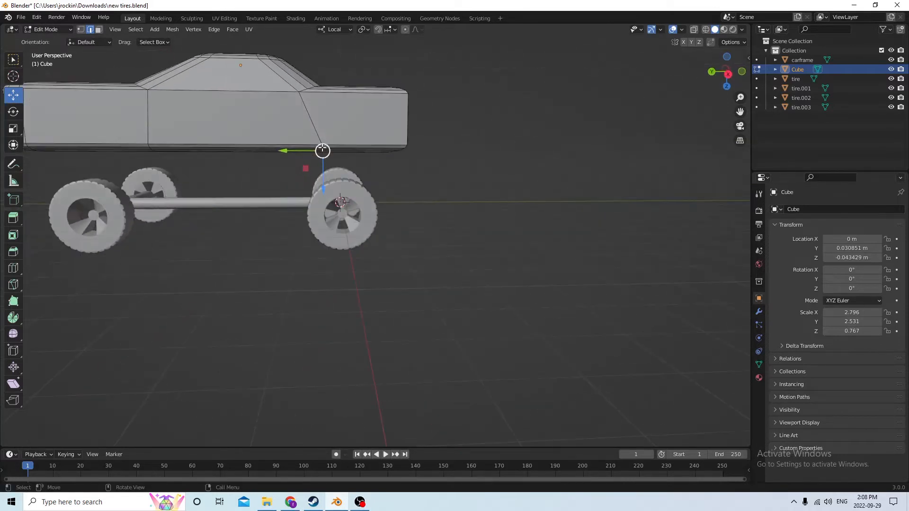
{"action": "left_click", "coordinate": [321, 155], "text": "ctrl"}
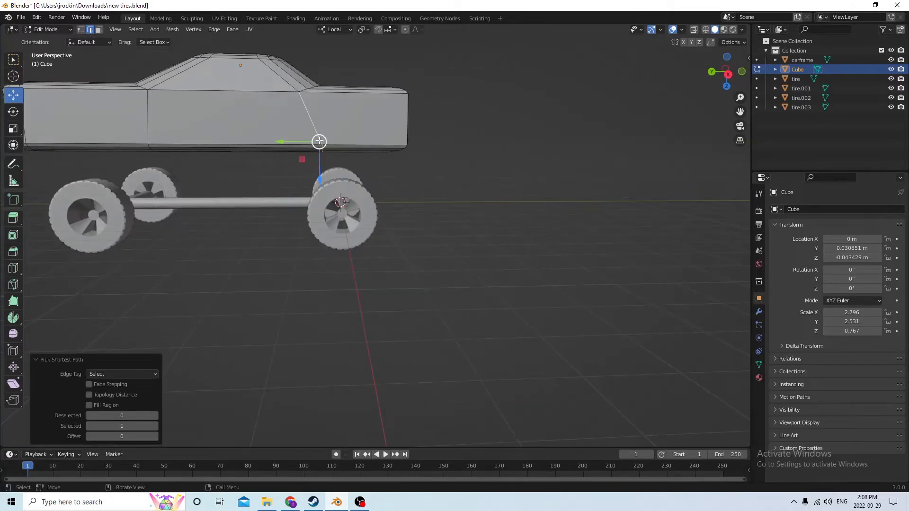
{"action": "left_click", "coordinate": [313, 145]}
{"action": "left_click_drag", "start_coordinate": [287, 149], "coordinate": [263, 152]}
{"action": "middle_click_drag", "start_coordinate": [263, 152], "coordinate": [307, 165]}
{"action": "middle_click_drag", "start_coordinate": [324, 178], "coordinate": [377, 182]}
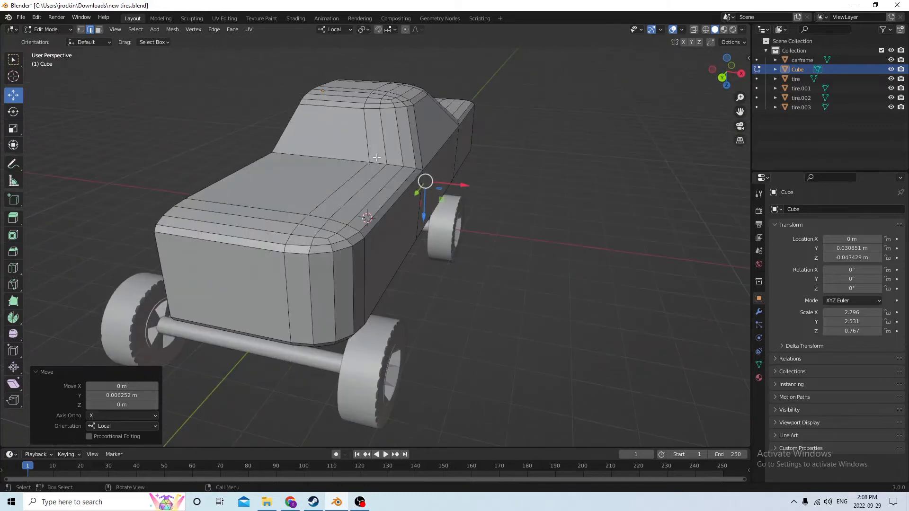
Add one vertical loop cut through the middle of the cabin and door section, slid by a factor of about -0.2.
{"action": "scroll", "coordinate": [380, 140], "scroll_direction": "down", "scroll_amount": 1}
{"action": "middle_click_drag", "start_coordinate": [381, 141], "coordinate": [335, 143]}
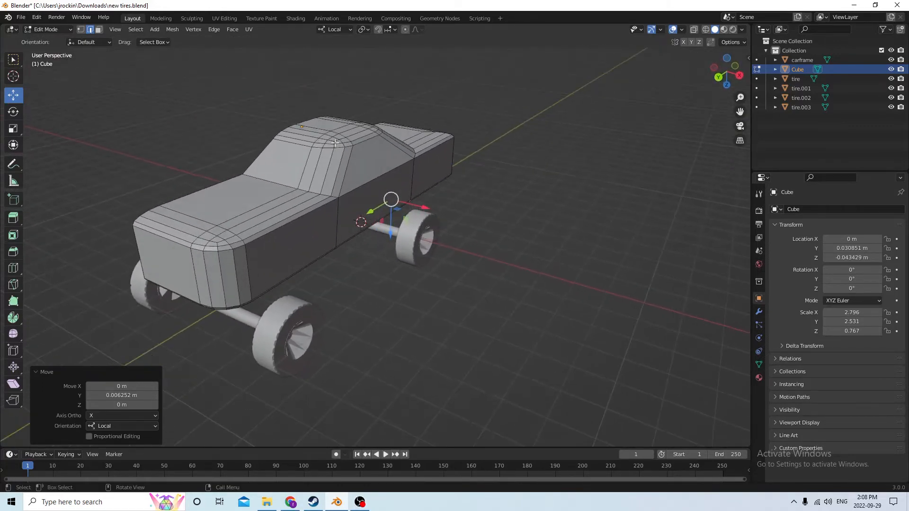
{"action": "middle_click_drag", "start_coordinate": [351, 109], "coordinate": [302, 112]}
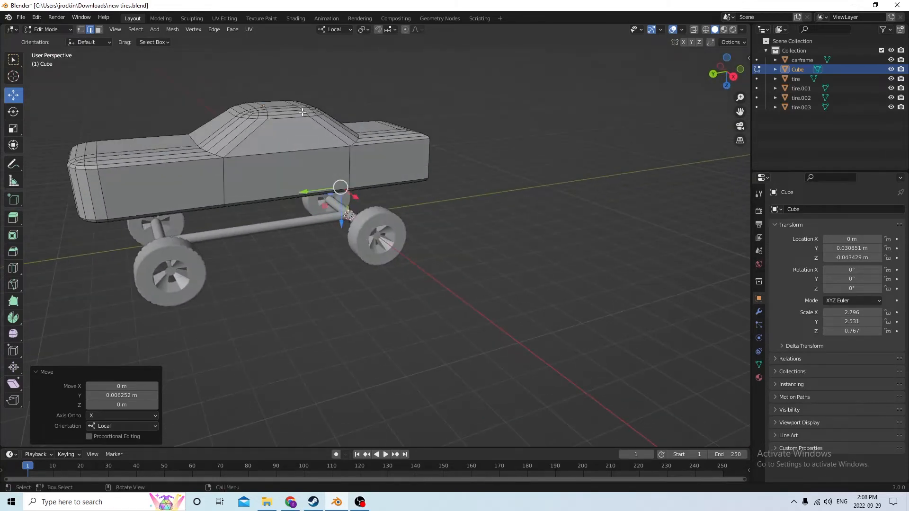
{"action": "middle_click_drag", "start_coordinate": [269, 155], "coordinate": [282, 166]}
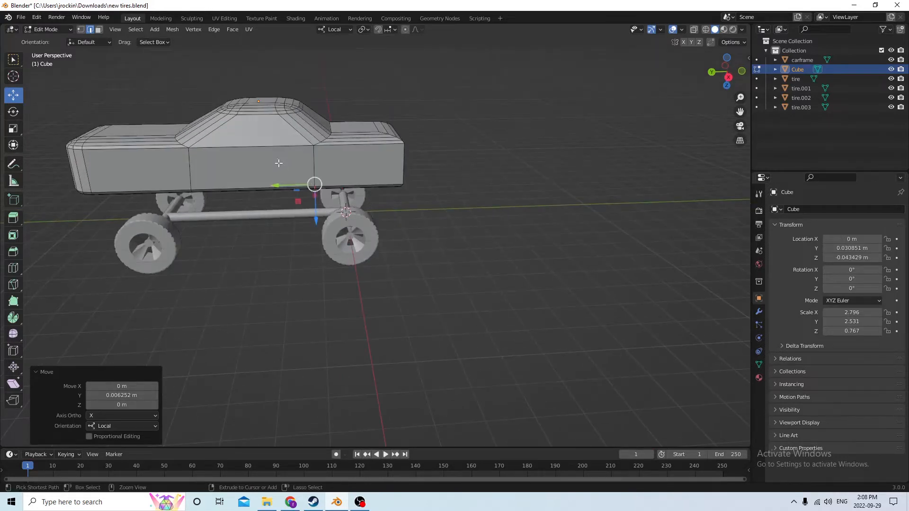
{"action": "key", "text": "ctrl+r"}
{"action": "left_click", "coordinate": [266, 170]}
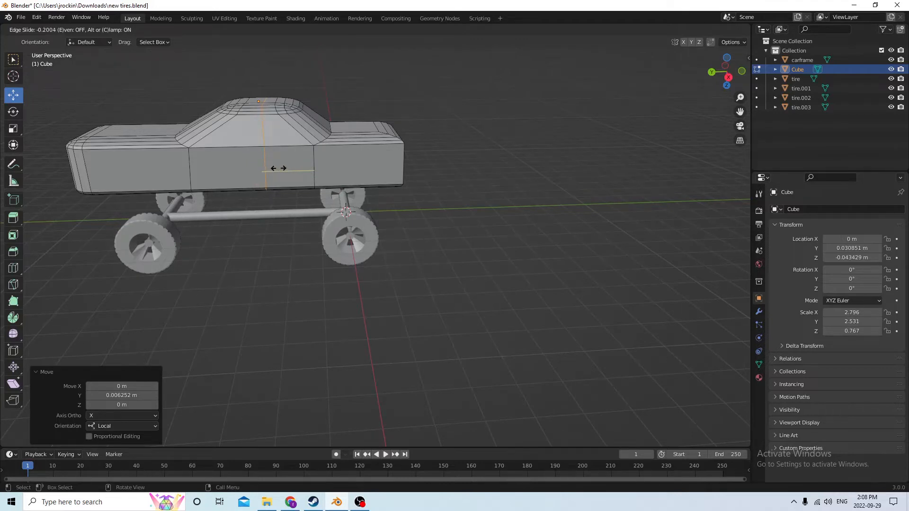
{"action": "left_click", "coordinate": [278, 168]}
Switch to face selection, select the two side window faces and inset them individually by about 0.00023 m.
{"action": "scroll", "coordinate": [287, 165], "scroll_direction": "up", "scroll_amount": 2}
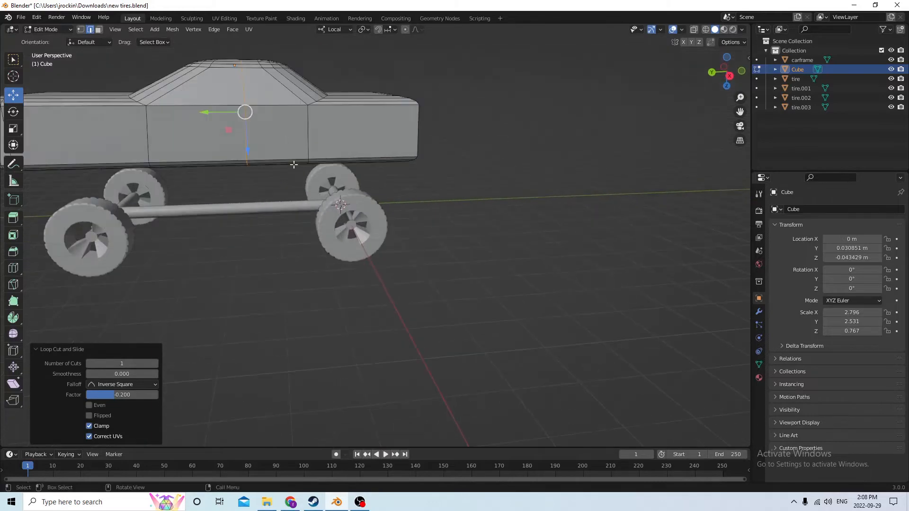
{"action": "middle_click_drag", "start_coordinate": [293, 164], "coordinate": [276, 155]}
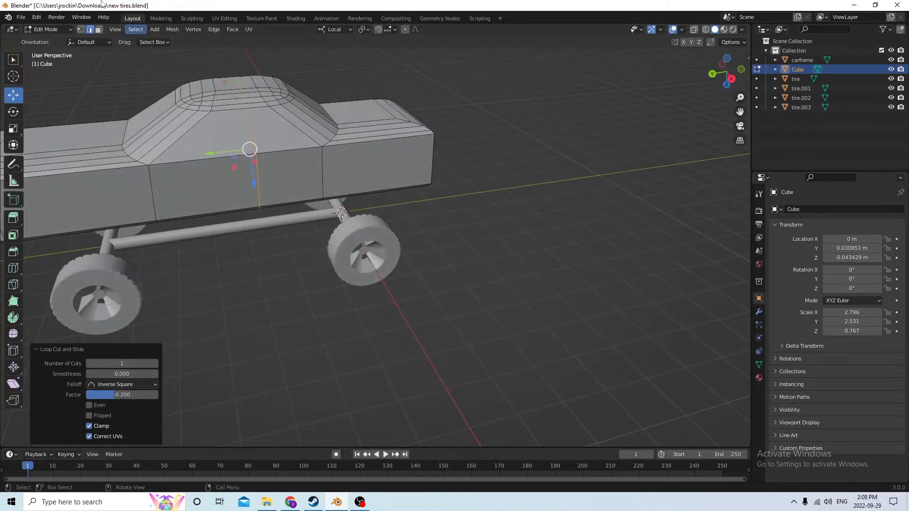
{"action": "left_click", "coordinate": [99, 29]}
{"action": "left_click", "coordinate": [222, 142]}
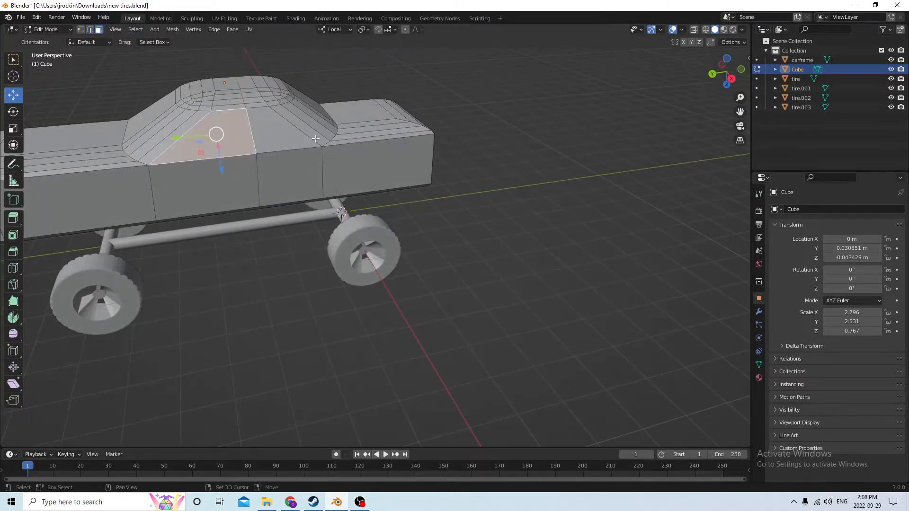
{"action": "left_click", "coordinate": [276, 136], "text": "shift"}
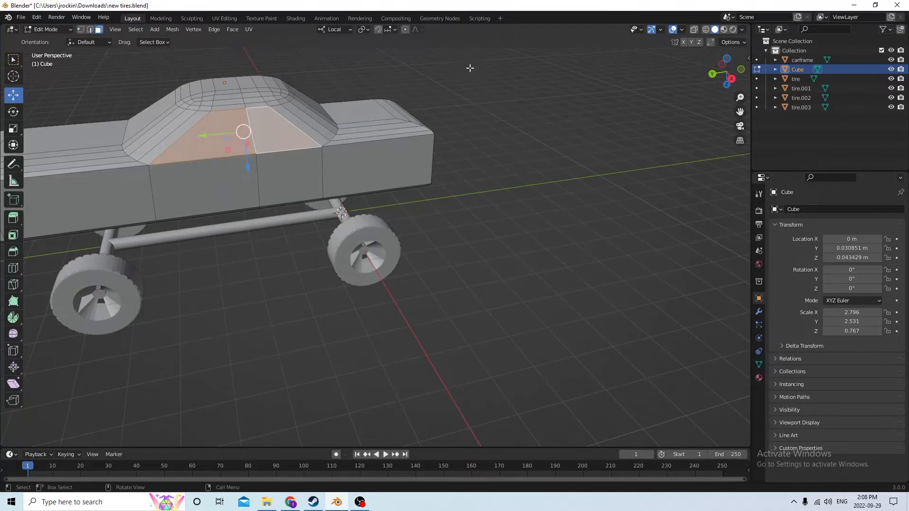
{"action": "key", "text": "i"}
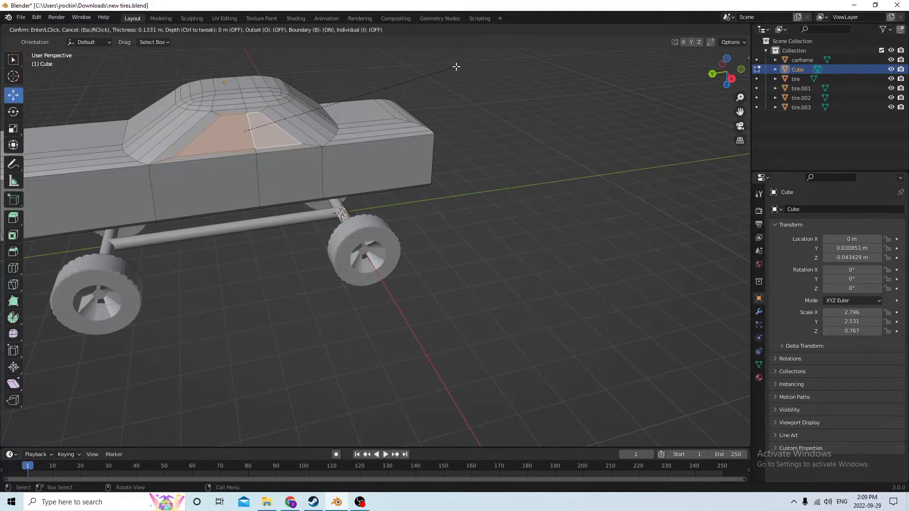
{"action": "key", "text": "i"}
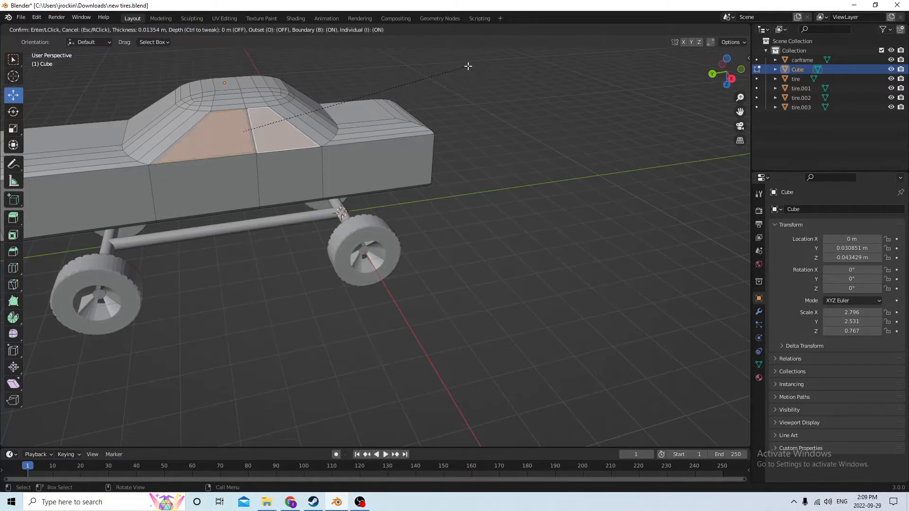
{"action": "left_click", "coordinate": [464, 67]}
{"action": "middle_click_drag", "start_coordinate": [403, 72], "coordinate": [339, 75]}
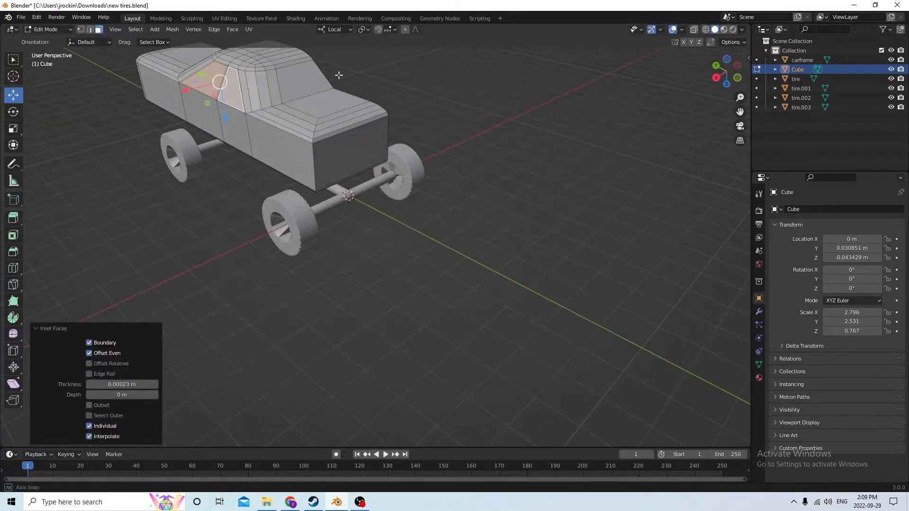
Extrude the two inset side window faces slightly inward by about 0.0002 m and clear the selection.
{"action": "scroll", "coordinate": [227, 76], "scroll_direction": "up", "scroll_amount": 2}
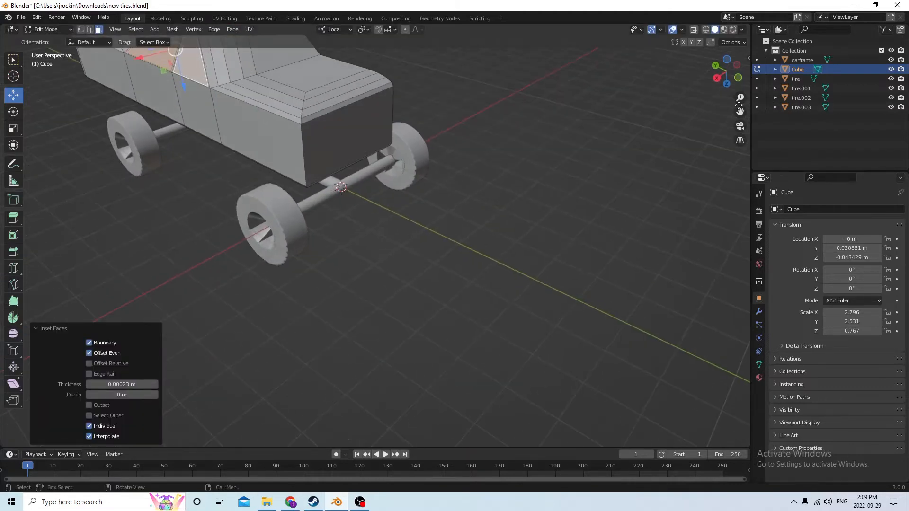
{"action": "left_click_drag", "start_coordinate": [740, 112], "coordinate": [848, 259]}
{"action": "scroll", "coordinate": [350, 95], "scroll_direction": "up", "scroll_amount": 2}
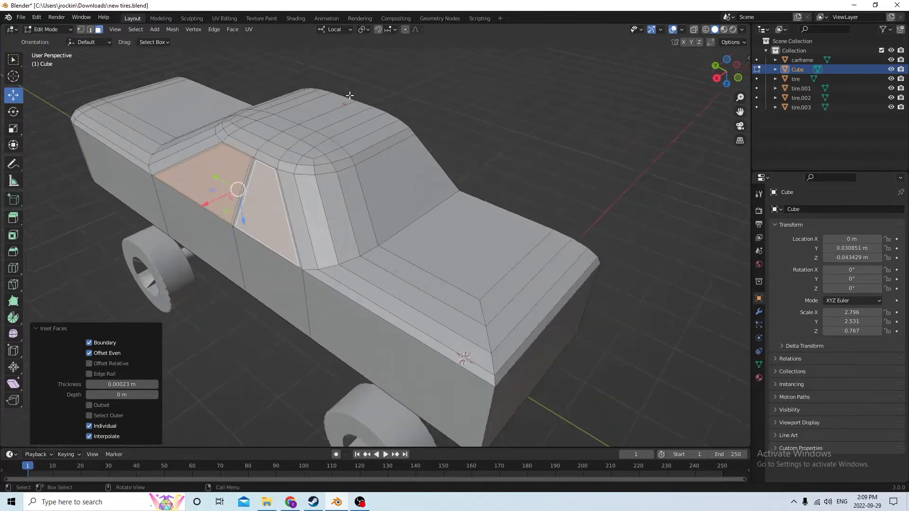
{"action": "middle_click_drag", "start_coordinate": [294, 66], "coordinate": [263, 46]}
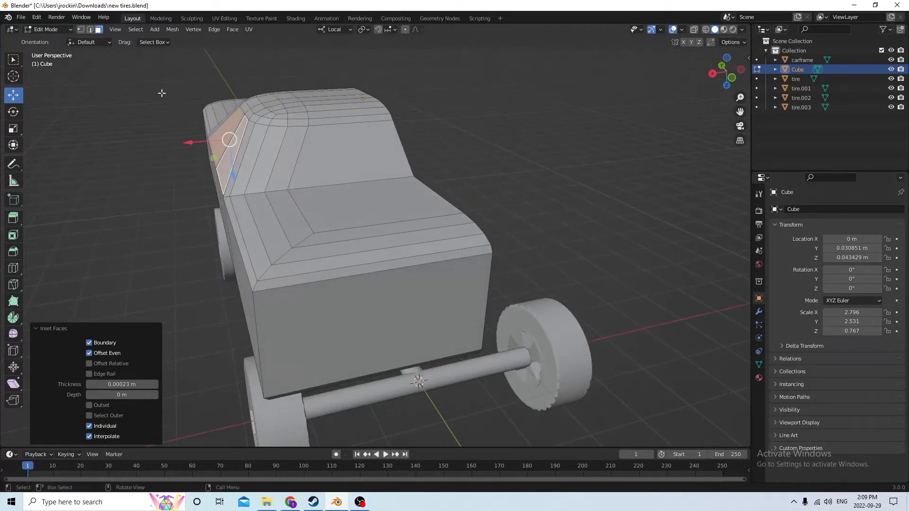
{"action": "key", "text": "e"}
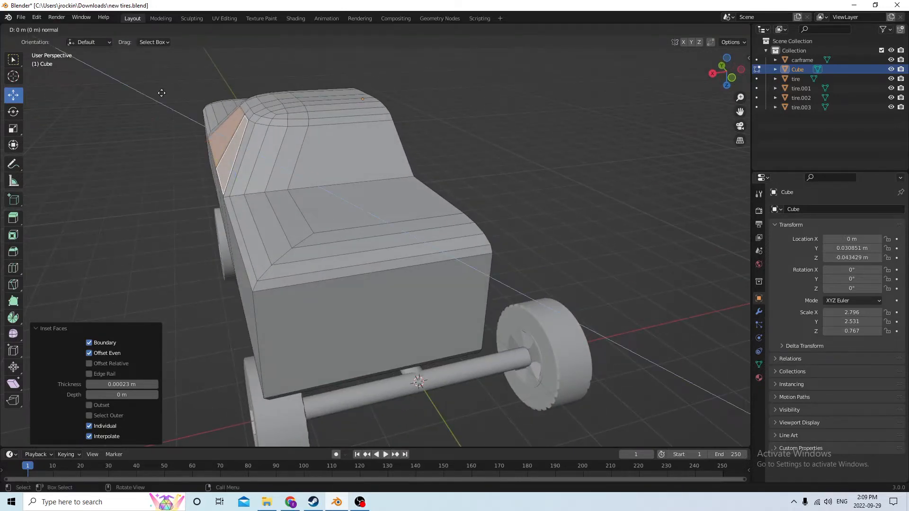
{"action": "left_click", "coordinate": [162, 95]}
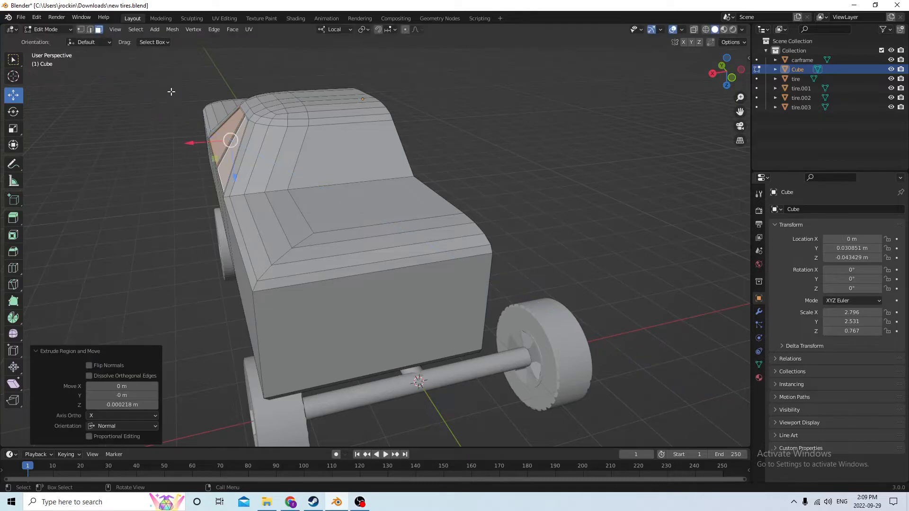
{"action": "middle_click_drag", "start_coordinate": [171, 92], "coordinate": [290, 89]}
{"action": "scroll", "coordinate": [290, 89], "scroll_direction": "up", "scroll_amount": 1}
{"action": "left_click", "coordinate": [549, 71]}
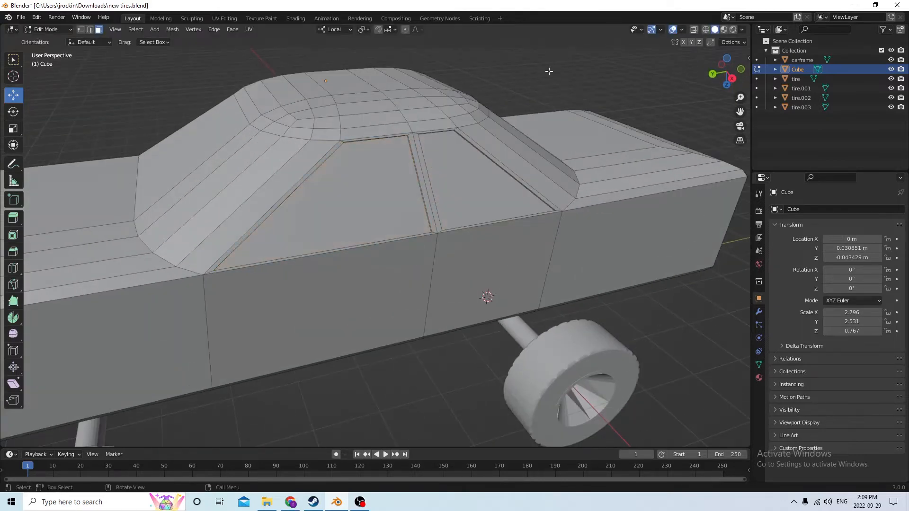
Undo the extrusion and the inset of the two side window faces.
{"action": "scroll", "coordinate": [549, 71], "scroll_direction": "down", "scroll_amount": 2}
{"action": "middle_click_drag", "start_coordinate": [549, 71], "coordinate": [535, 55]}
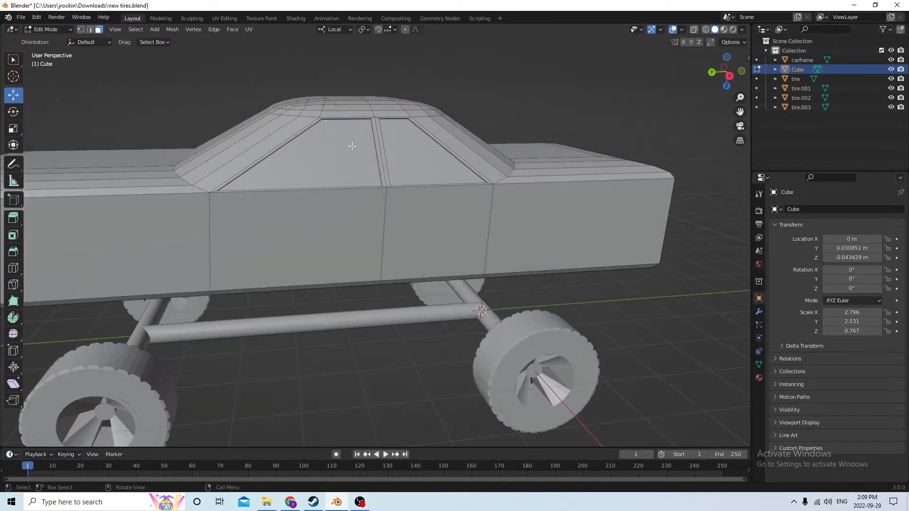
{"action": "middle_click_drag", "start_coordinate": [361, 143], "coordinate": [326, 131]}
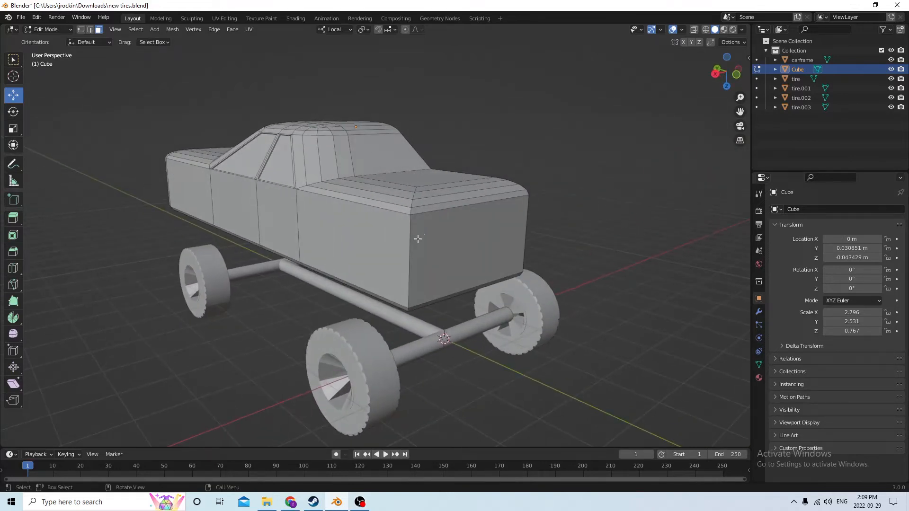
{"action": "middle_click_drag", "start_coordinate": [417, 238], "coordinate": [438, 181]}
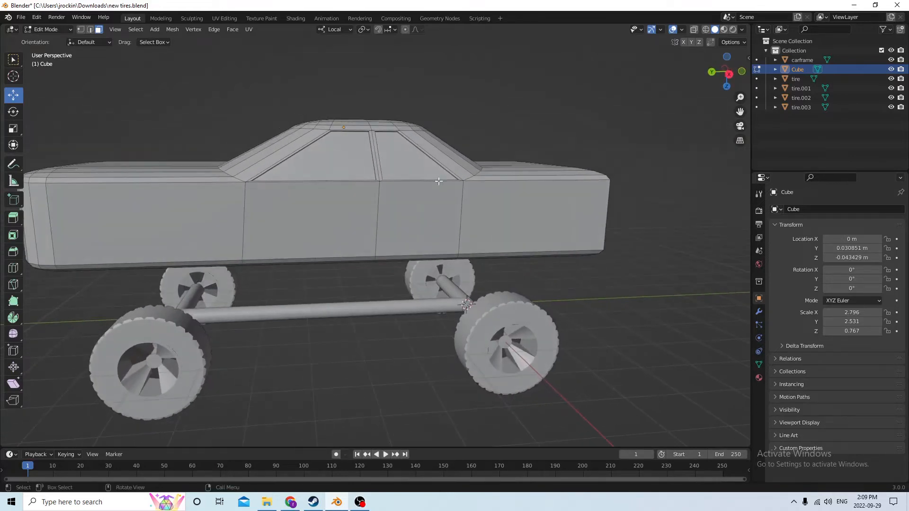
{"action": "left_click", "coordinate": [38, 18]}
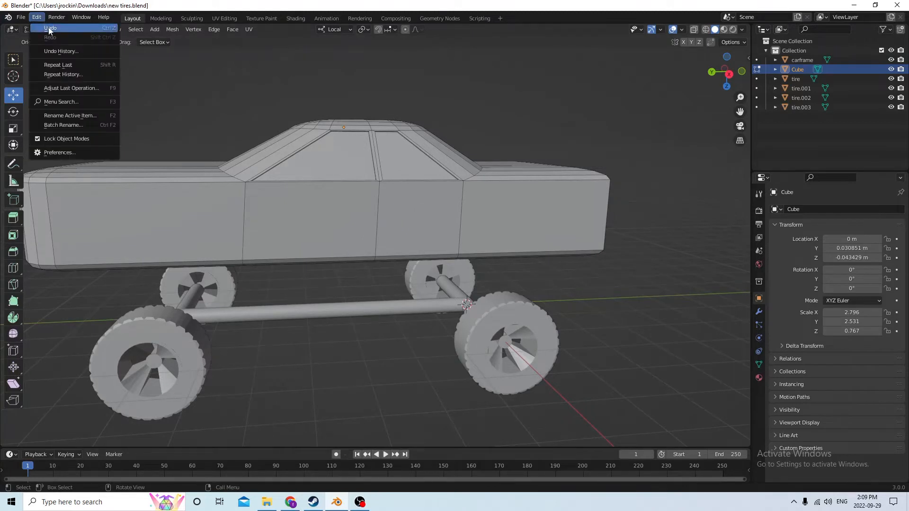
{"action": "left_click", "coordinate": [49, 28]}
{"action": "left_click", "coordinate": [37, 18]}
{"action": "left_click", "coordinate": [45, 29]}
{"action": "left_click", "coordinate": [38, 18]}
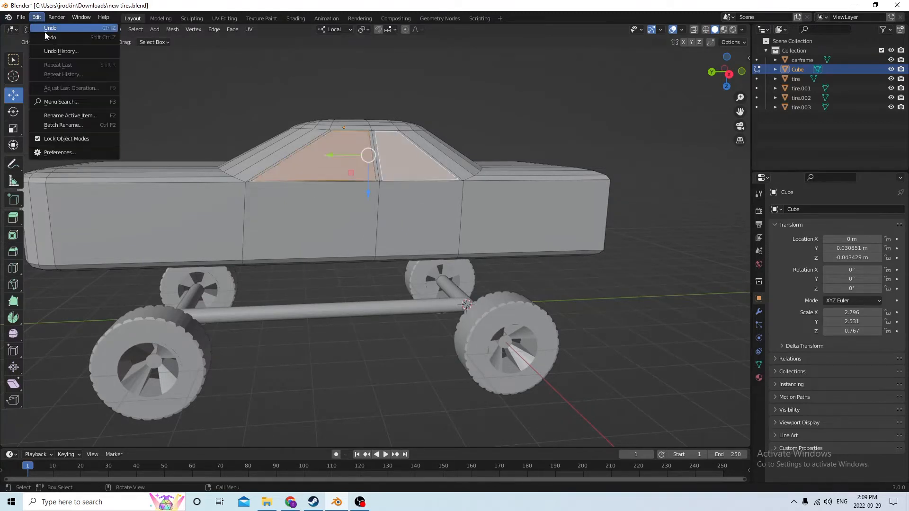
{"action": "left_click", "coordinate": [47, 28]}
{"action": "left_click", "coordinate": [37, 17]}
{"action": "left_click", "coordinate": [47, 28]}
Undo the loop cut through the middle of the cabin and the straightening of the cabin's rear side line.
{"action": "left_click", "coordinate": [37, 18]}
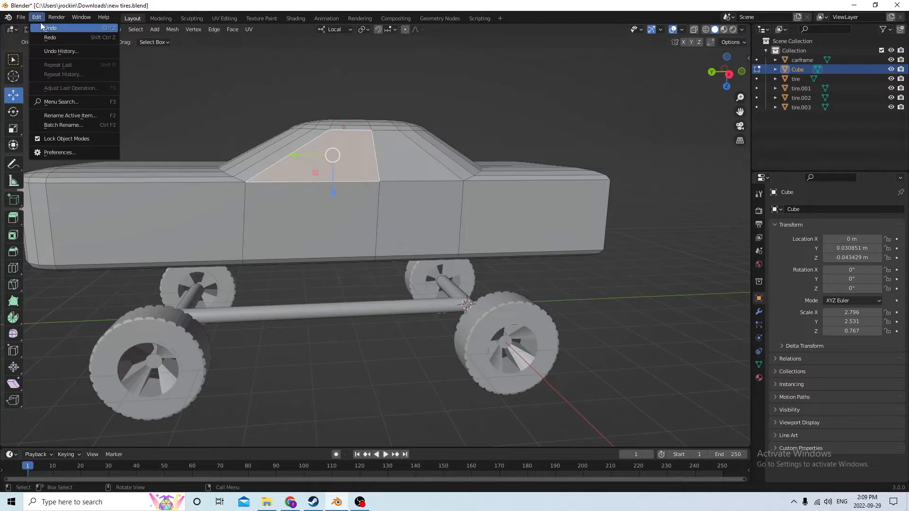
{"action": "left_click", "coordinate": [43, 28]}
{"action": "left_click", "coordinate": [37, 18]}
{"action": "left_click", "coordinate": [47, 28]}
{"action": "left_click", "coordinate": [37, 18]}
{"action": "left_click", "coordinate": [48, 28]}
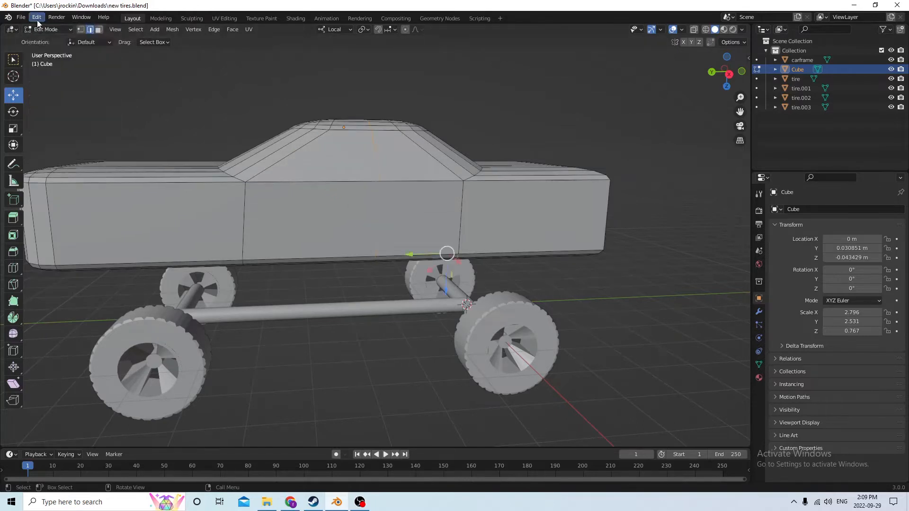
{"action": "left_click", "coordinate": [37, 19]}
{"action": "left_click", "coordinate": [42, 28]}
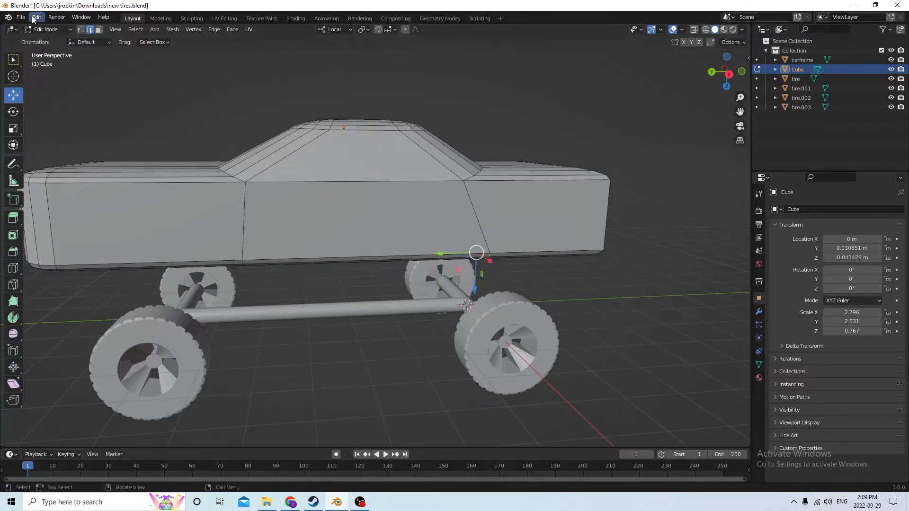
Undo the edge selections at the body's underside and the straightening of the cabin's front side line.
{"action": "left_click", "coordinate": [37, 17]}
{"action": "left_click", "coordinate": [42, 28]}
{"action": "left_click", "coordinate": [37, 18]}
{"action": "left_click", "coordinate": [42, 29]}
{"action": "left_click", "coordinate": [37, 17]}
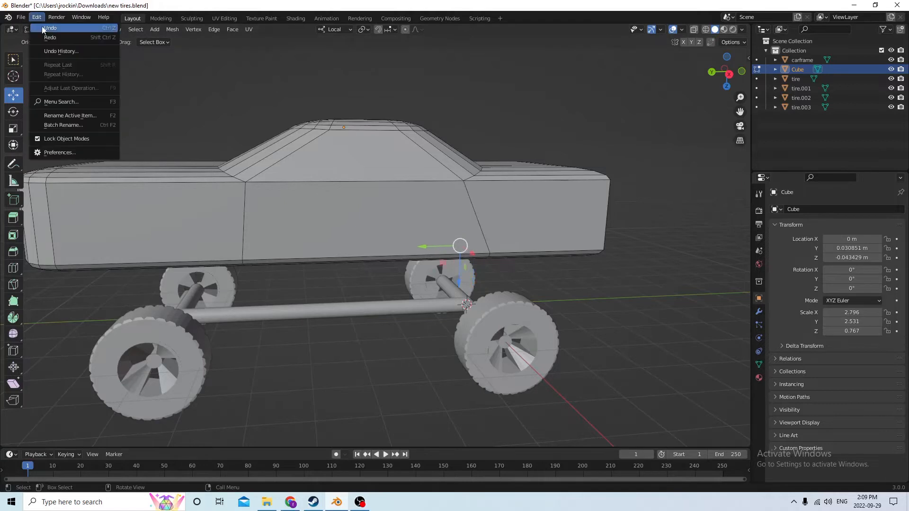
{"action": "left_click", "coordinate": [42, 28]}
{"action": "left_click", "coordinate": [37, 18]}
{"action": "left_click", "coordinate": [42, 29]}
{"action": "left_click", "coordinate": [37, 17]}
{"action": "left_click", "coordinate": [42, 28]}
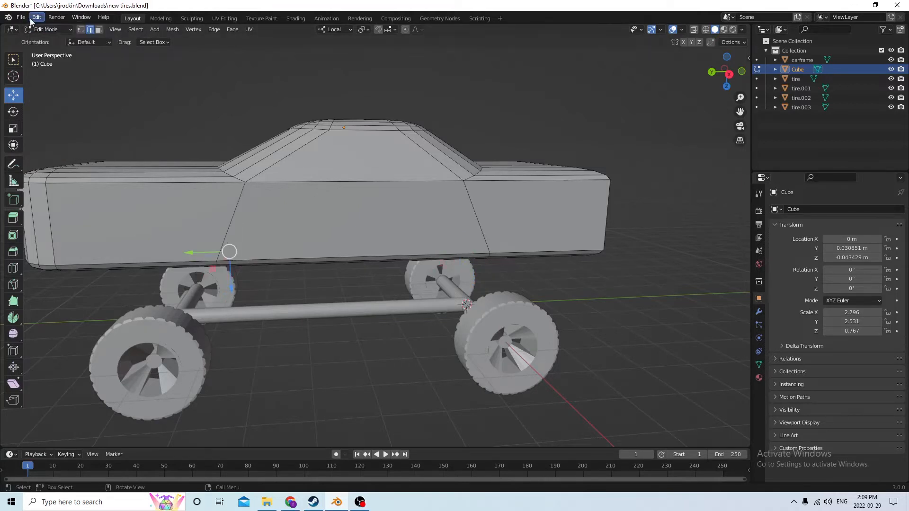
Undo further back through the underside selections until the lowering of the roof faces is reversed.
{"action": "left_click", "coordinate": [37, 17]}
{"action": "left_click", "coordinate": [41, 29]}
{"action": "left_click", "coordinate": [37, 18]}
{"action": "left_click", "coordinate": [42, 29]}
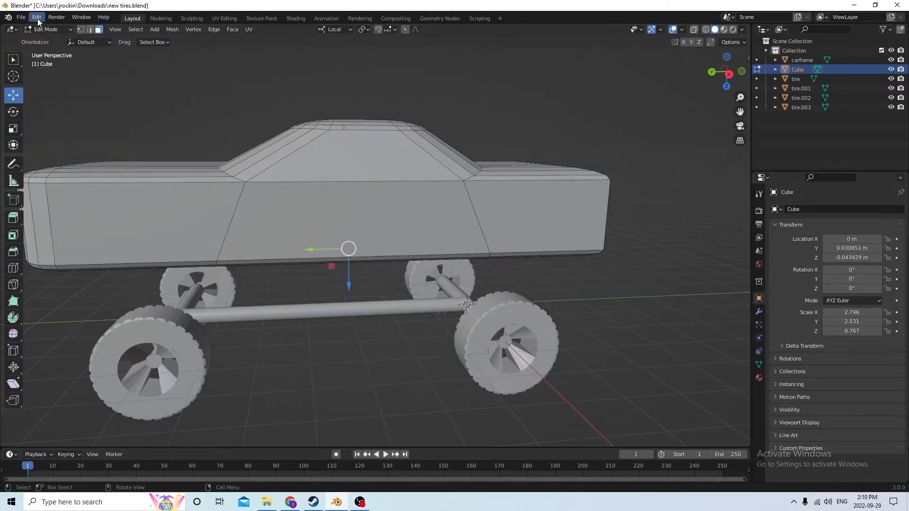
{"action": "left_click", "coordinate": [37, 17]}
{"action": "left_click", "coordinate": [41, 28]}
{"action": "left_click", "coordinate": [37, 19]}
{"action": "left_click", "coordinate": [40, 27]}
{"action": "left_click", "coordinate": [38, 20]}
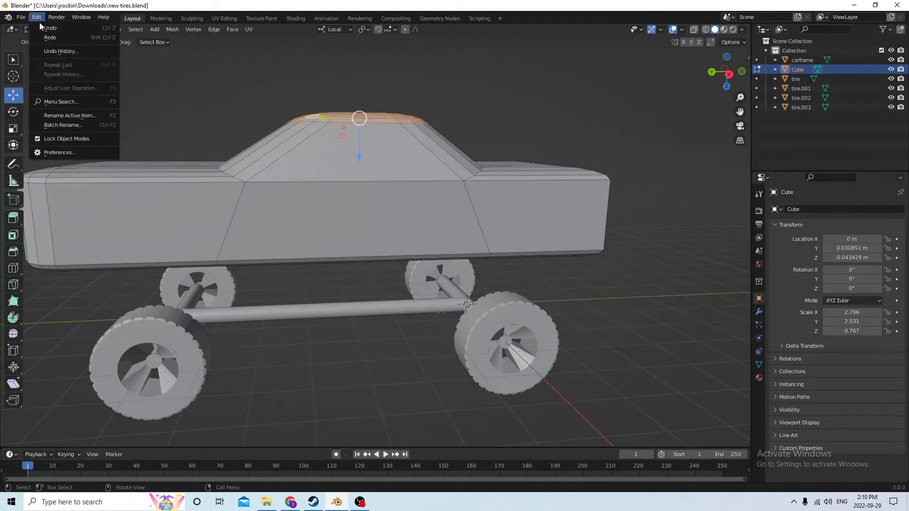
{"action": "left_click", "coordinate": [40, 26]}
{"action": "left_click", "coordinate": [37, 18]}
{"action": "left_click", "coordinate": [41, 27]}
{"action": "left_click", "coordinate": [37, 18]}
{"action": "left_click", "coordinate": [42, 28]}
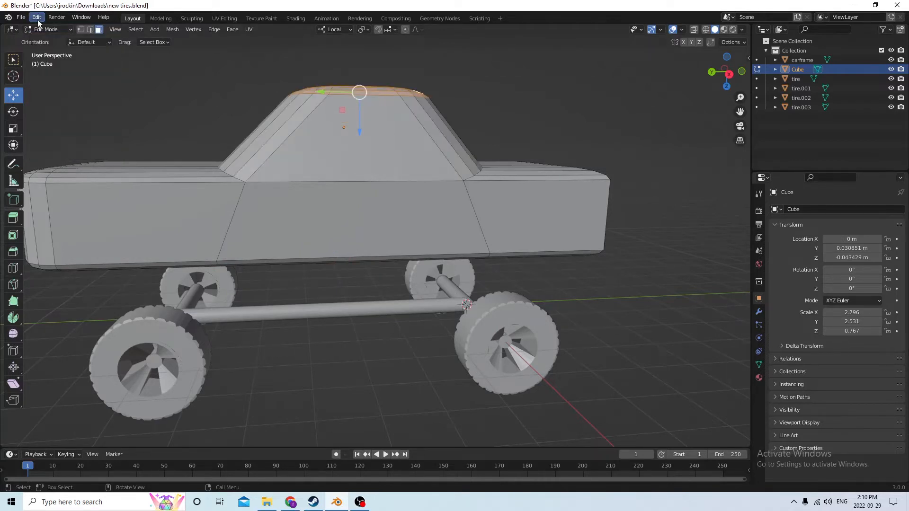
Undo the roof face selections and the bevel, returning to the sharp-edged body with its outer edges selected.
{"action": "left_click", "coordinate": [37, 18]}
{"action": "left_click", "coordinate": [41, 27]}
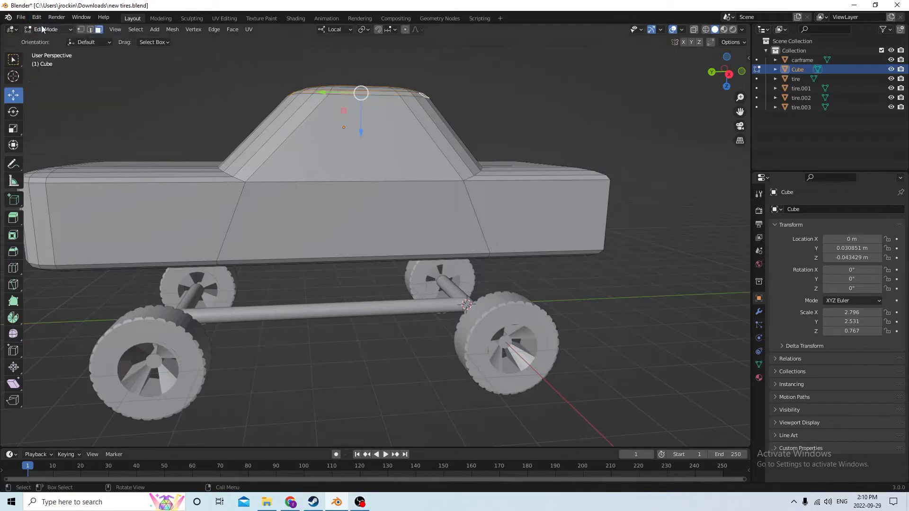
{"action": "left_click", "coordinate": [37, 17]}
{"action": "left_click", "coordinate": [41, 28]}
{"action": "left_click", "coordinate": [37, 17]}
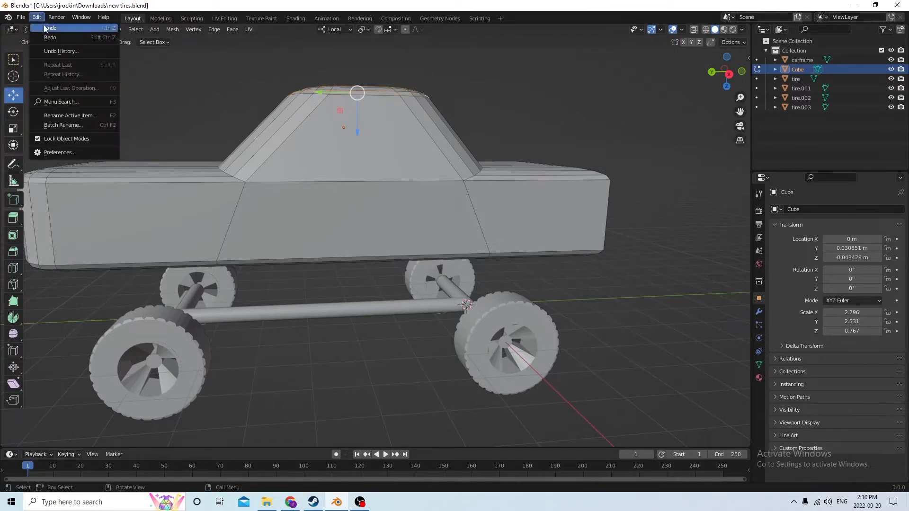
{"action": "left_click", "coordinate": [42, 27]}
{"action": "left_click", "coordinate": [37, 18]}
{"action": "left_click", "coordinate": [43, 28]}
{"action": "left_click", "coordinate": [37, 17]}
{"action": "left_click", "coordinate": [43, 29]}
{"action": "left_click", "coordinate": [37, 18]}
{"action": "left_click", "coordinate": [43, 28]}
{"action": "left_click", "coordinate": [38, 19]}
{"action": "left_click", "coordinate": [42, 27]}
{"action": "left_click", "coordinate": [37, 17]}
{"action": "left_click", "coordinate": [41, 28]}
{"action": "left_click", "coordinate": [37, 17]}
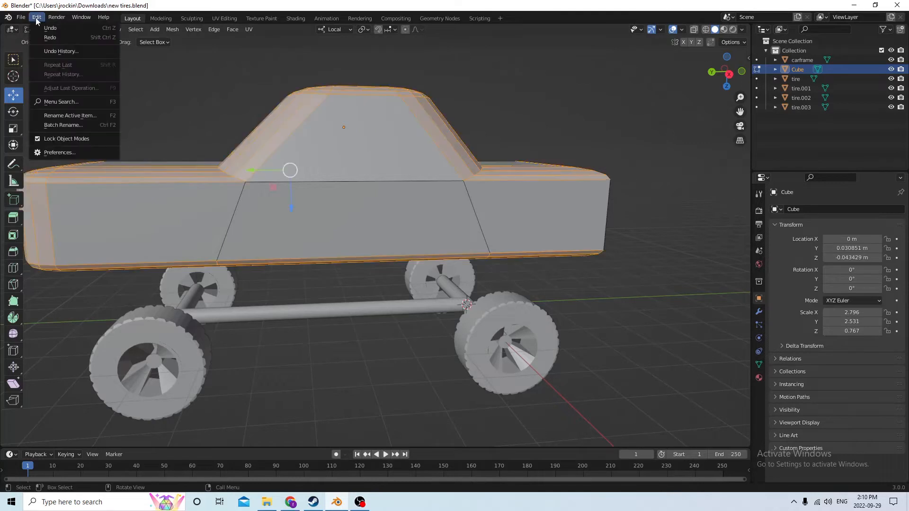
{"action": "left_click", "coordinate": [41, 28]}
Bevel the selected outer edges of the body with four segments and a width of about 0.0023 m.
{"action": "middle_click_drag", "start_coordinate": [621, 96], "coordinate": [593, 155]}
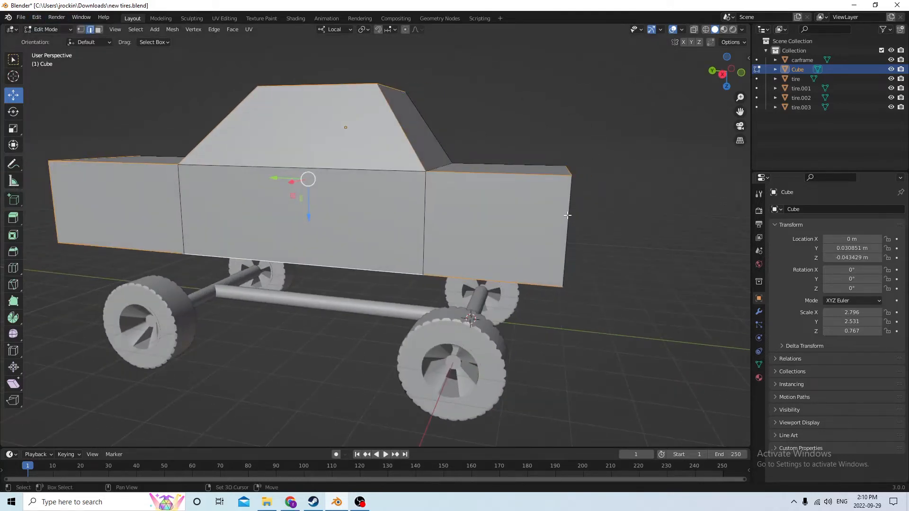
{"action": "middle_click_drag", "start_coordinate": [567, 215], "coordinate": [556, 179]}
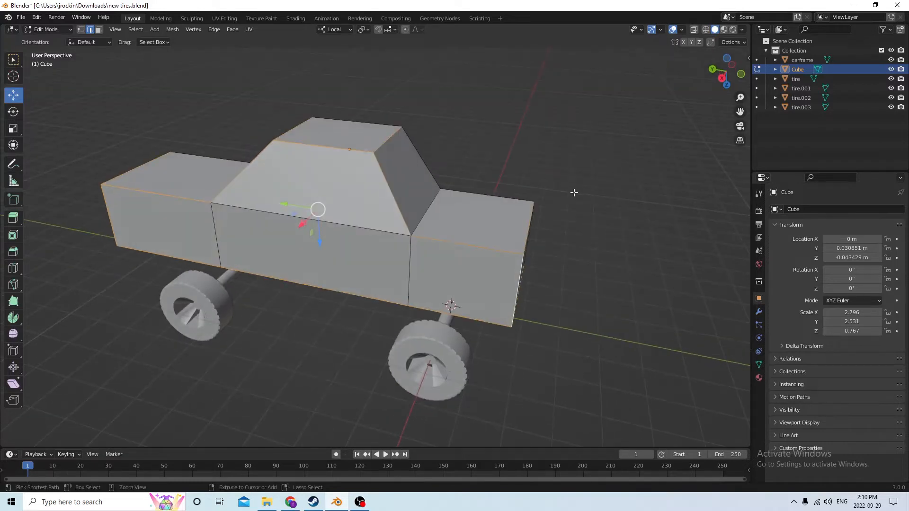
{"action": "key", "text": "ctrl+b"}
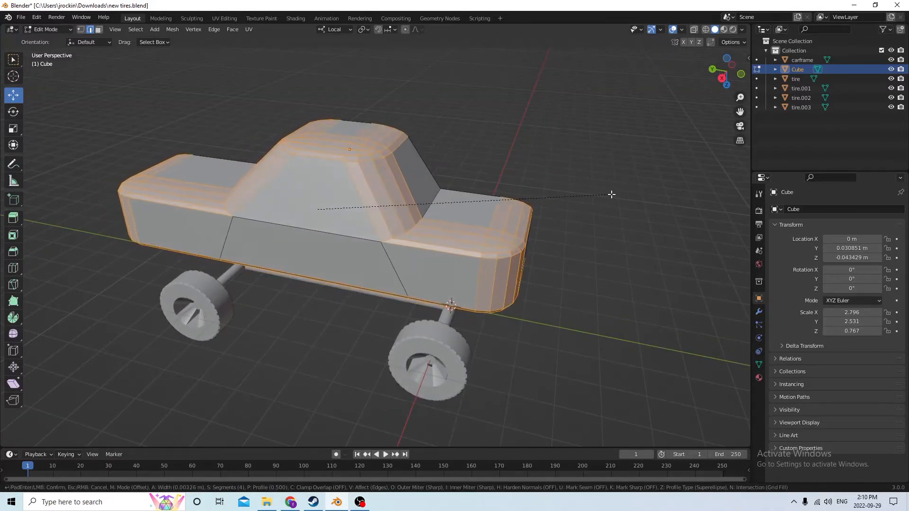
{"action": "left_click", "coordinate": [615, 195]}
{"action": "middle_click_drag", "start_coordinate": [616, 194], "coordinate": [563, 182]}
{"action": "left_click", "coordinate": [307, 86]}
{"action": "middle_click_drag", "start_coordinate": [309, 89], "coordinate": [329, 112]}
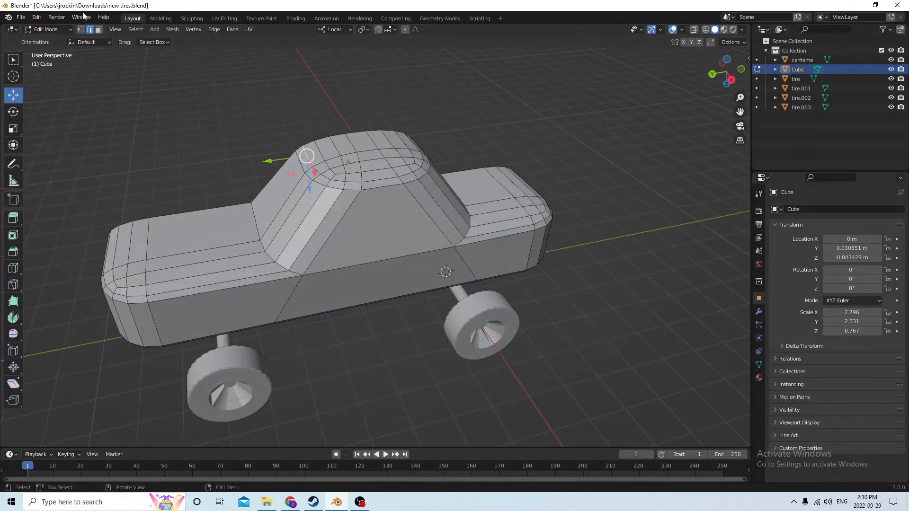
Switch to face selection, select all the roof faces and lower them about 0.005 m along local Z.
{"action": "left_click", "coordinate": [99, 29]}
{"action": "left_click", "coordinate": [303, 151], "text": "ctrl"}
{"action": "middle_click_drag", "start_coordinate": [303, 150], "coordinate": [377, 170]}
{"action": "left_click", "coordinate": [392, 176], "text": "ctrl"}
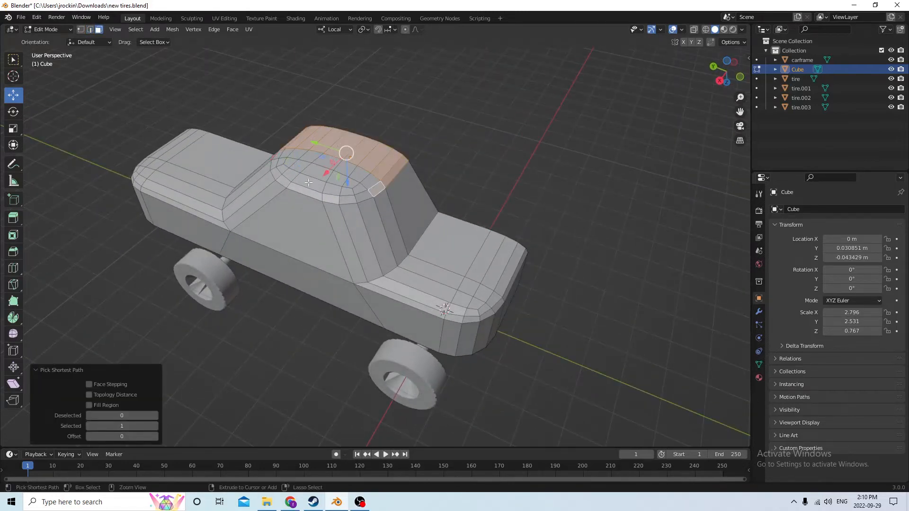
{"action": "left_click", "coordinate": [281, 159], "text": "ctrl"}
{"action": "left_click", "coordinate": [277, 165], "text": "ctrl"}
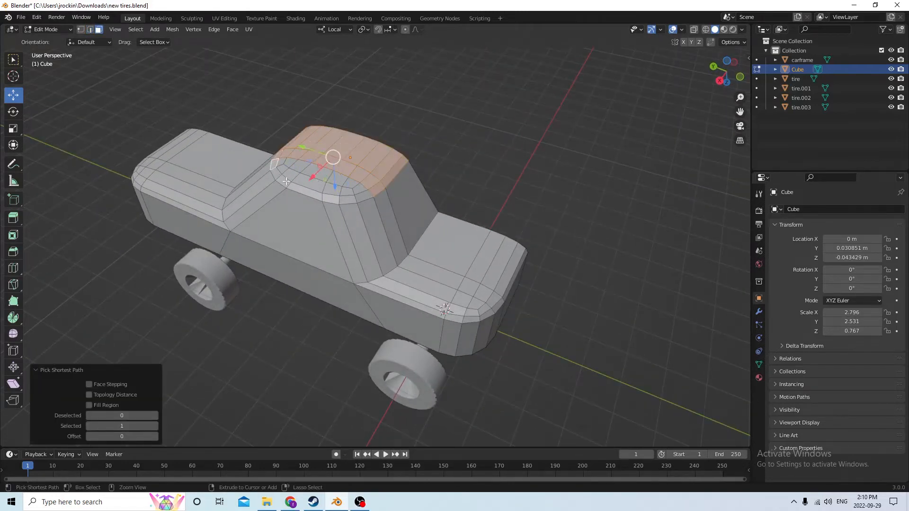
{"action": "left_click", "coordinate": [359, 196], "text": "ctrl"}
{"action": "left_click", "coordinate": [281, 163], "text": "ctrl"}
{"action": "middle_click_drag", "start_coordinate": [341, 191], "coordinate": [346, 113]}
{"action": "left_click_drag", "start_coordinate": [350, 143], "coordinate": [345, 164]}
Select the underside edges below the cabin's front side line and move them about -0.007 m along local Y to straighten the line.
{"action": "middle_click_drag", "start_coordinate": [345, 165], "coordinate": [297, 98]}
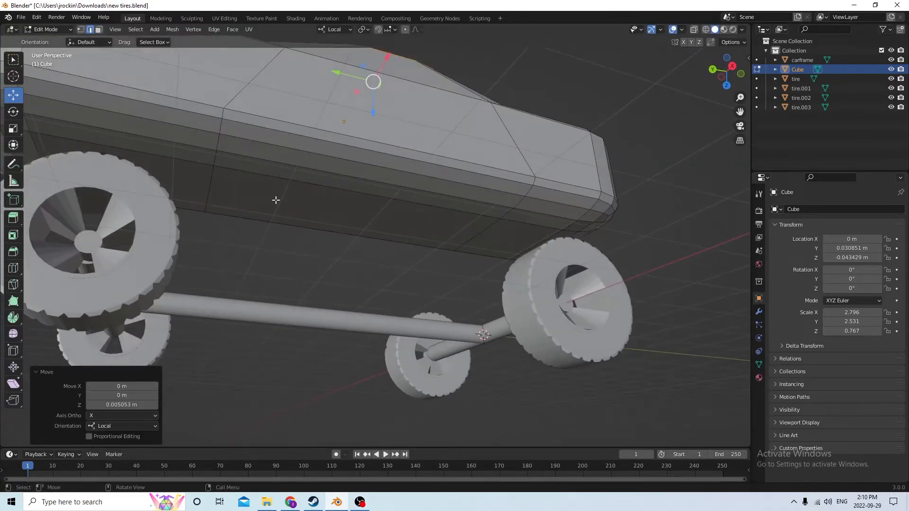
{"action": "left_click", "coordinate": [211, 183]}
{"action": "left_click", "coordinate": [222, 114], "text": "ctrl"}
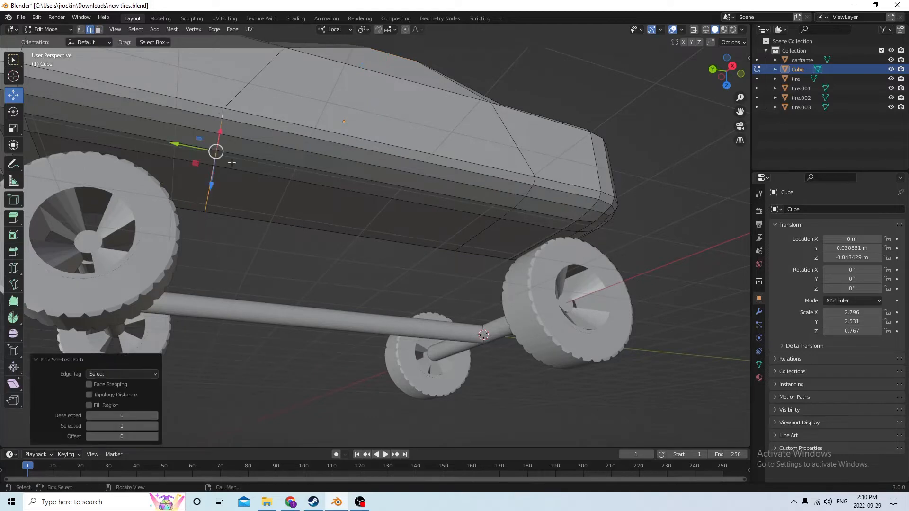
{"action": "left_click_drag", "start_coordinate": [178, 145], "coordinate": [236, 164]}
{"action": "middle_click_drag", "start_coordinate": [279, 133], "coordinate": [201, 228]}
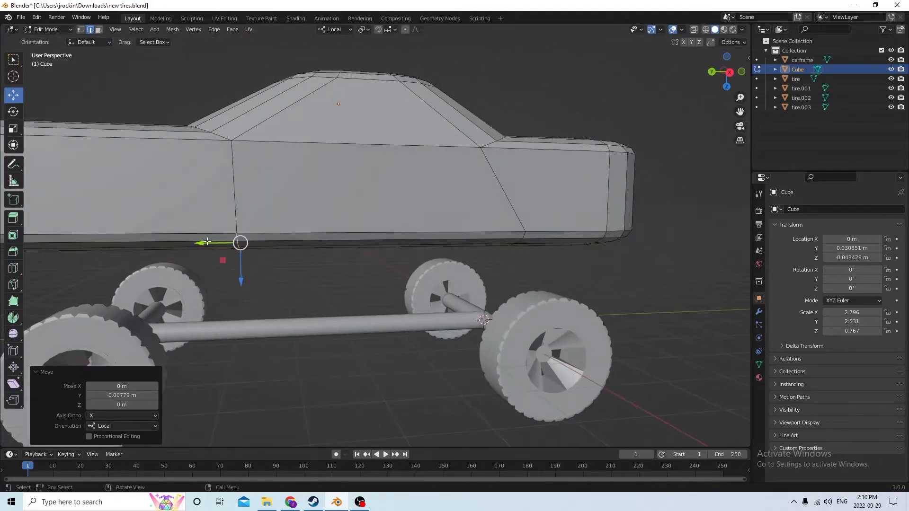
{"action": "left_click_drag", "start_coordinate": [207, 242], "coordinate": [201, 242]}
{"action": "middle_click_drag", "start_coordinate": [201, 242], "coordinate": [361, 187]}
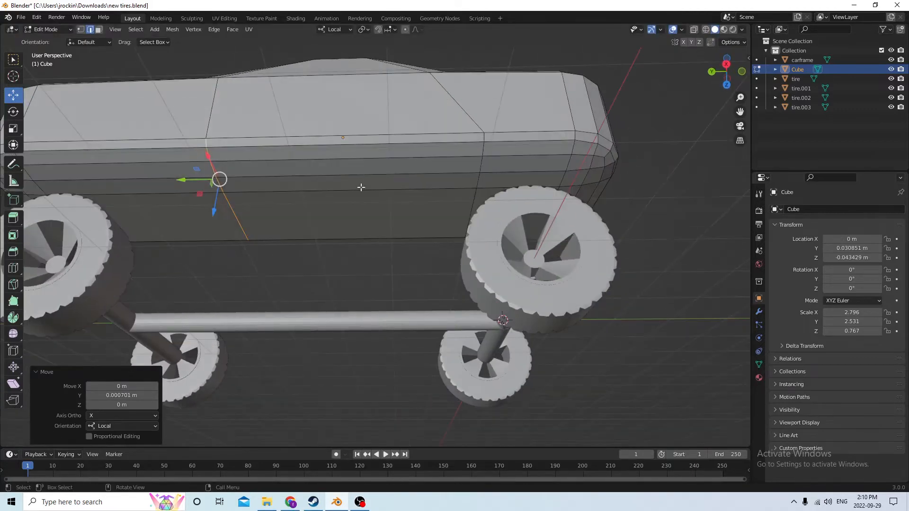
Select the underside edges below the cabin's rear side line and move them about 0.0075 m along local Y to straighten the line.
{"action": "left_click", "coordinate": [477, 195]}
{"action": "left_click", "coordinate": [484, 138], "text": "ctrl"}
{"action": "middle_click_drag", "start_coordinate": [486, 129], "coordinate": [473, 237]}
{"action": "left_click_drag", "start_coordinate": [428, 269], "coordinate": [397, 251]}
Add one vertical loop cut between the two door lines on the cabin side, slid to a factor of about -0.231.
{"action": "middle_click_drag", "start_coordinate": [396, 252], "coordinate": [553, 186]}
{"action": "middle_click_drag", "start_coordinate": [511, 237], "coordinate": [496, 252]}
{"action": "scroll", "coordinate": [435, 216], "scroll_direction": "up", "scroll_amount": 2}
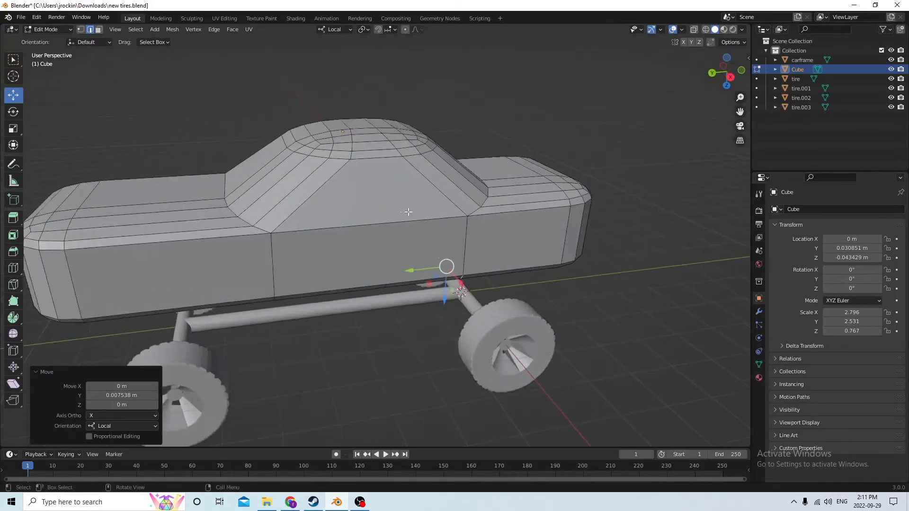
{"action": "key", "text": "ctrl+r"}
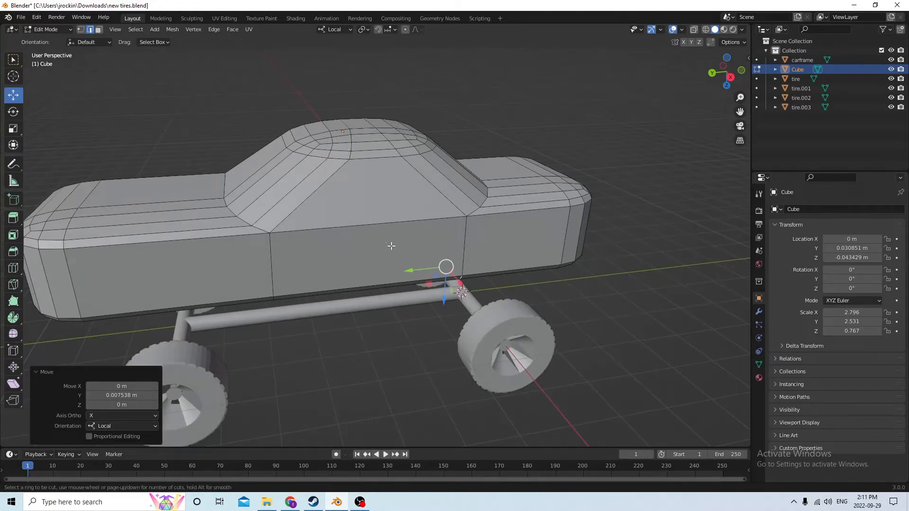
{"action": "left_click", "coordinate": [375, 272]}
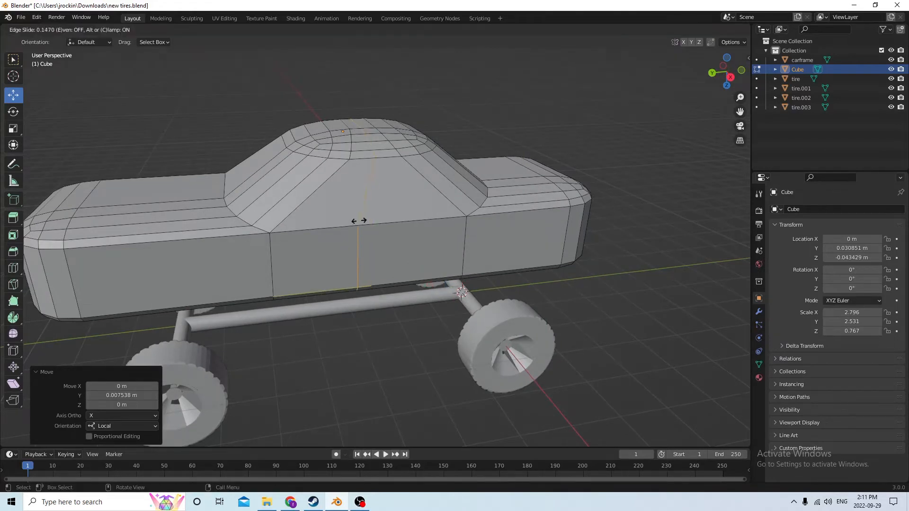
{"action": "left_click", "coordinate": [396, 233]}
{"action": "mouse_move", "coordinate": [375, 207]}
{"action": "middle_mouse_down"}
{"action": "mouse_move", "coordinate": [345, 171]}
{"action": "mouse_move", "coordinate": [363, 199]}
{"action": "middle_mouse_up"}
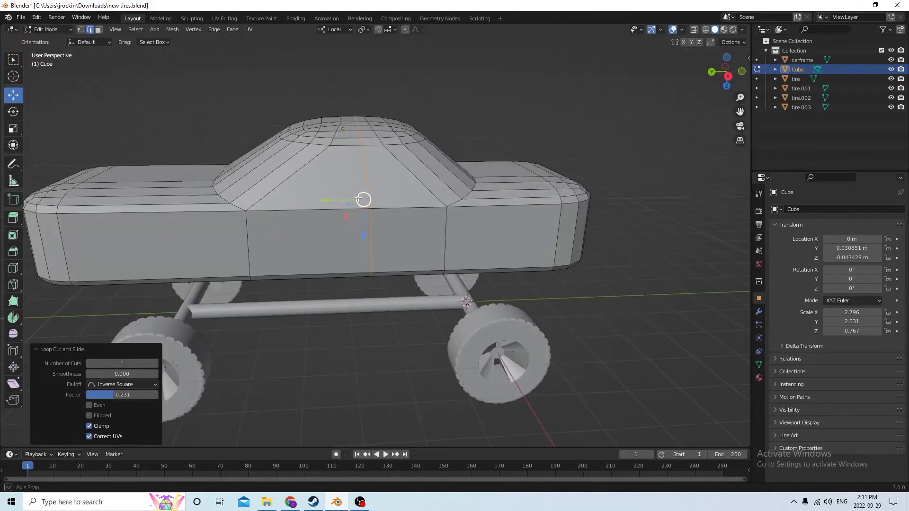
Select the two side window faces and inset them individually with a thickness of about 0.00033 m.
{"action": "left_click", "coordinate": [339, 170]}
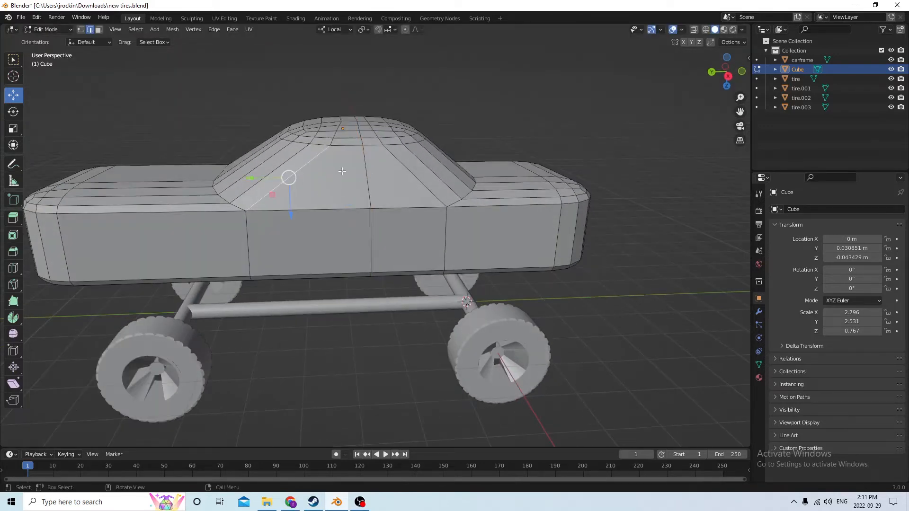
{"action": "left_click", "coordinate": [99, 29]}
{"action": "left_click", "coordinate": [312, 174]}
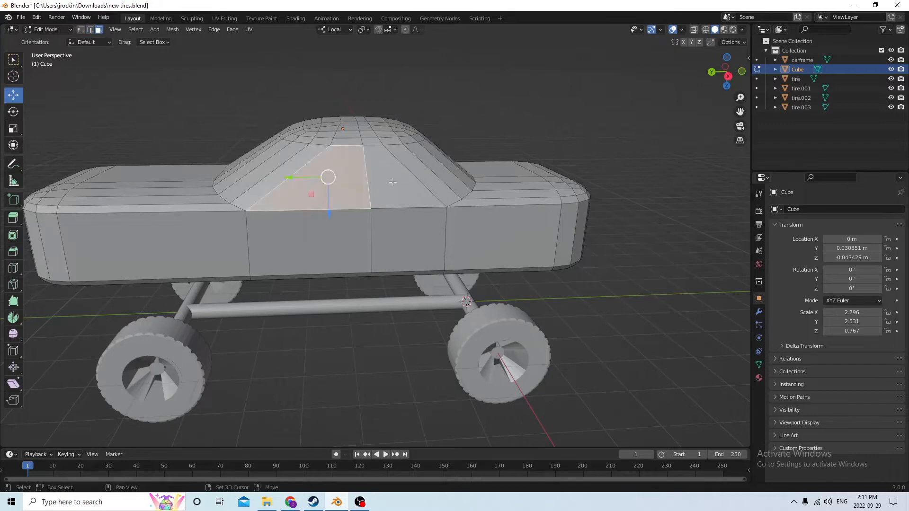
{"action": "left_click", "coordinate": [390, 182], "text": "shift"}
{"action": "key", "text": "i"}
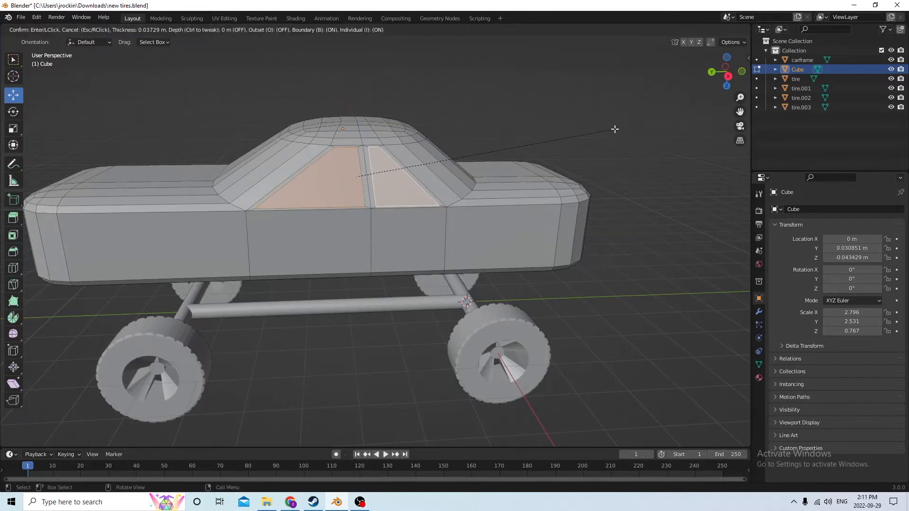
{"action": "left_click", "coordinate": [615, 129]}
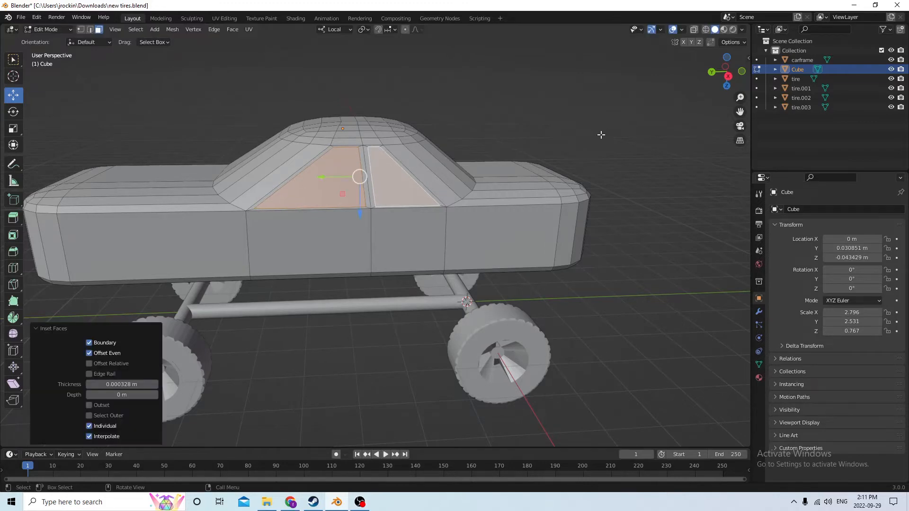
Extrude the inset window faces inward about 0.00033 m, then clear the selection and return to Object Mode.
{"action": "middle_click_drag", "start_coordinate": [601, 136], "coordinate": [396, 146]}
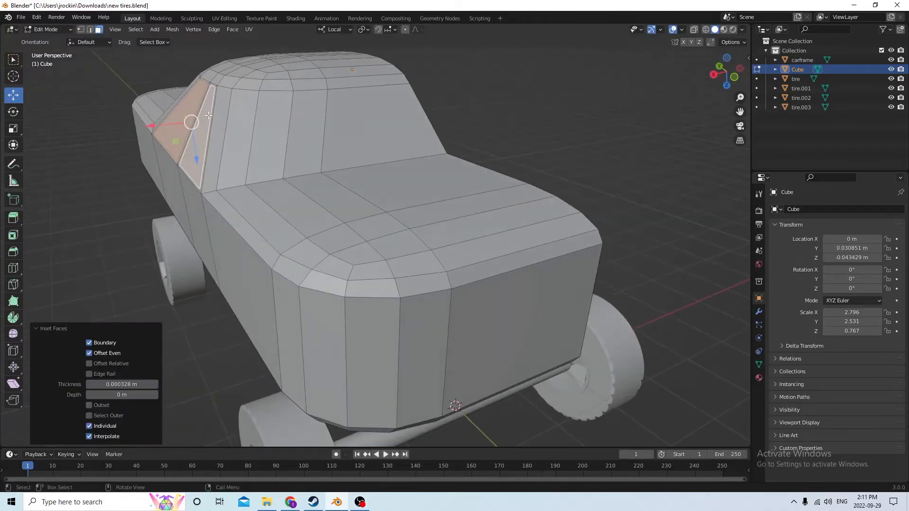
{"action": "key", "text": "e"}
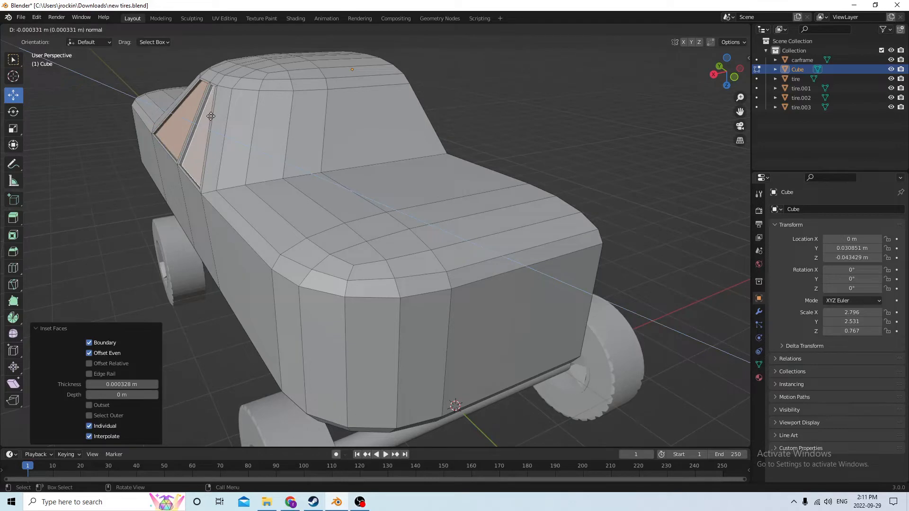
{"action": "left_click", "coordinate": [211, 116]}
{"action": "middle_click_drag", "start_coordinate": [521, 85], "coordinate": [558, 155]}
{"action": "key", "text": "alt+a"}
{"action": "key", "text": "Tab"}
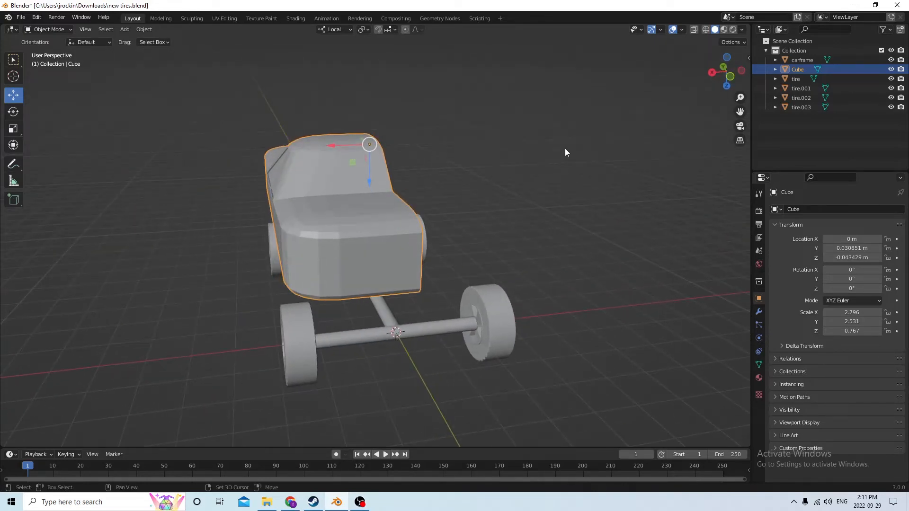
Add a cylinder mesh and rotate it 90° about its local Y axis.
{"action": "key", "text": "shift+a"}
{"action": "mouse_move", "coordinate": [562, 150]}
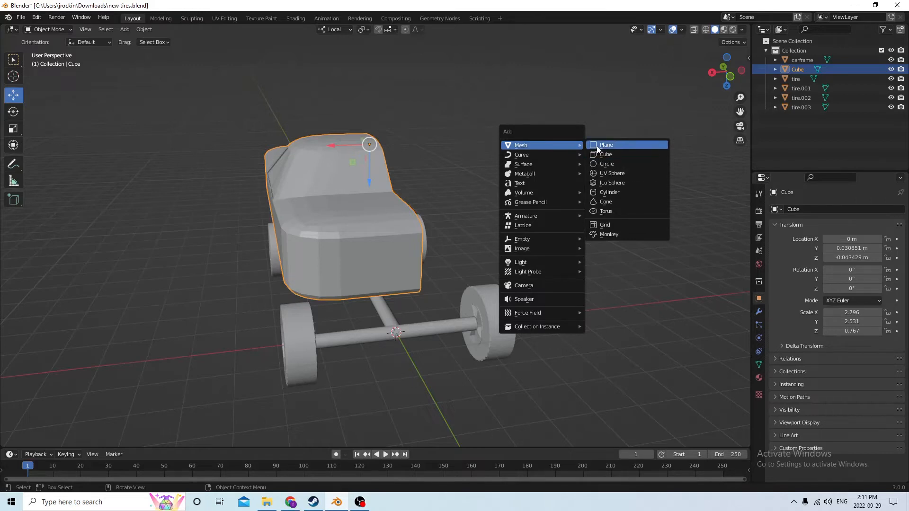
{"action": "left_click", "coordinate": [606, 192]}
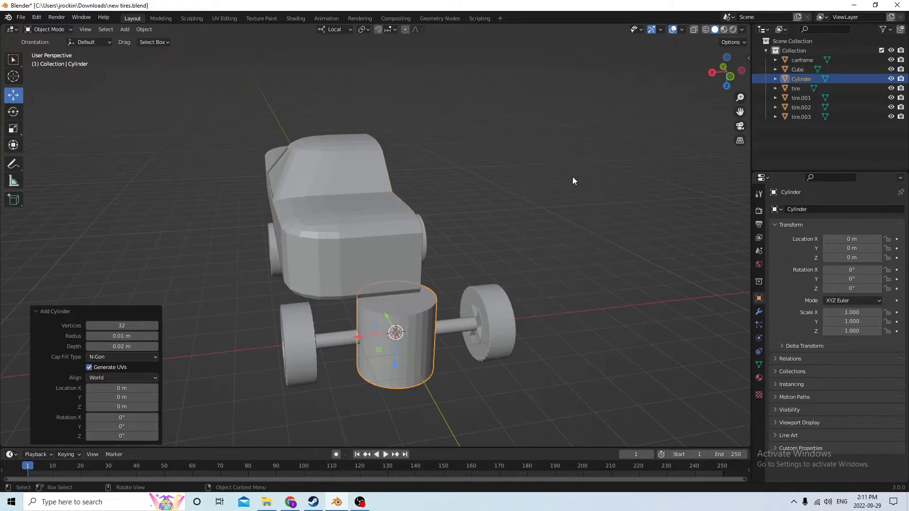
{"action": "key", "text": "r"}
{"action": "key", "text": "y"}
{"action": "key", "text": "y"}
{"action": "type", "text": "90"}
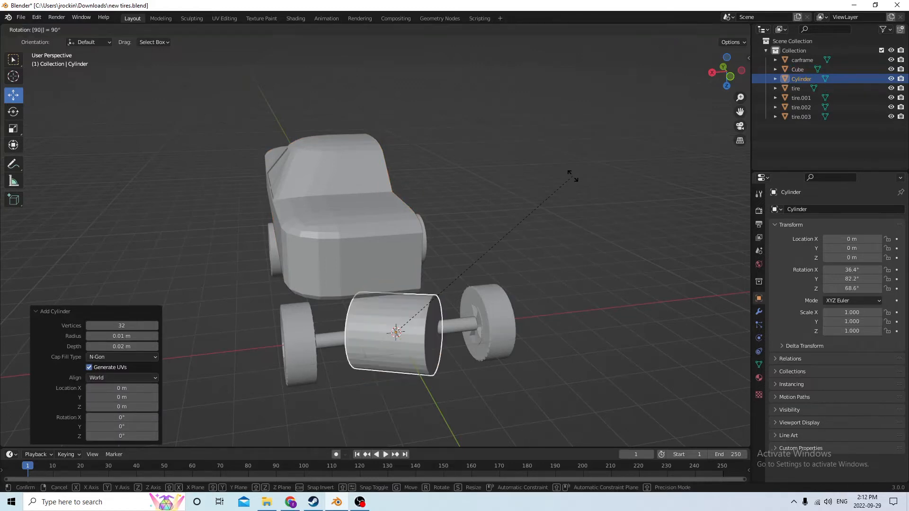
{"action": "left_click", "coordinate": [573, 176]}
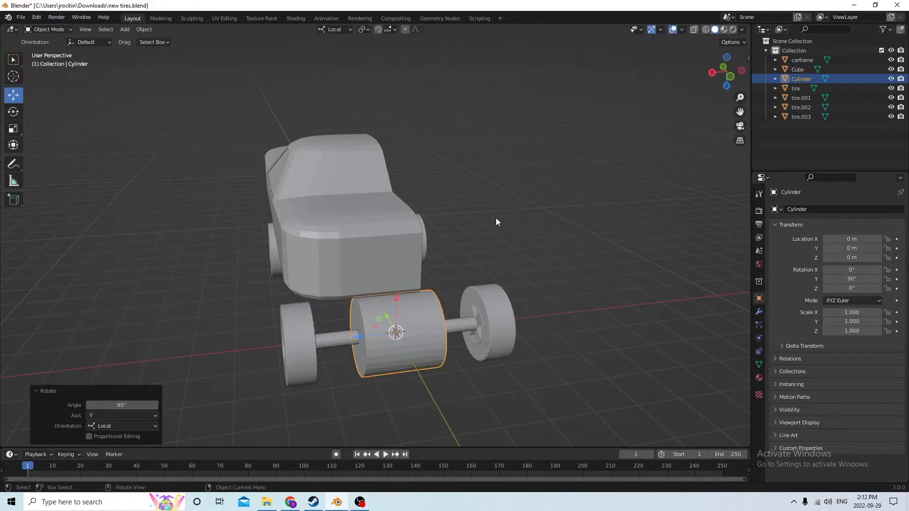
Scale the cylinder to about 1.118, slightly larger than the tire, and move it about 0.017 m along X over the wheel beside the 3D cursor.
{"action": "middle_click_drag", "start_coordinate": [496, 218], "coordinate": [509, 233]}
{"action": "middle_click_drag", "start_coordinate": [568, 264], "coordinate": [510, 340]}
{"action": "key", "text": "s"}
{"action": "left_click", "coordinate": [625, 289]}
{"action": "key", "text": "g"}
{"action": "key", "text": "x"}
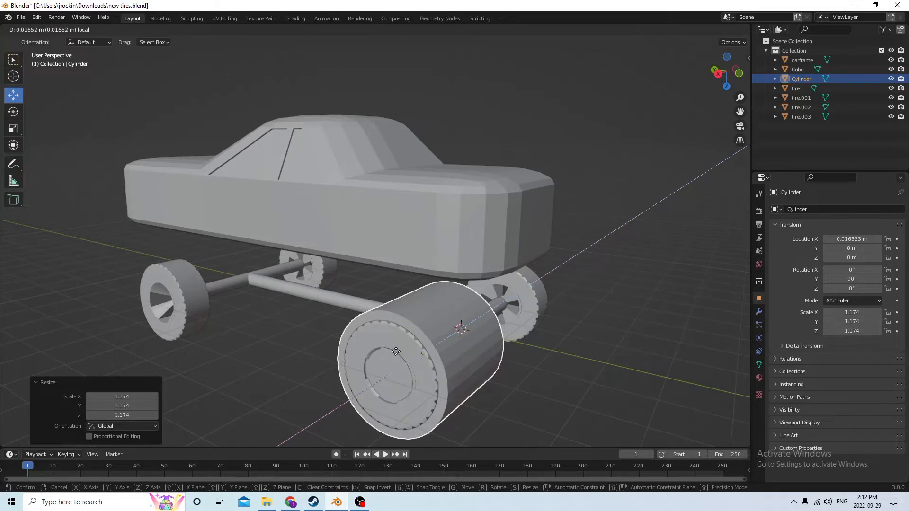
{"action": "left_click", "coordinate": [395, 352]}
{"action": "middle_click_drag", "start_coordinate": [394, 351], "coordinate": [435, 354]}
{"action": "key", "text": "s"}
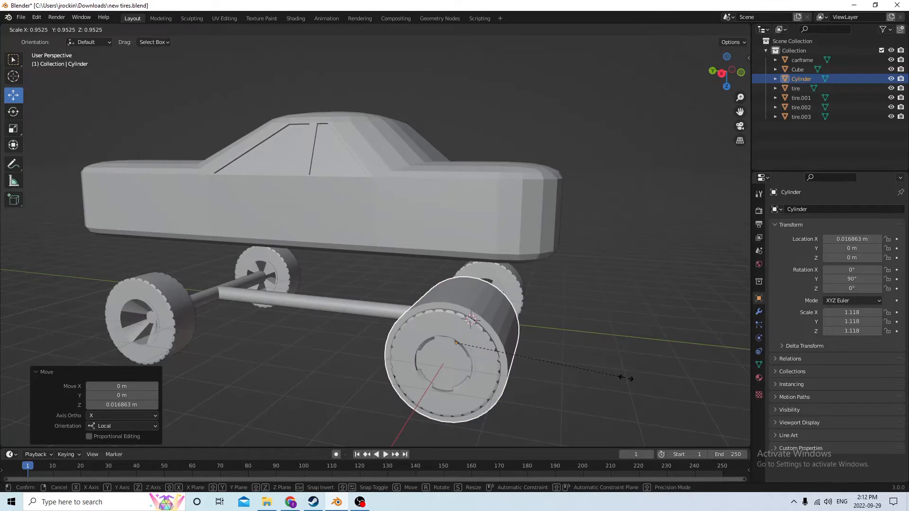
{"action": "left_click", "coordinate": [626, 377]}
{"action": "middle_click_drag", "start_coordinate": [522, 349], "coordinate": [449, 351]}
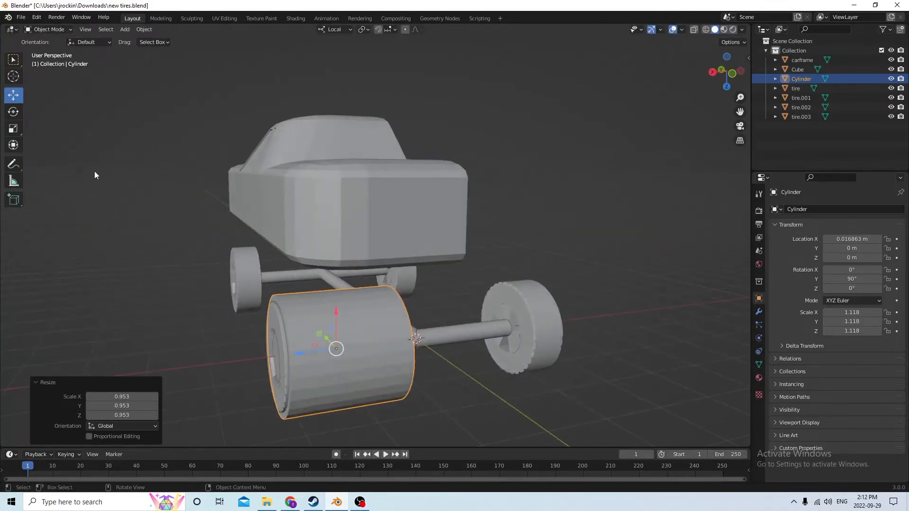
Narrow the cylinder to a Z scale of about 0.459 and move it about 0.007 m outward along local Z to cover the tire.
{"action": "left_click", "coordinate": [14, 128]}
{"action": "left_click_drag", "start_coordinate": [301, 350], "coordinate": [259, 355]}
{"action": "left_click", "coordinate": [18, 97]}
{"action": "middle_click_drag", "start_coordinate": [259, 355], "coordinate": [342, 345]}
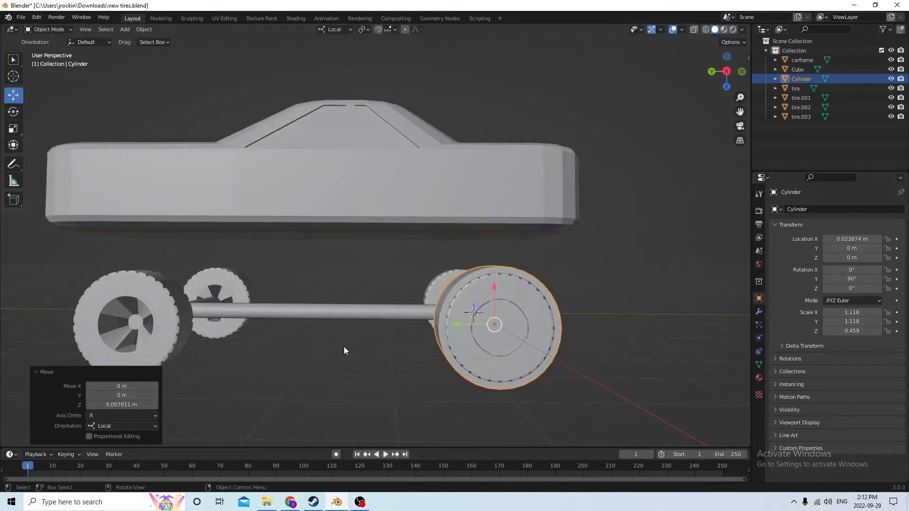
Duplicate the cylinder and move the copy about 0.0687 m along local Y over the other wheel on the same side.
{"action": "key", "text": "shift+d"}
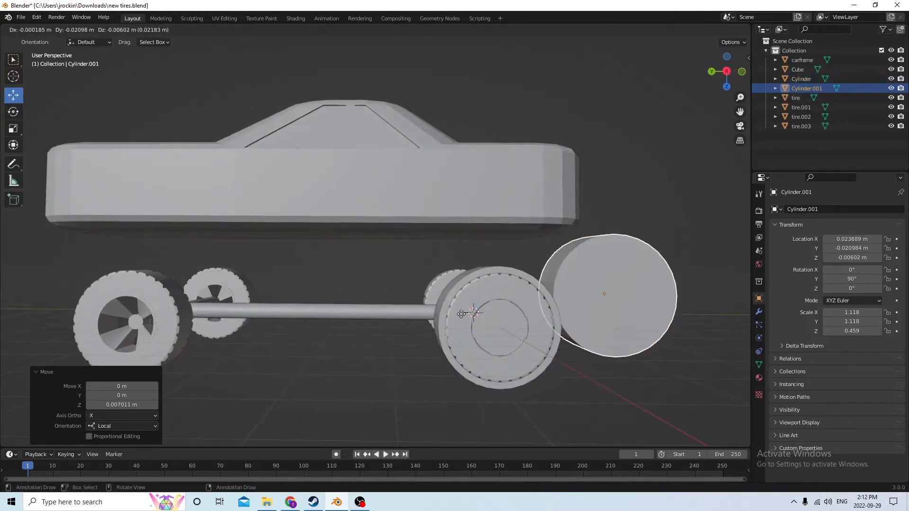
{"action": "key", "text": "Escape"}
{"action": "left_click_drag", "start_coordinate": [453, 328], "coordinate": [96, 306]}
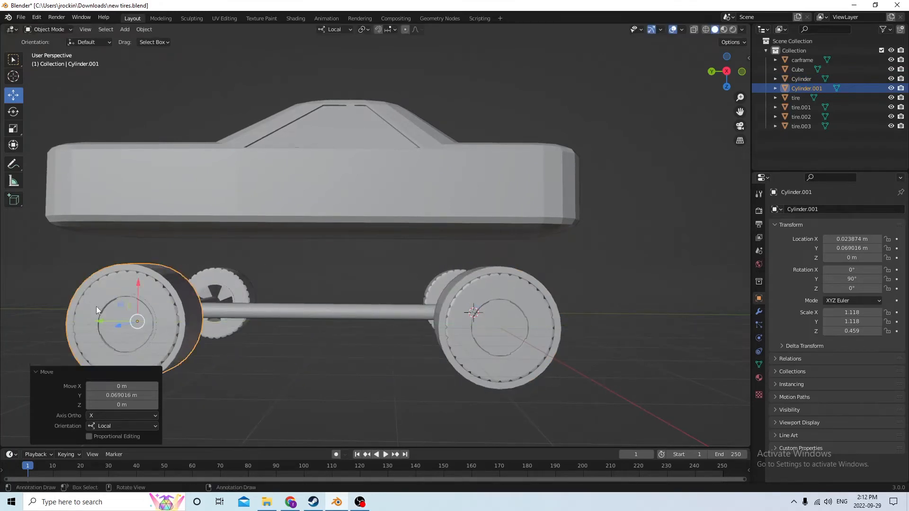
{"action": "middle_click_drag", "start_coordinate": [95, 306], "coordinate": [123, 298]}
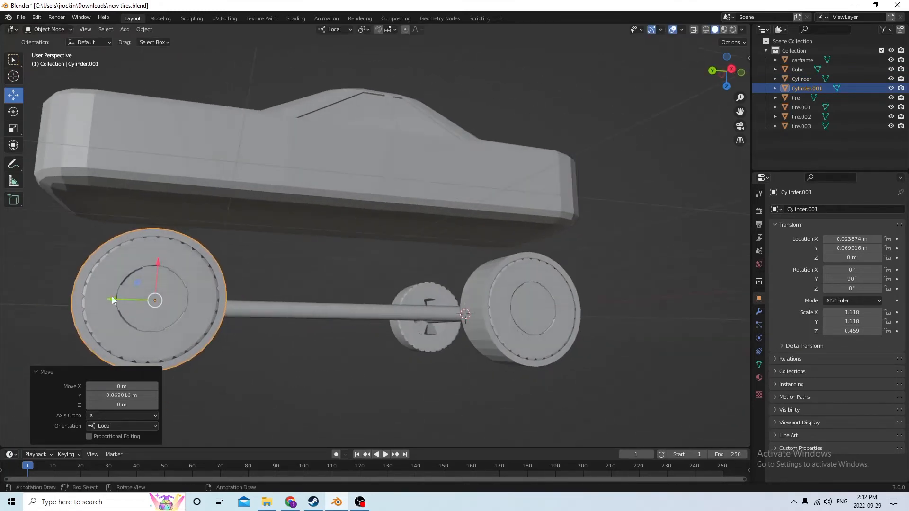
{"action": "left_click_drag", "start_coordinate": [111, 299], "coordinate": [115, 297]}
{"action": "middle_click_drag", "start_coordinate": [185, 300], "coordinate": [185, 329]}
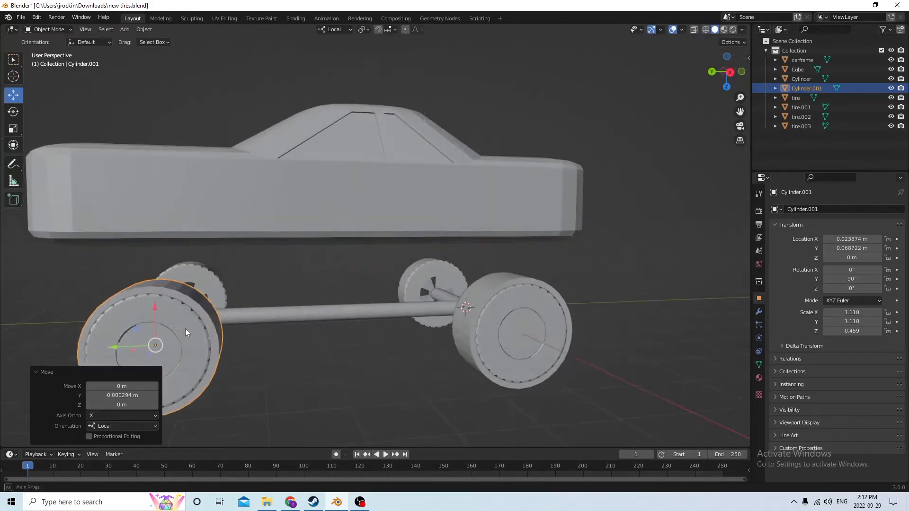
Select both cylinders and raise them about 0.019 m into the lower side of the car body.
{"action": "left_click", "coordinate": [492, 287], "text": "shift"}
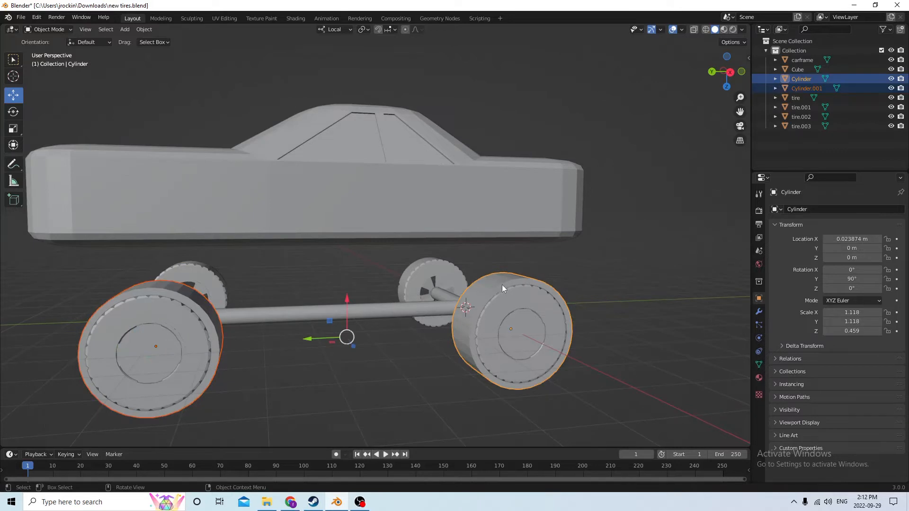
{"action": "middle_click_drag", "start_coordinate": [453, 207], "coordinate": [427, 288]}
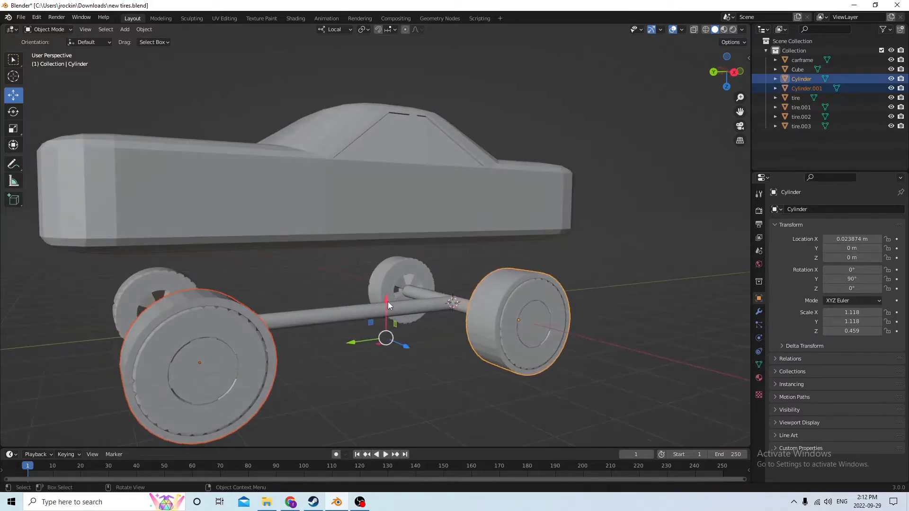
{"action": "left_click_drag", "start_coordinate": [388, 302], "coordinate": [397, 196]}
{"action": "middle_click_drag", "start_coordinate": [397, 196], "coordinate": [344, 218]}
{"action": "left_click", "coordinate": [303, 196], "text": "shift"}
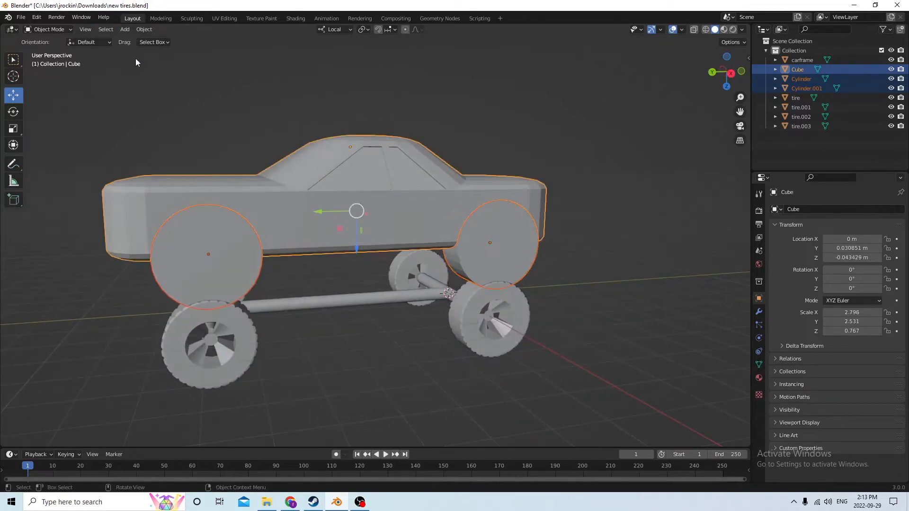
{"action": "left_click", "coordinate": [143, 30]}
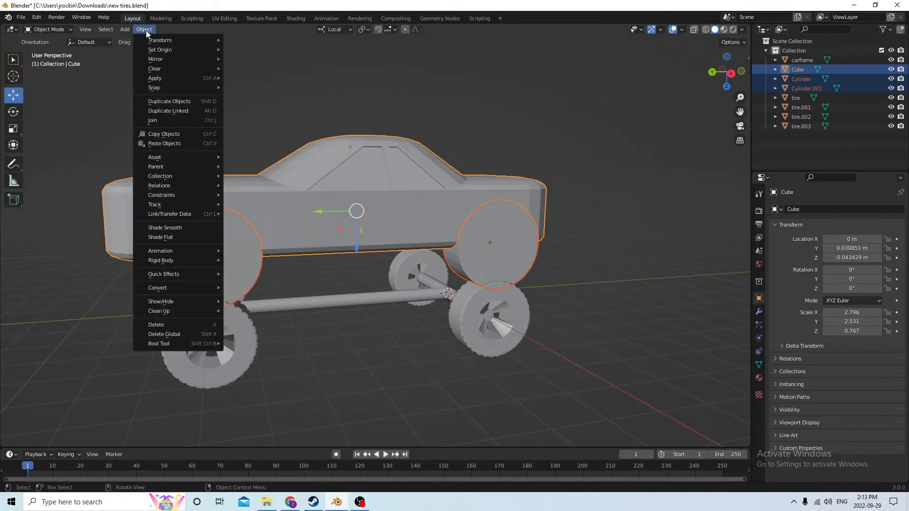
{"action": "left_click", "coordinate": [719, 227]}
{"action": "left_click", "coordinate": [221, 248]}
{"action": "left_click", "coordinate": [527, 267], "text": "shift"}
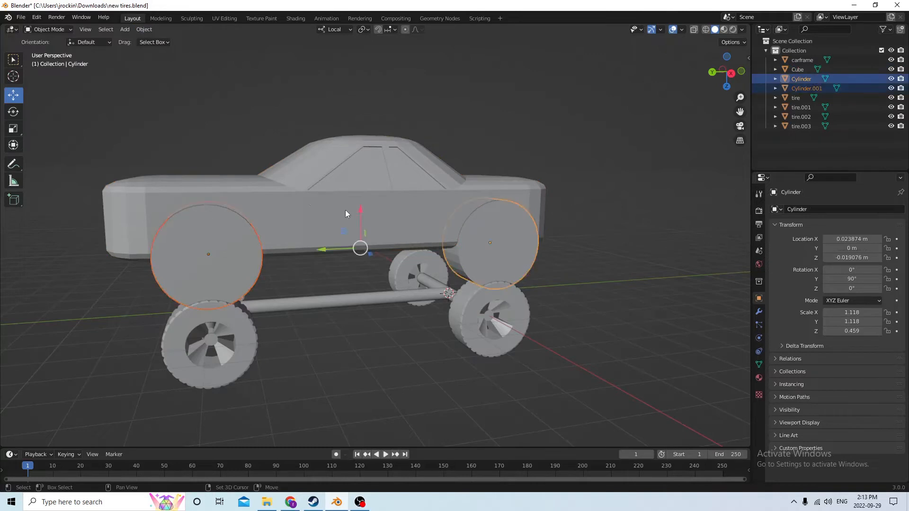
Select both cylinders with the car body as the active object and cut out the wheel wells using Bool Tool's Auto Boolean Difference.
{"action": "left_click", "coordinate": [195, 247]}
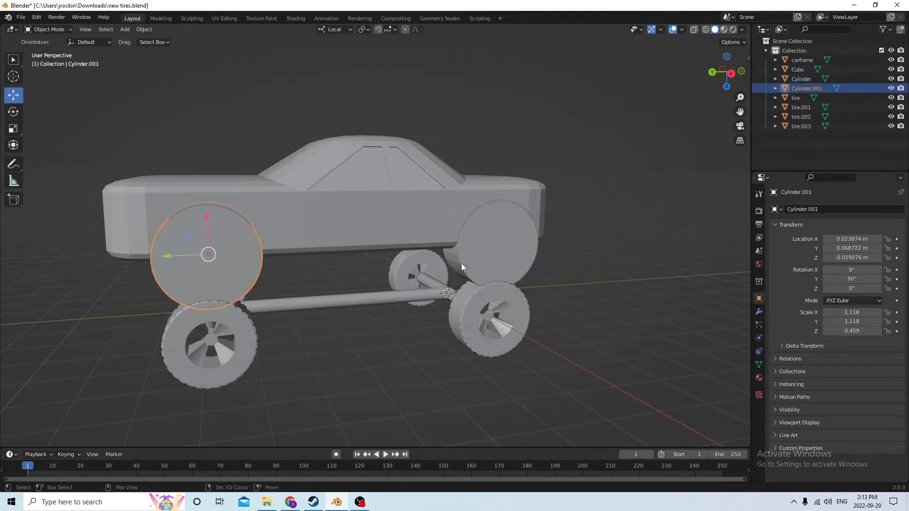
{"action": "left_click", "coordinate": [489, 245], "text": "shift"}
{"action": "left_click", "coordinate": [284, 195], "text": "shift"}
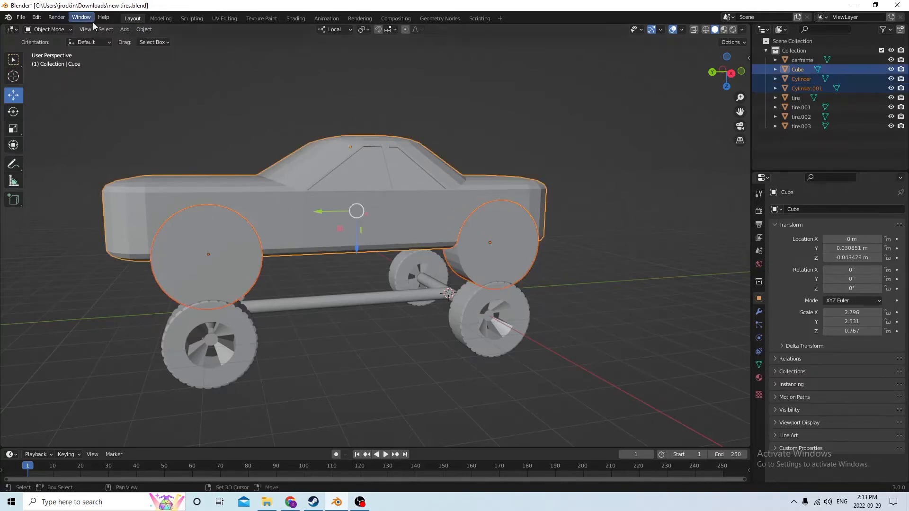
{"action": "left_click", "coordinate": [141, 27]}
{"action": "mouse_move", "coordinate": [158, 345]}
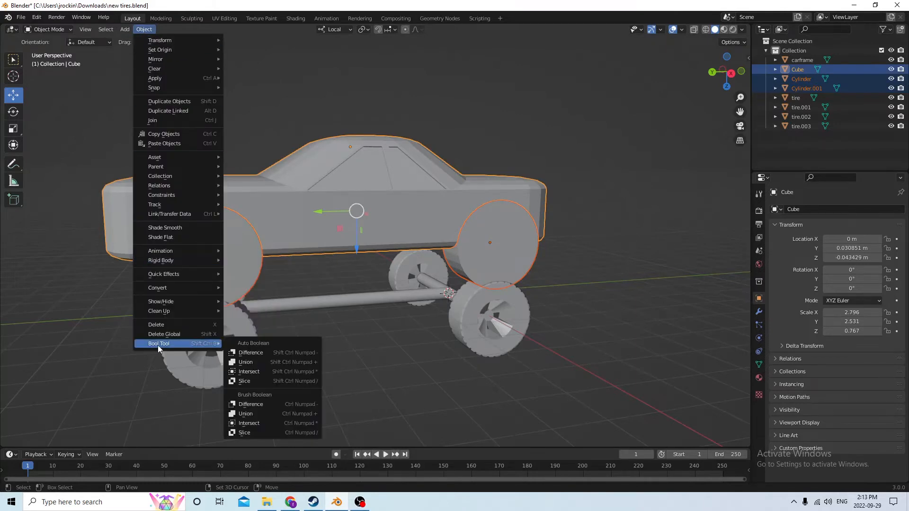
{"action": "left_click", "coordinate": [248, 352]}
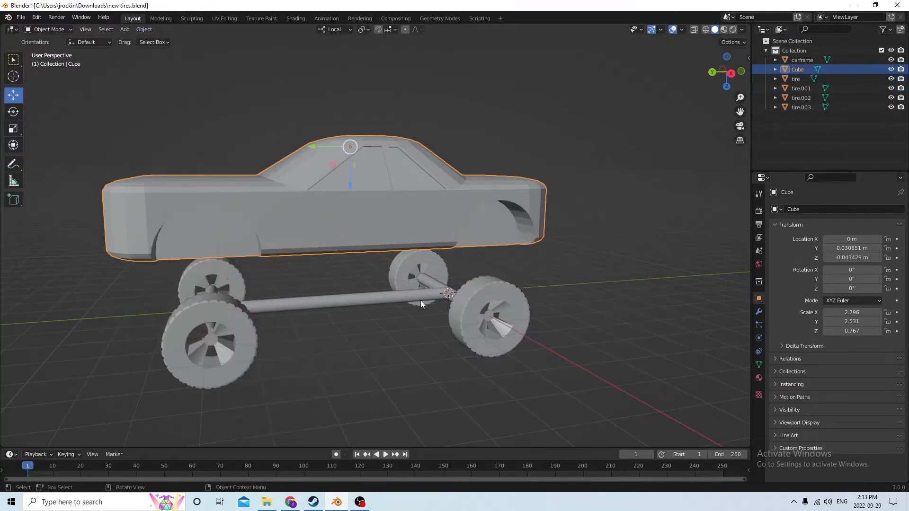
Lower the car body about 0.0185 m along local Z so the wheel wells fit over the tires.
{"action": "middle_click_drag", "start_coordinate": [420, 300], "coordinate": [152, 237]}
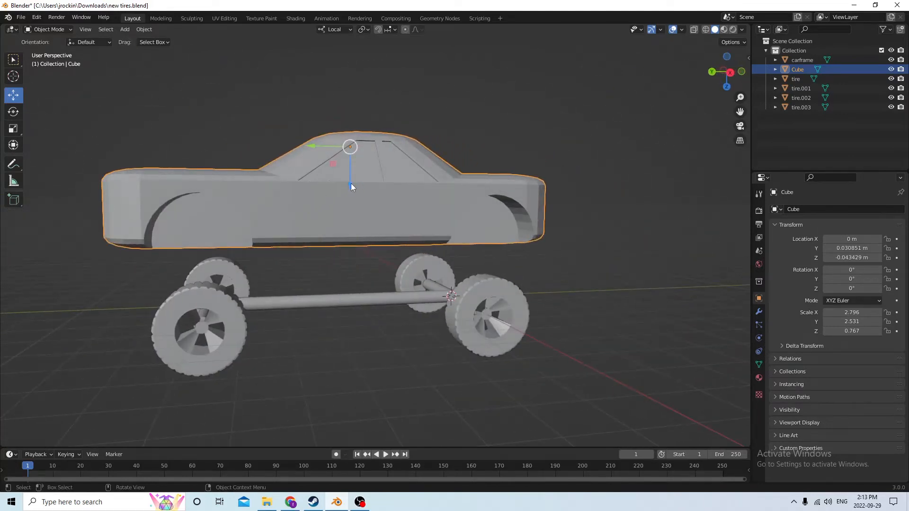
{"action": "left_click_drag", "start_coordinate": [350, 183], "coordinate": [359, 245]}
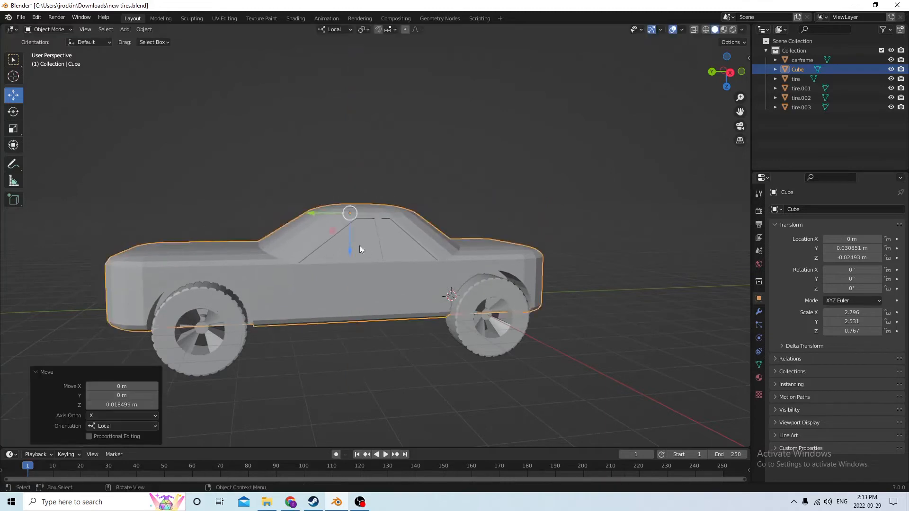
{"action": "middle_click_drag", "start_coordinate": [360, 246], "coordinate": [361, 275]}
{"action": "scroll", "coordinate": [348, 257], "scroll_direction": "up", "scroll_amount": 2}
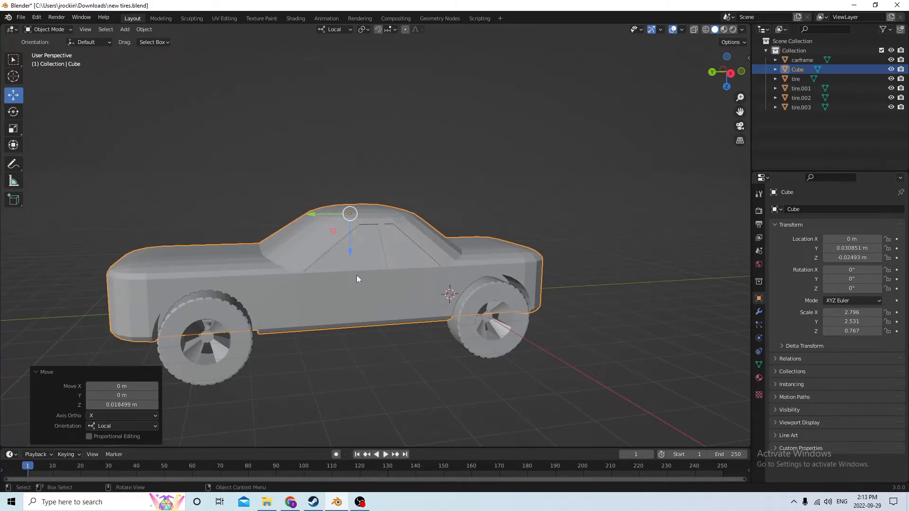
Mirror the car body across its X axis with a Mirror modifier and apply the modifier.
{"action": "middle_click_drag", "start_coordinate": [357, 278], "coordinate": [398, 285]}
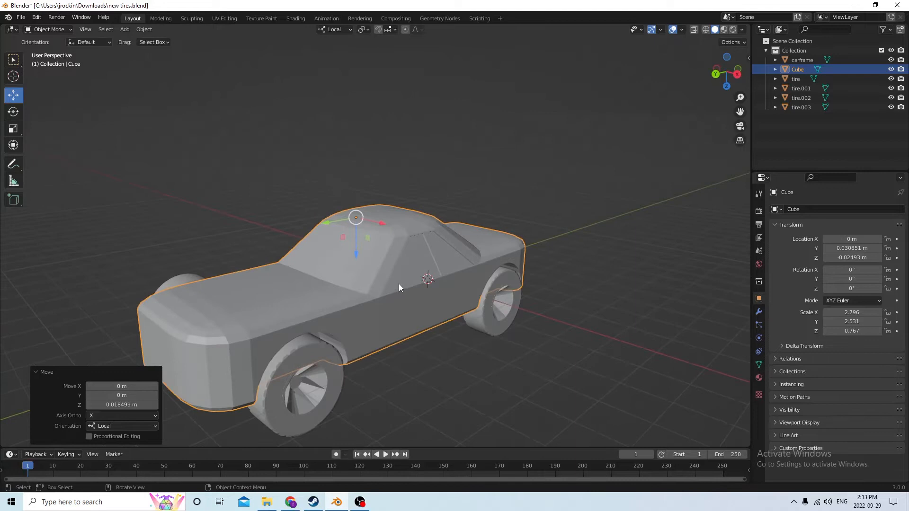
{"action": "left_click", "coordinate": [377, 241]}
{"action": "left_click", "coordinate": [391, 225]}
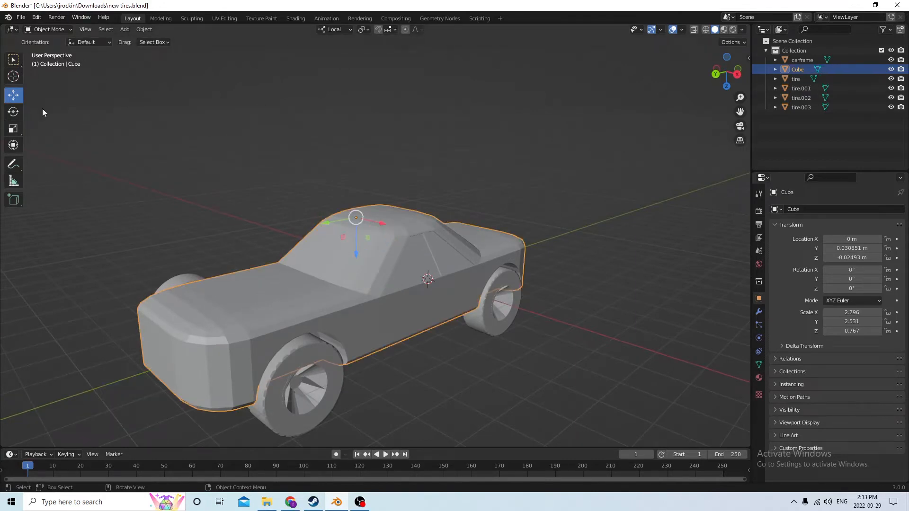
{"action": "key", "text": "Tab"}
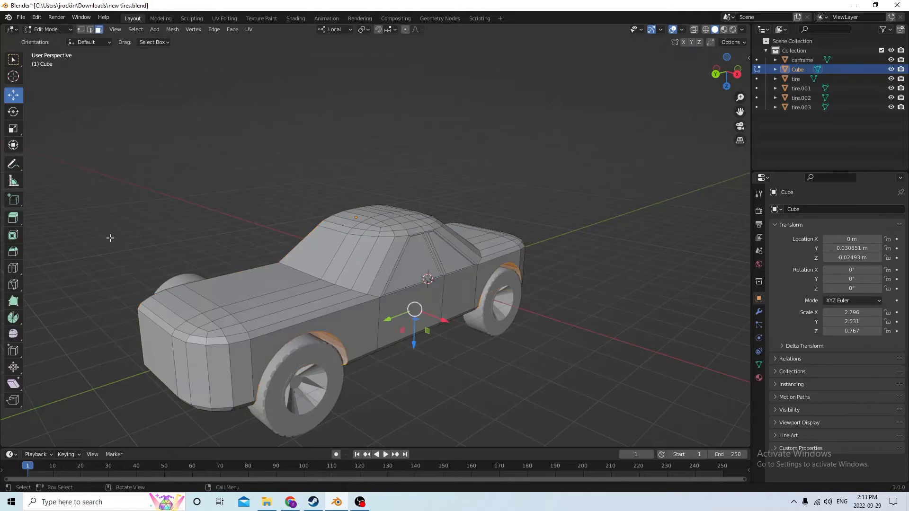
{"action": "key", "text": "Tab"}
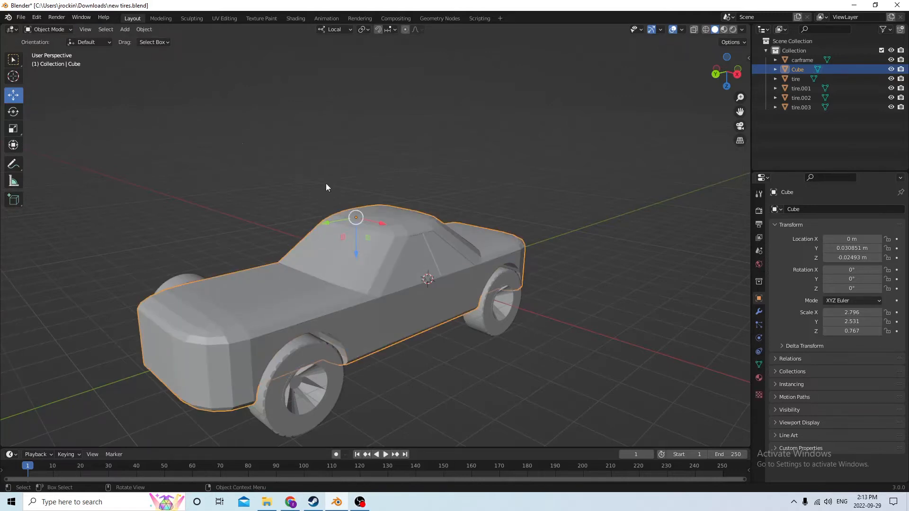
{"action": "left_click", "coordinate": [758, 311]}
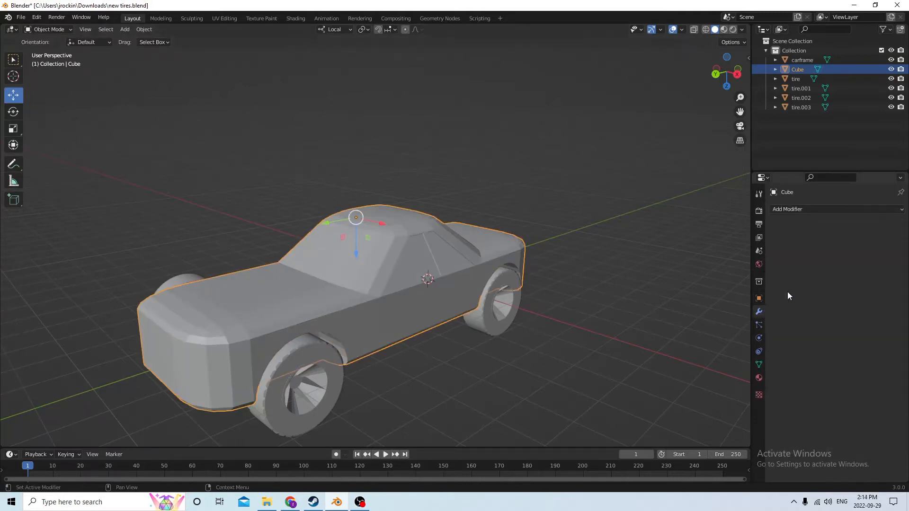
{"action": "left_click", "coordinate": [847, 208]}
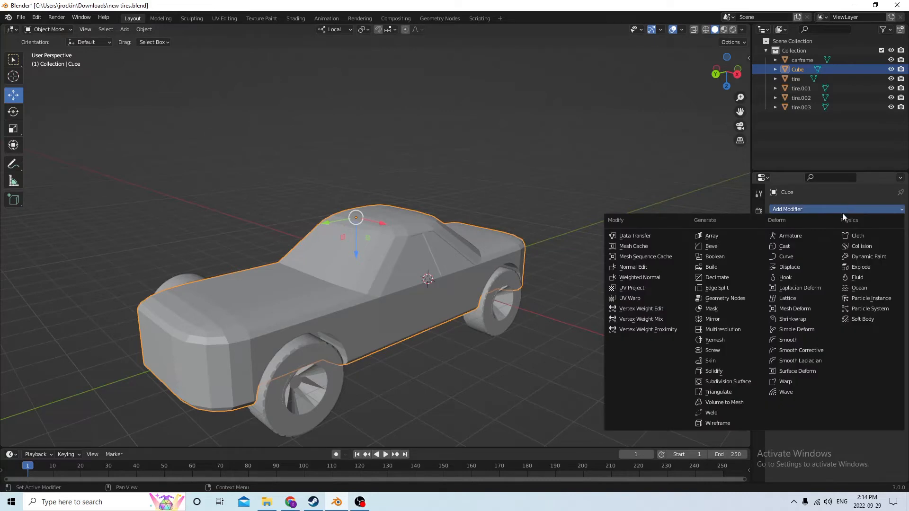
{"action": "left_click", "coordinate": [724, 320]}
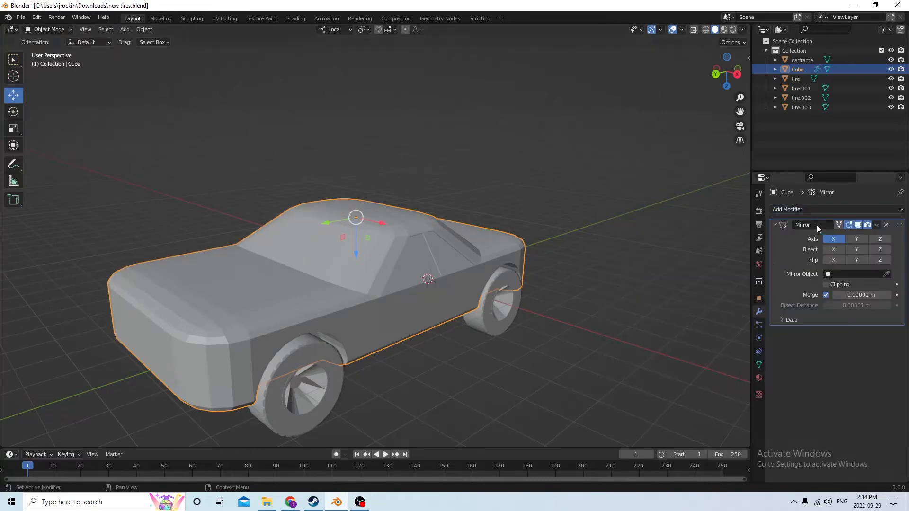
{"action": "left_click", "coordinate": [876, 225]}
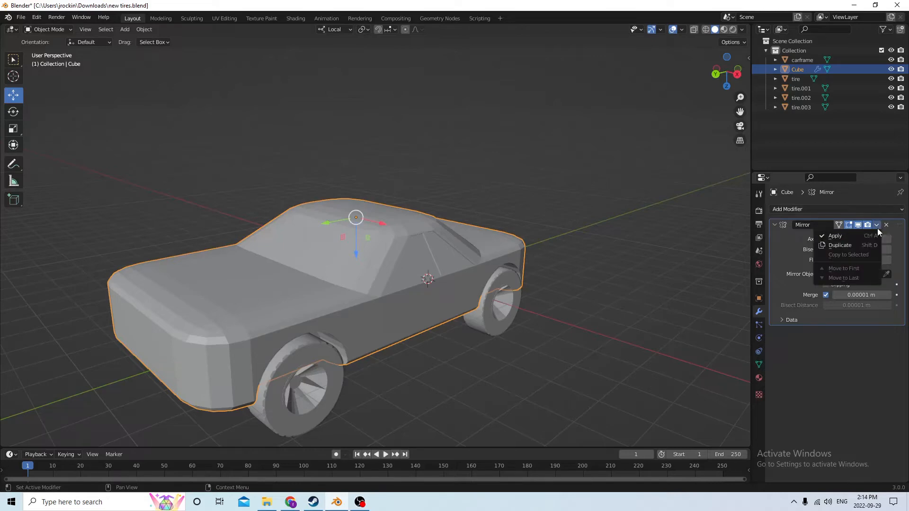
{"action": "left_click", "coordinate": [848, 236]}
Select the lengthwise centre seam edges running over and under the car body and dissolve them, then return to Object Mode.
{"action": "middle_click_drag", "start_coordinate": [543, 269], "coordinate": [374, 143]}
{"action": "key", "text": "Tab"}
{"action": "left_click", "coordinate": [647, 235]}
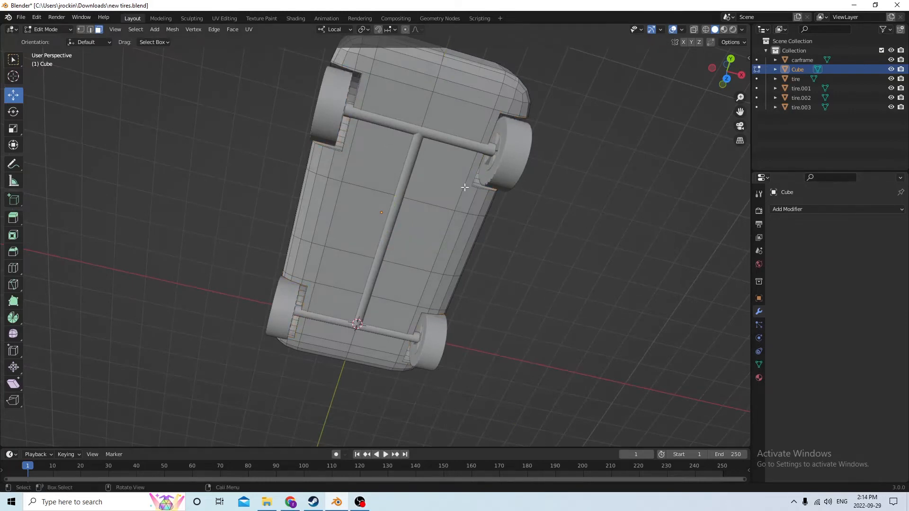
{"action": "middle_click_drag", "start_coordinate": [465, 187], "coordinate": [477, 223]}
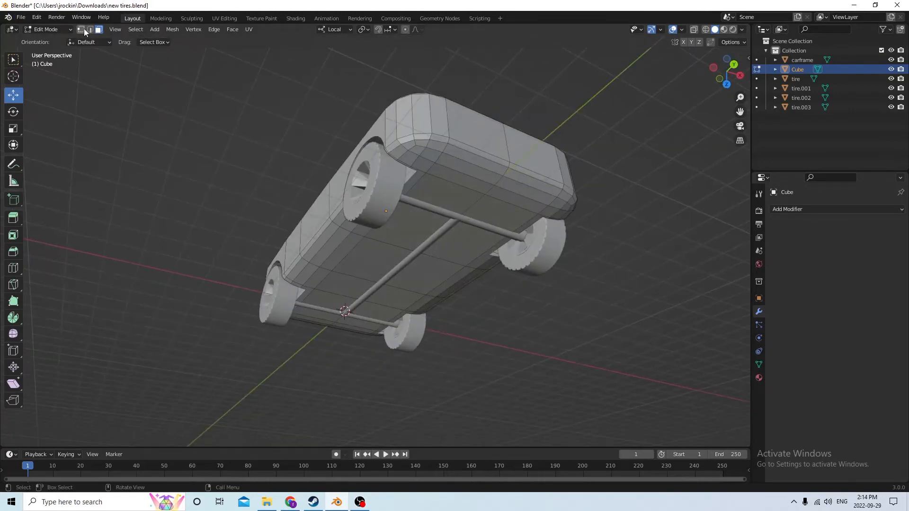
{"action": "middle_click_drag", "start_coordinate": [469, 199], "coordinate": [427, 295]}
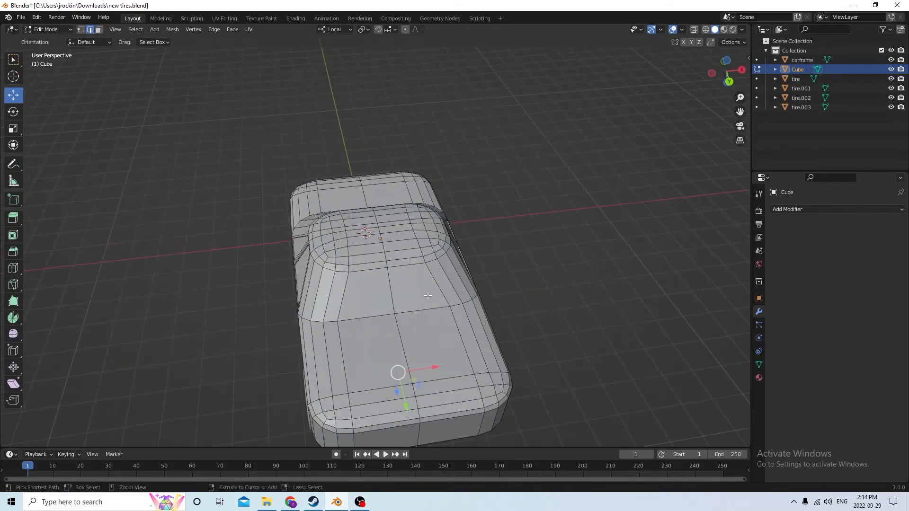
{"action": "left_click", "coordinate": [389, 280], "text": "ctrl"}
{"action": "middle_click_drag", "start_coordinate": [388, 280], "coordinate": [563, 240]}
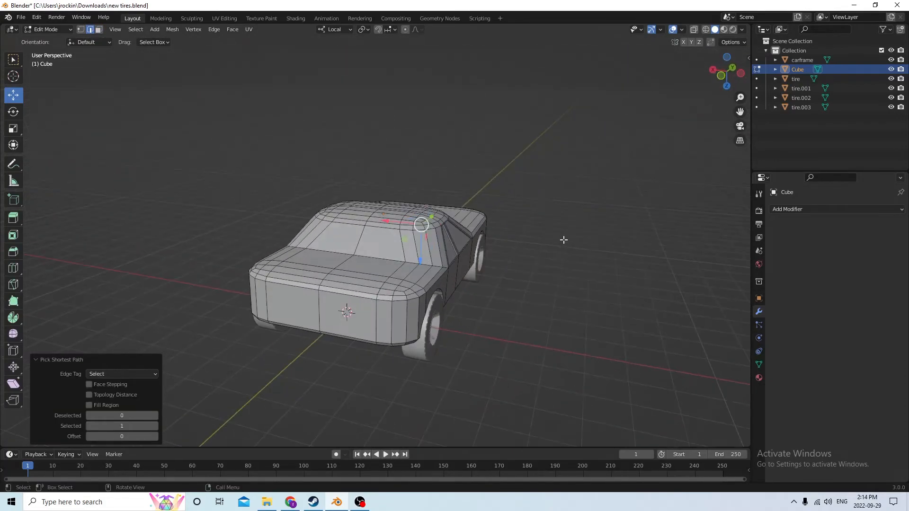
{"action": "left_click", "coordinate": [319, 303], "text": "ctrl"}
{"action": "middle_click_drag", "start_coordinate": [319, 303], "coordinate": [379, 290]}
{"action": "key", "text": "x"}
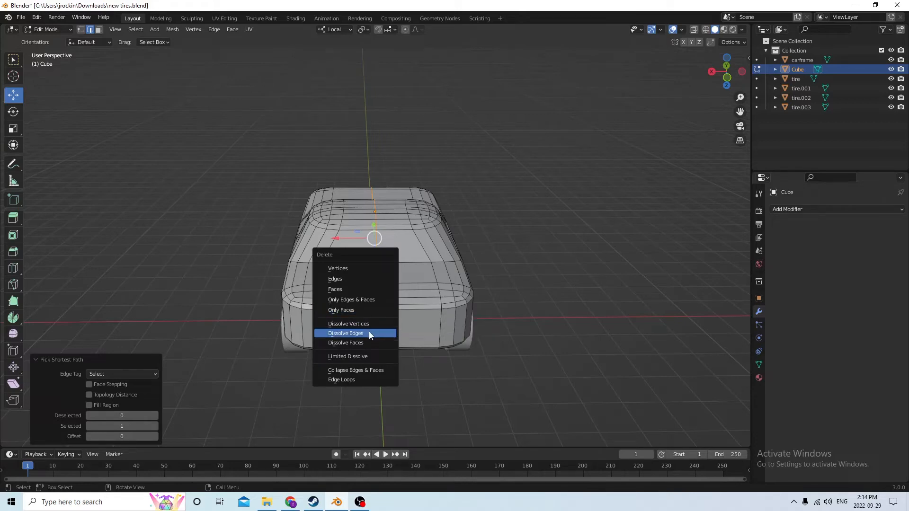
{"action": "left_click", "coordinate": [369, 334]}
{"action": "middle_click_drag", "start_coordinate": [378, 308], "coordinate": [490, 267]}
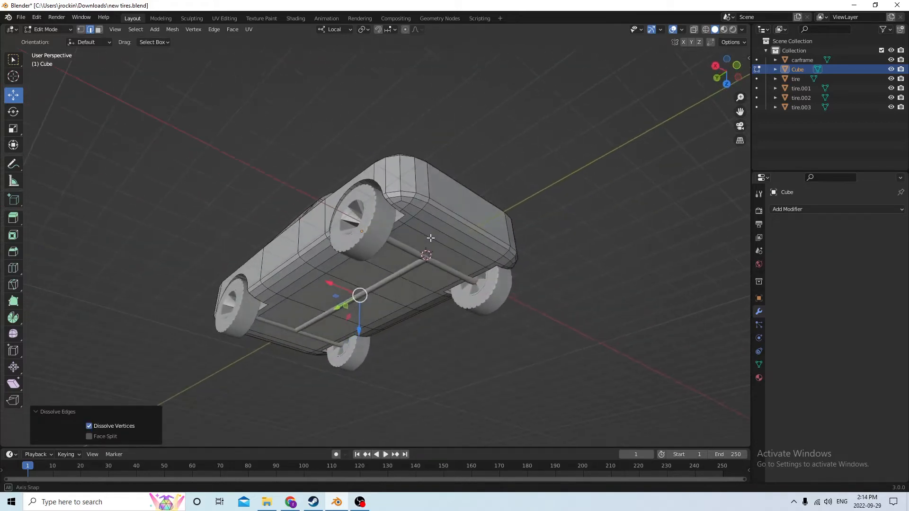
{"action": "scroll", "coordinate": [511, 265], "scroll_direction": "up", "scroll_amount": 3}
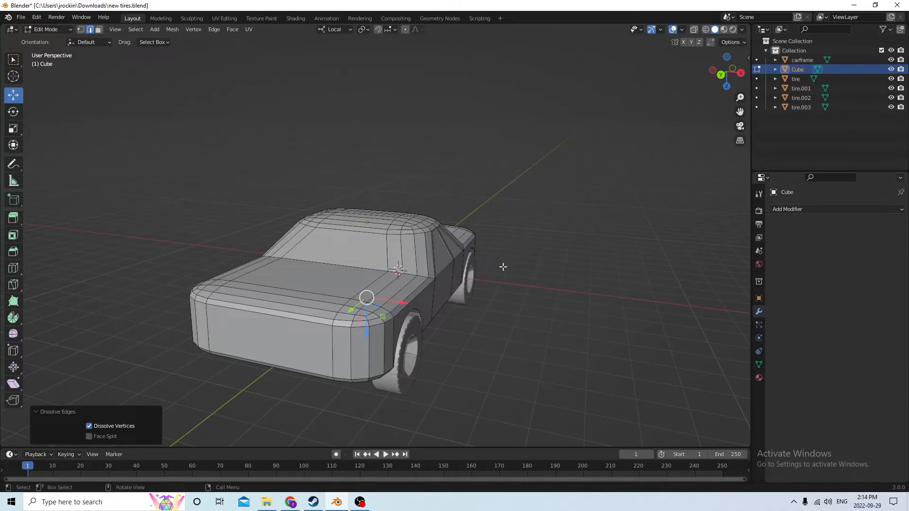
{"action": "key", "text": "Tab"}
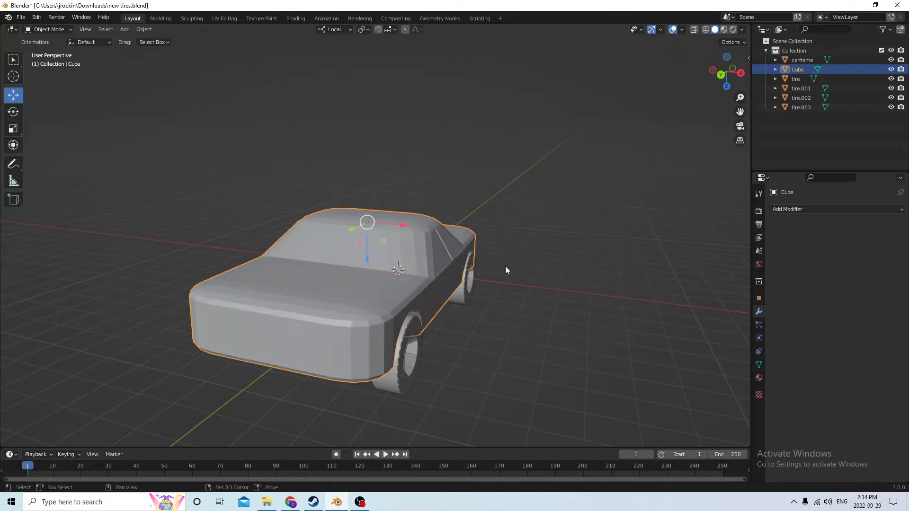
Add a cube and move it about 0.0985 m along local Y to the front end of the car.
{"action": "key", "text": "shift+a"}
{"action": "mouse_move", "coordinate": [505, 266]}
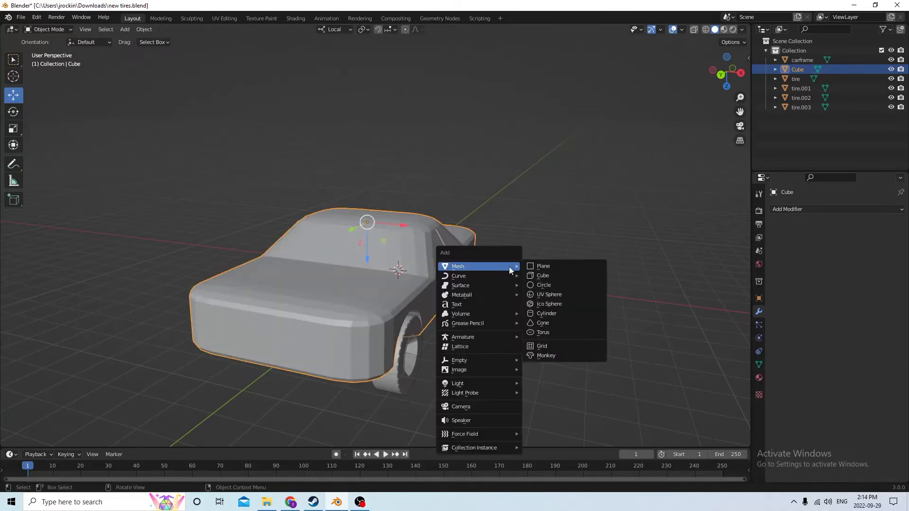
{"action": "left_click", "coordinate": [539, 278]}
{"action": "middle_click_drag", "start_coordinate": [539, 277], "coordinate": [444, 276]}
{"action": "left_click_drag", "start_coordinate": [403, 277], "coordinate": [124, 291]}
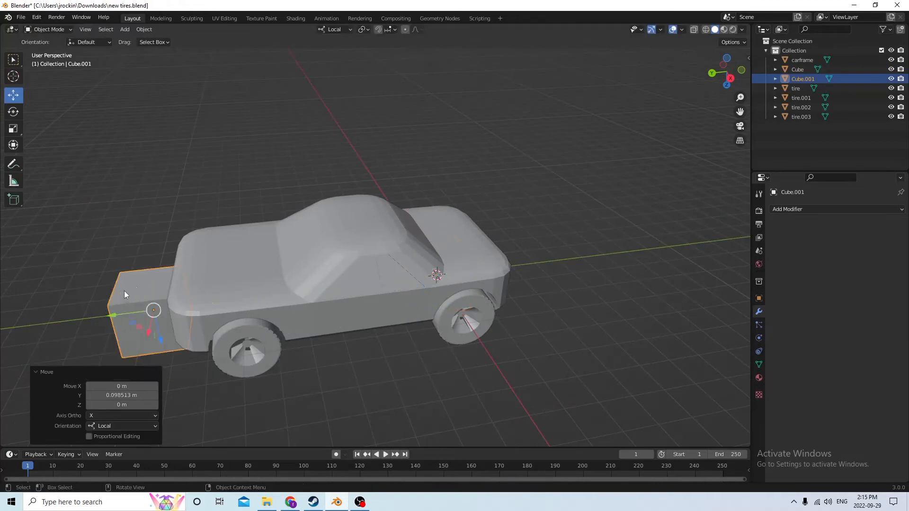
Bevel the cube's four edges running along Y by about 0.0048 m with 4 segments.
{"action": "middle_click_drag", "start_coordinate": [124, 290], "coordinate": [429, 282]}
{"action": "key", "text": "Tab"}
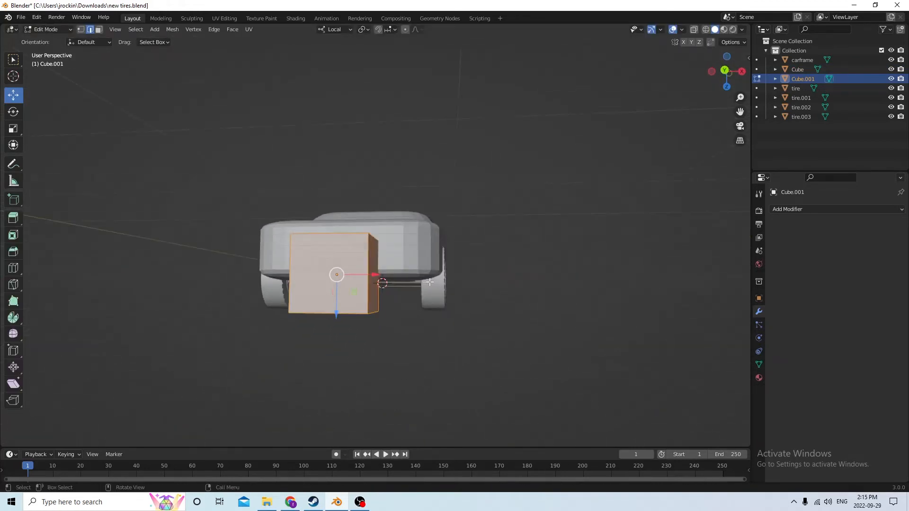
{"action": "left_click", "coordinate": [99, 30]}
{"action": "left_click", "coordinate": [90, 29]}
{"action": "middle_click_drag", "start_coordinate": [287, 78], "coordinate": [297, 275]}
{"action": "left_click", "coordinate": [268, 346]}
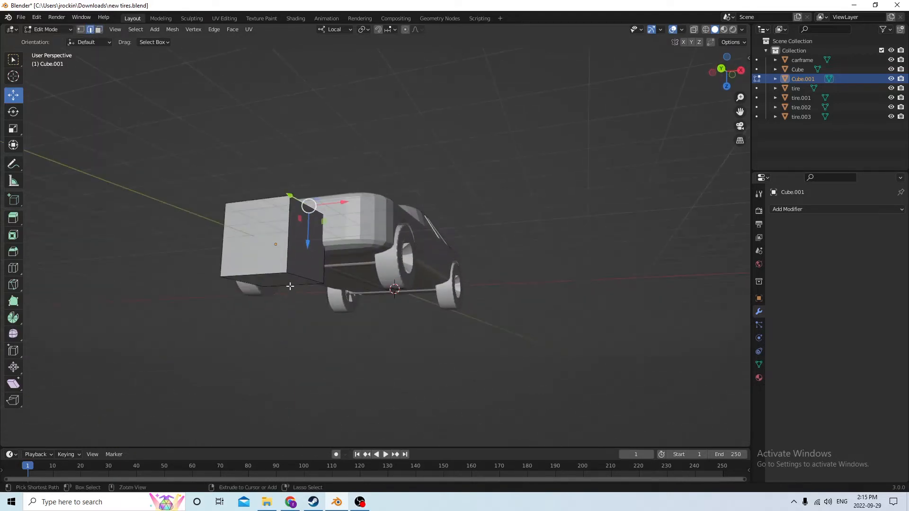
{"action": "left_click", "coordinate": [296, 274], "text": "ctrl"}
{"action": "middle_click_drag", "start_coordinate": [361, 278], "coordinate": [372, 282]}
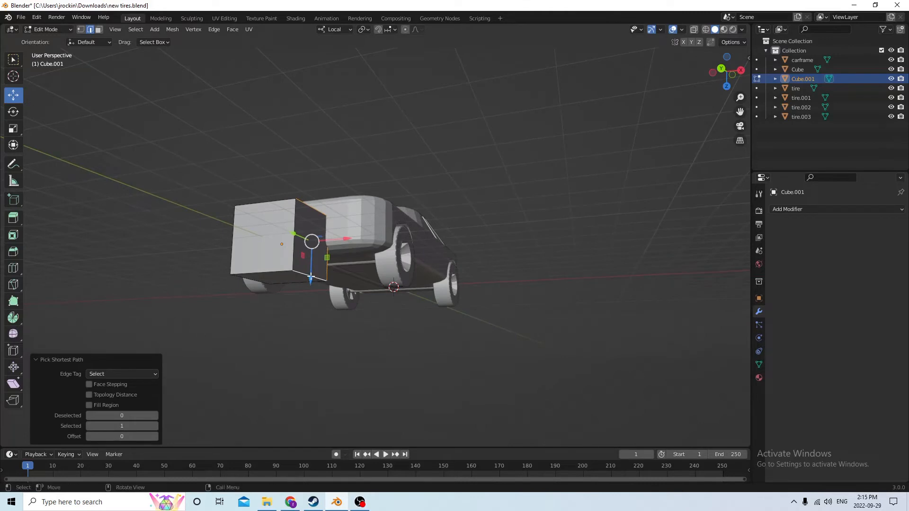
{"action": "middle_click_drag", "start_coordinate": [303, 273], "coordinate": [458, 293]}
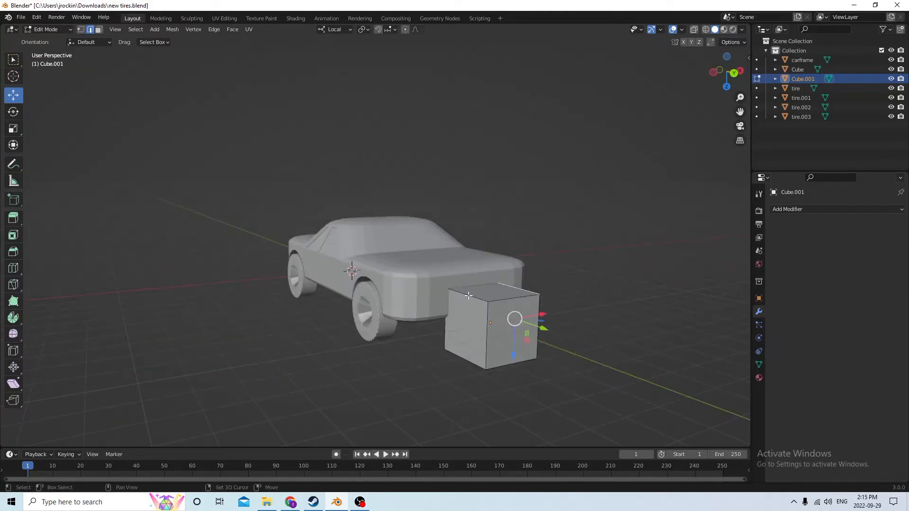
{"action": "left_click", "coordinate": [468, 296], "text": "shift"}
{"action": "left_click", "coordinate": [462, 356], "text": "shift"}
{"action": "middle_click_drag", "start_coordinate": [462, 356], "coordinate": [549, 344]}
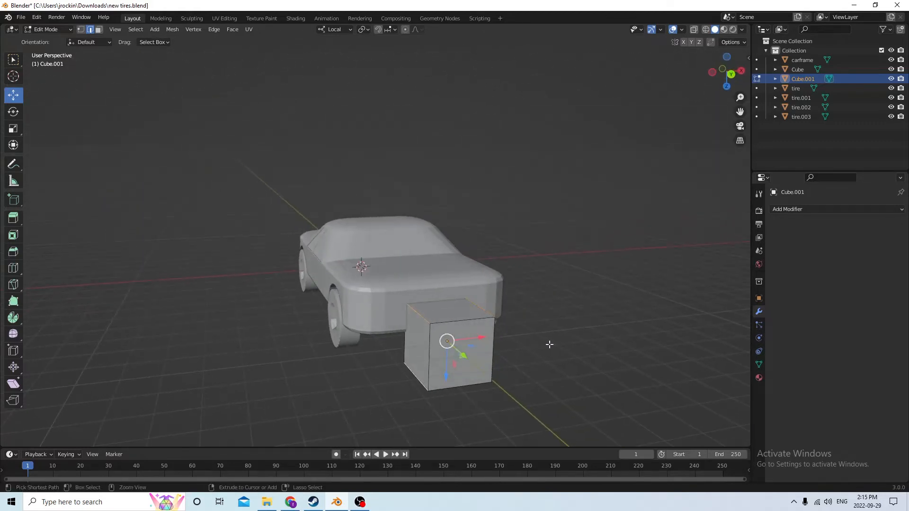
{"action": "key", "text": "ctrl+b"}
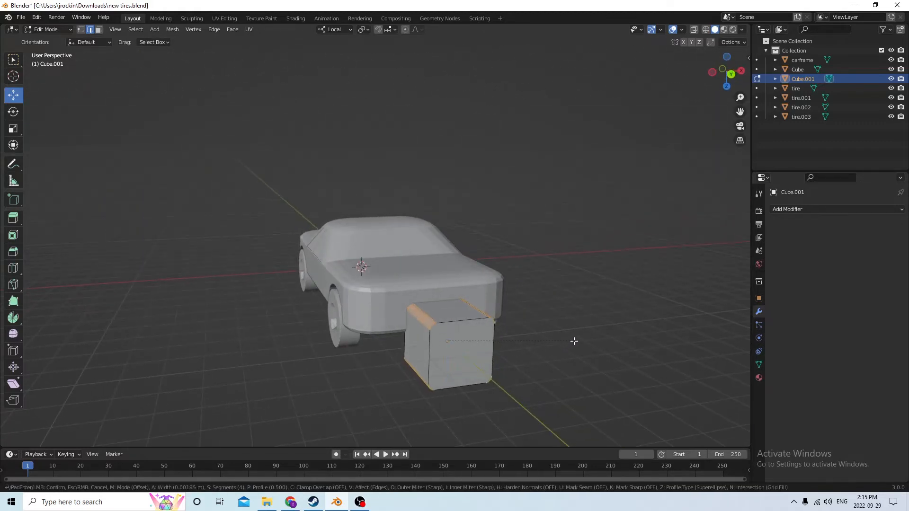
{"action": "left_click", "coordinate": [580, 340]}
{"action": "middle_click_drag", "start_coordinate": [582, 339], "coordinate": [542, 302]}
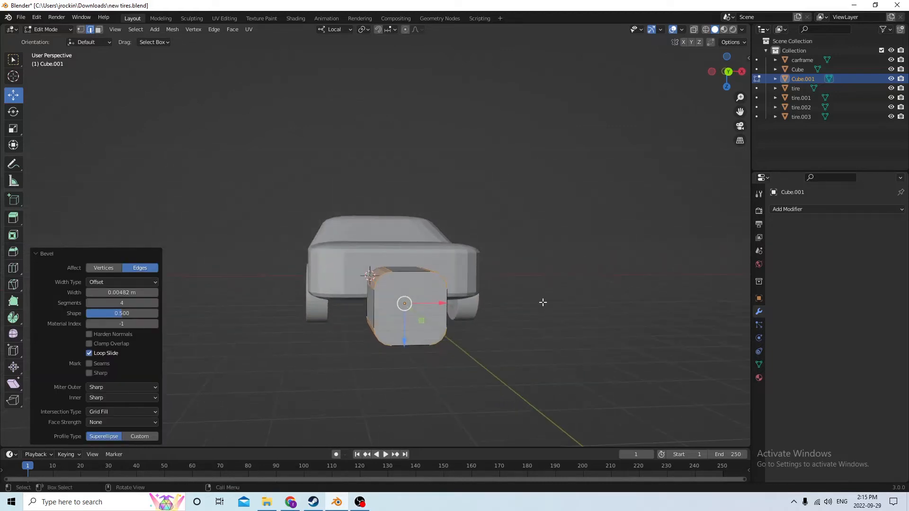
{"action": "key", "text": "Tab"}
Stretch the cube along X to nearly the car's width and scale it to about 0.401 on Z and 0.264 on Y.
{"action": "left_click", "coordinate": [13, 128]}
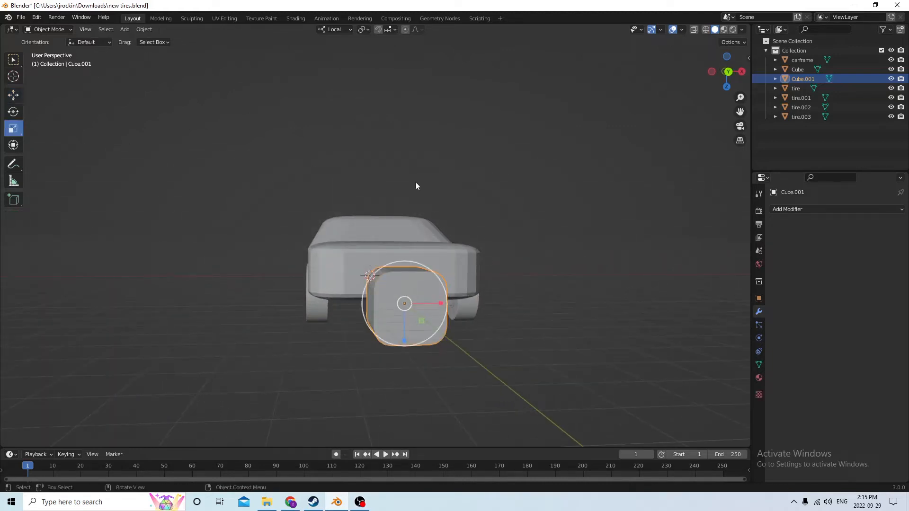
{"action": "middle_click_drag", "start_coordinate": [415, 182], "coordinate": [487, 189]}
{"action": "left_click_drag", "start_coordinate": [462, 308], "coordinate": [504, 298]}
{"action": "left_click_drag", "start_coordinate": [424, 339], "coordinate": [426, 319]}
{"action": "middle_click_drag", "start_coordinate": [407, 300], "coordinate": [481, 323]}
{"action": "key", "text": "s"}
{"action": "key", "text": "y"}
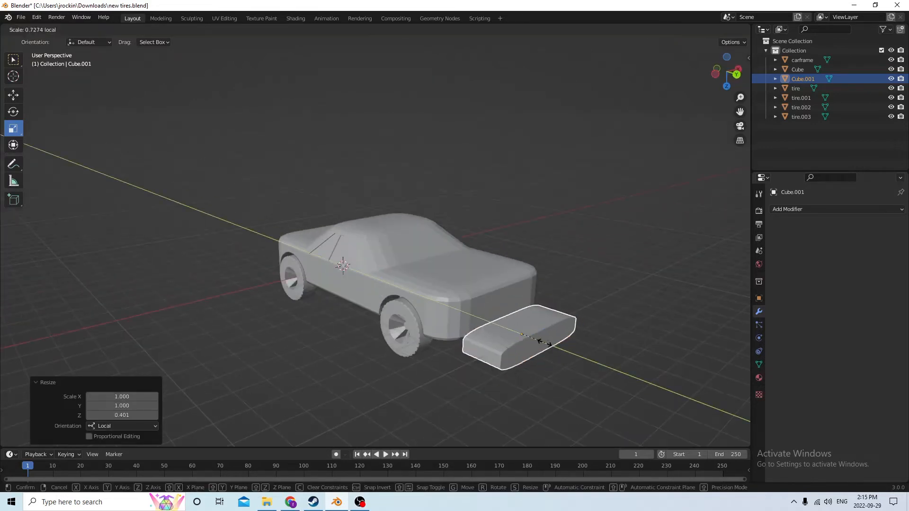
{"action": "left_click", "coordinate": [527, 332]}
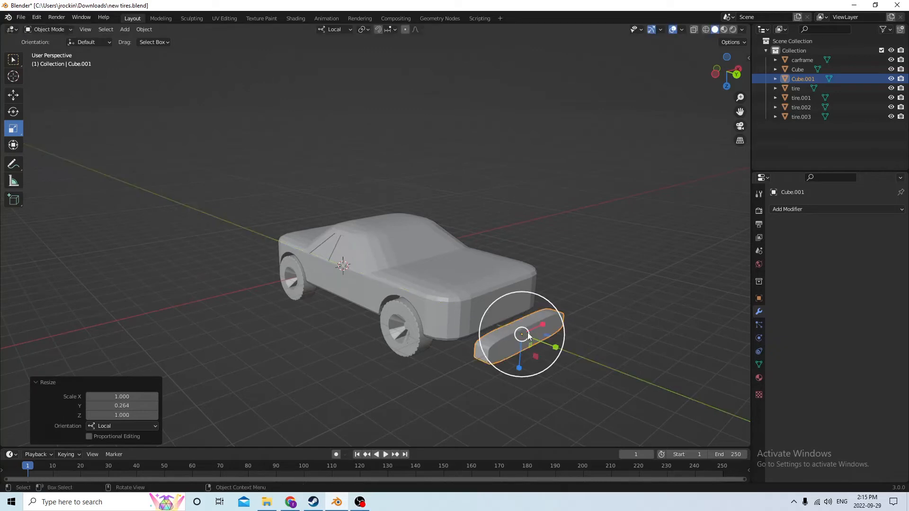
Raise the flattened block about 0.0085 m along local Z and push it about 0.011 m along local Y into the car's front.
{"action": "middle_click_drag", "start_coordinate": [528, 332], "coordinate": [436, 287]}
{"action": "left_click", "coordinate": [14, 94]}
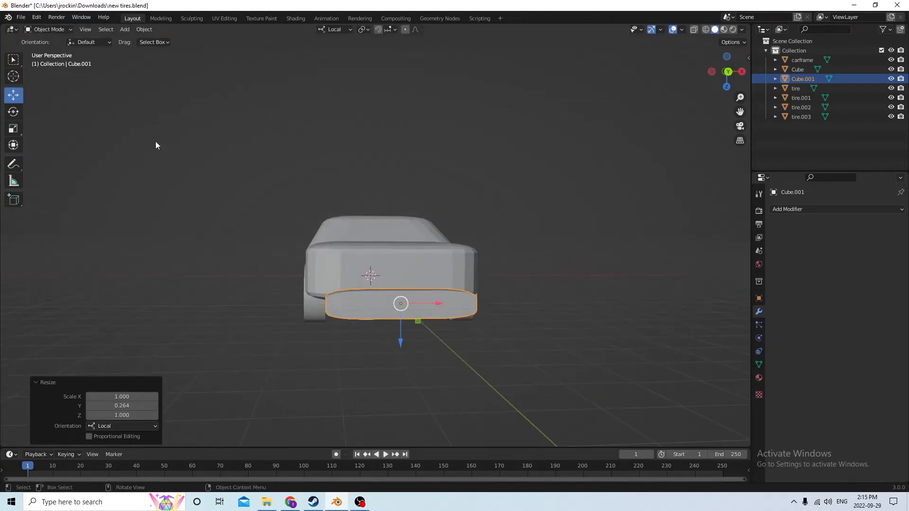
{"action": "middle_click_drag", "start_coordinate": [155, 141], "coordinate": [229, 158]}
{"action": "left_click_drag", "start_coordinate": [503, 347], "coordinate": [497, 326]}
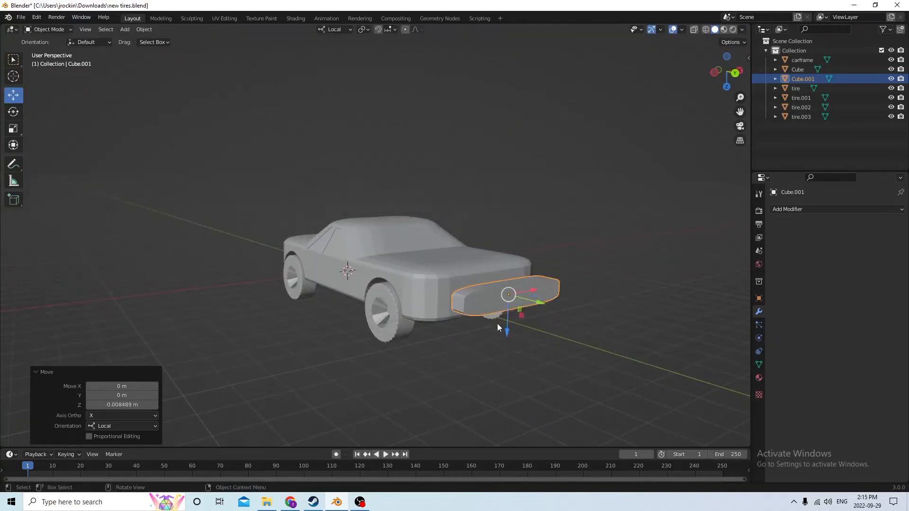
{"action": "left_click_drag", "start_coordinate": [544, 304], "coordinate": [516, 292]}
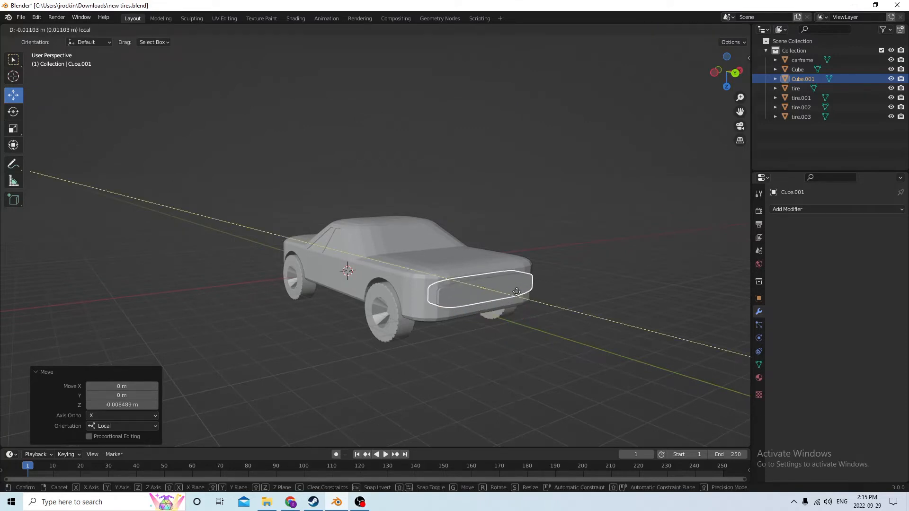
Narrow the block in the car's front to about 0.721 of its width along X.
{"action": "scroll", "coordinate": [504, 291], "scroll_direction": "up", "scroll_amount": 4}
{"action": "middle_click_drag", "start_coordinate": [504, 291], "coordinate": [461, 281]}
{"action": "scroll", "coordinate": [476, 280], "scroll_direction": "down", "scroll_amount": 2}
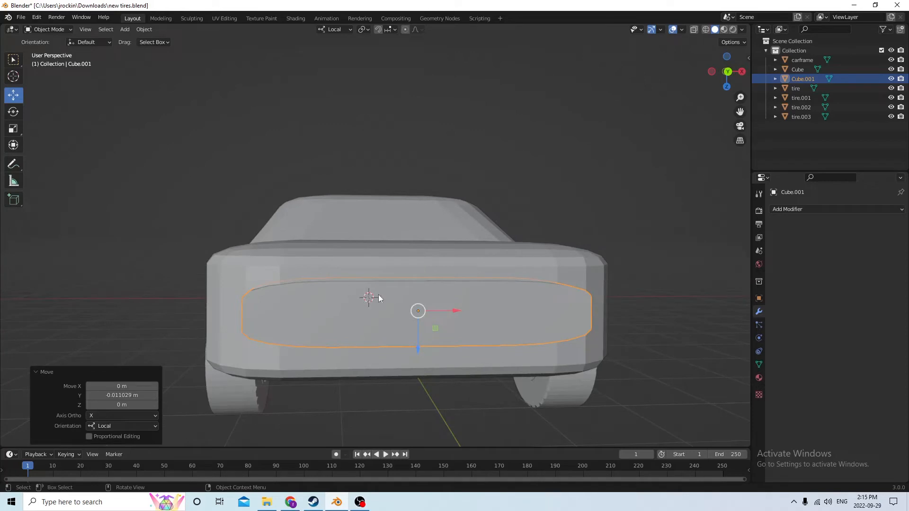
{"action": "left_click", "coordinate": [14, 132]}
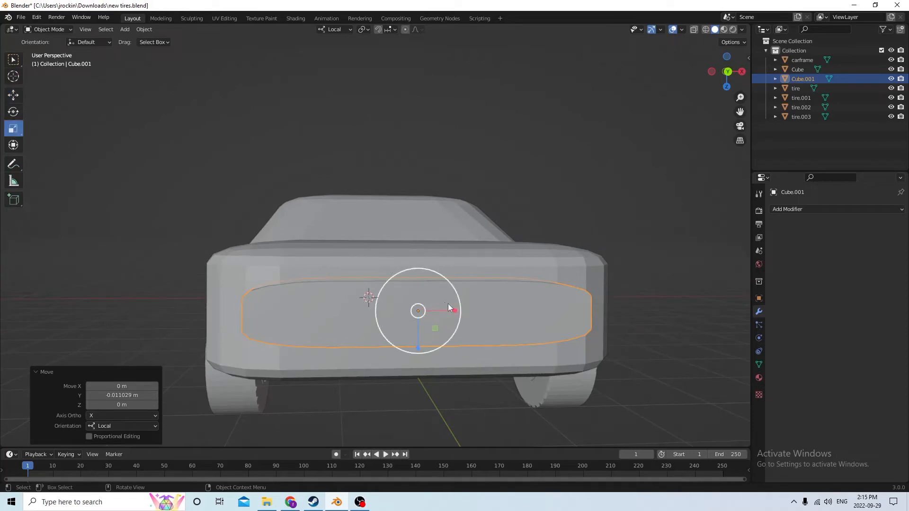
{"action": "left_click_drag", "start_coordinate": [452, 309], "coordinate": [443, 310]}
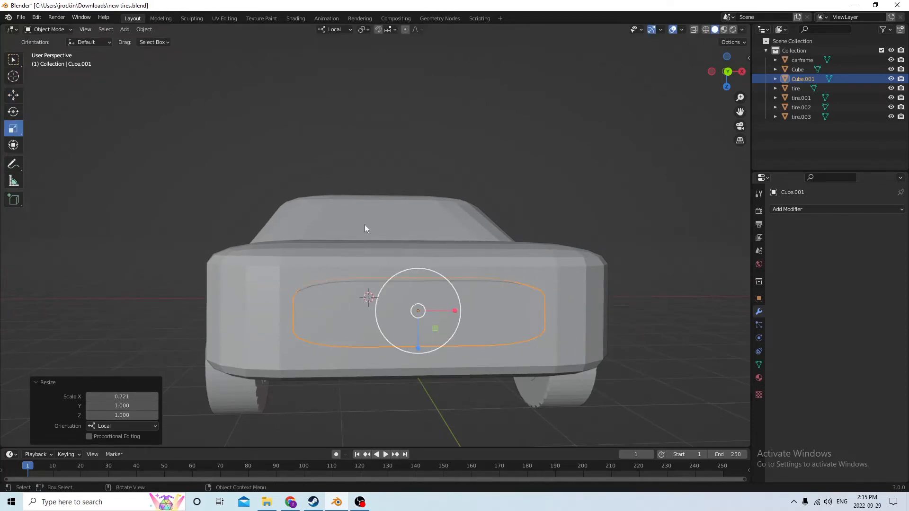
{"action": "left_click", "coordinate": [13, 96]}
{"action": "middle_click_drag", "start_coordinate": [331, 245], "coordinate": [538, 315]}
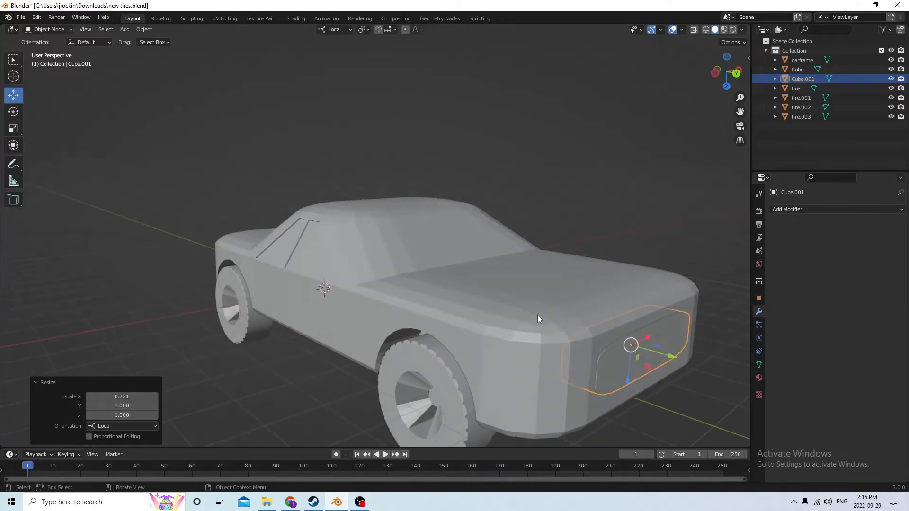
Nudge the grille block in the car's front about 0.0015 m along local Z.
{"action": "left_click_drag", "start_coordinate": [627, 384], "coordinate": [627, 384]}
{"action": "middle_click_drag", "start_coordinate": [627, 383], "coordinate": [580, 354]}
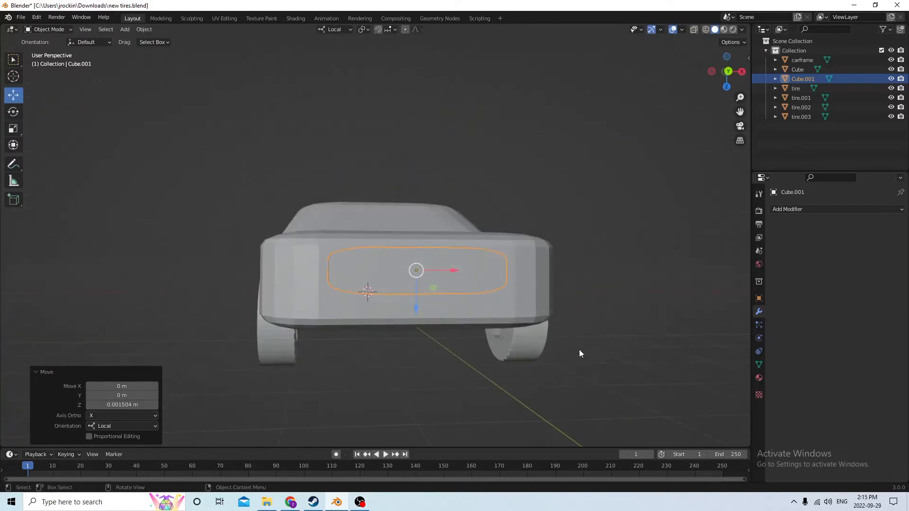
Add a horizontal loop cut to the car body's front just below the grille block, slid to a factor of about -0.453.
{"action": "left_click", "coordinate": [491, 319]}
{"action": "key", "text": "Tab"}
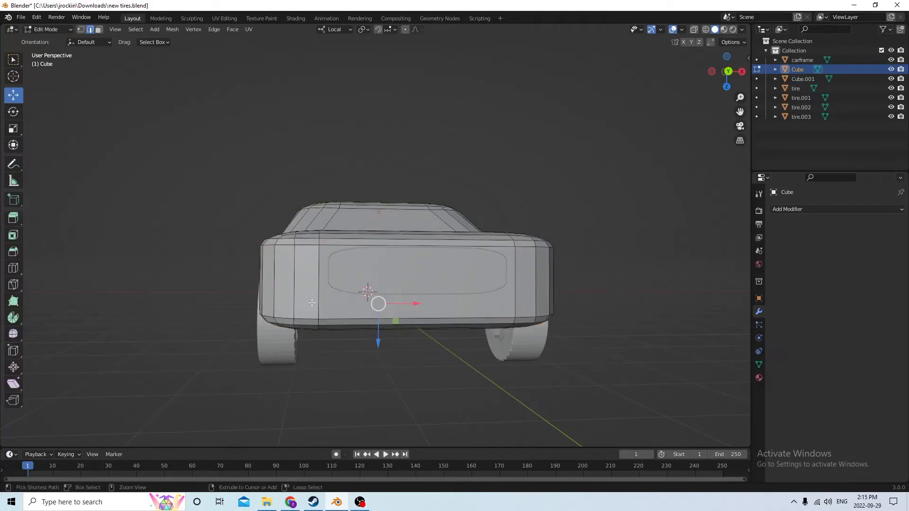
{"action": "key", "text": "ctrl+r"}
{"action": "left_click", "coordinate": [318, 302]}
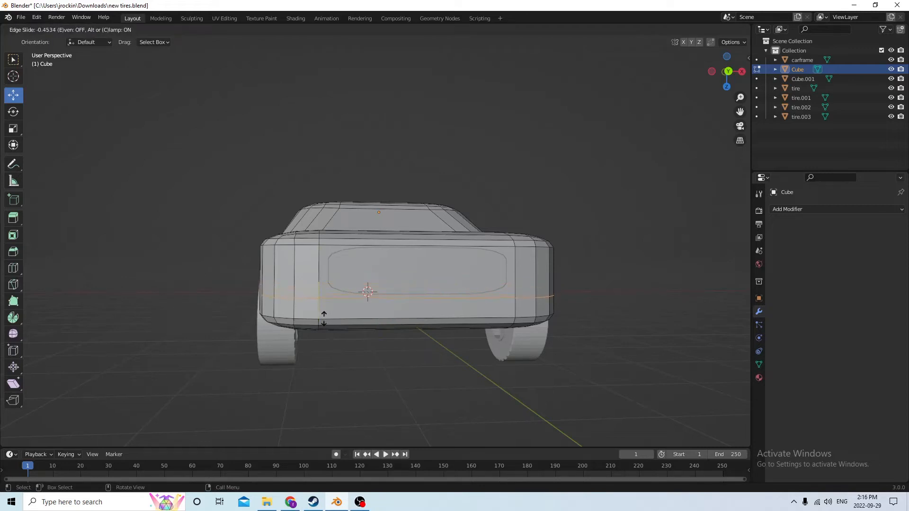
{"action": "left_click", "coordinate": [324, 318]}
Add a horizontal loop cut low across the car body's rear, slid to a factor of about 0.283, and return to Object Mode.
{"action": "middle_click_drag", "start_coordinate": [594, 248], "coordinate": [372, 267]}
{"action": "key", "text": "ctrl+r"}
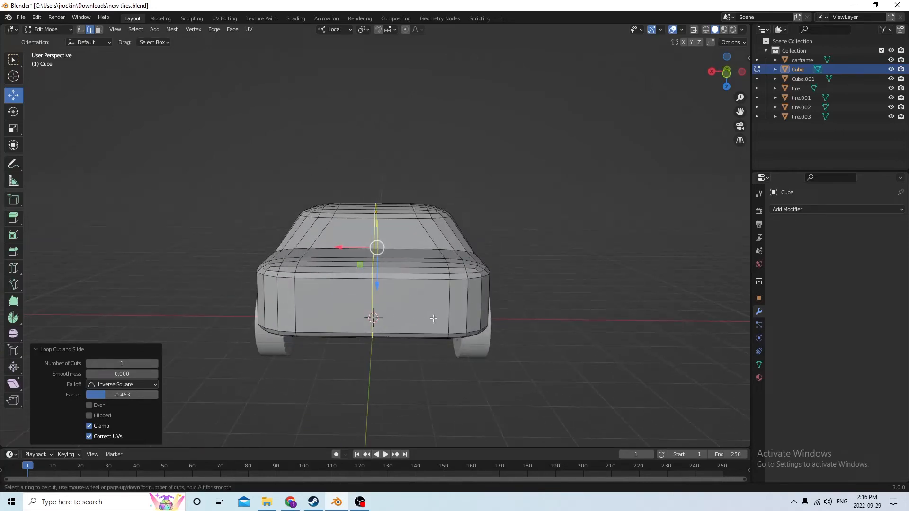
{"action": "left_click", "coordinate": [467, 316]}
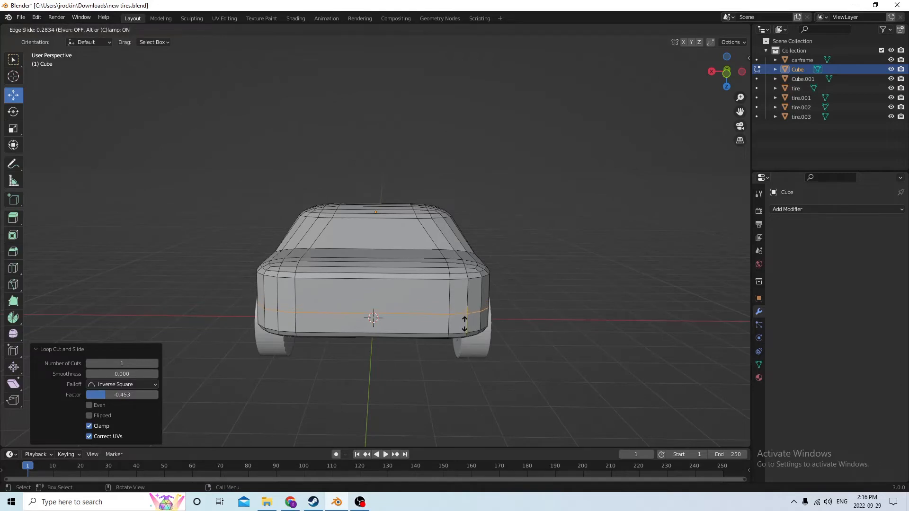
{"action": "left_click", "coordinate": [464, 324]}
{"action": "middle_click_drag", "start_coordinate": [454, 313], "coordinate": [468, 279]}
{"action": "middle_click_drag", "start_coordinate": [428, 308], "coordinate": [374, 289]}
{"action": "left_click", "coordinate": [412, 297]}
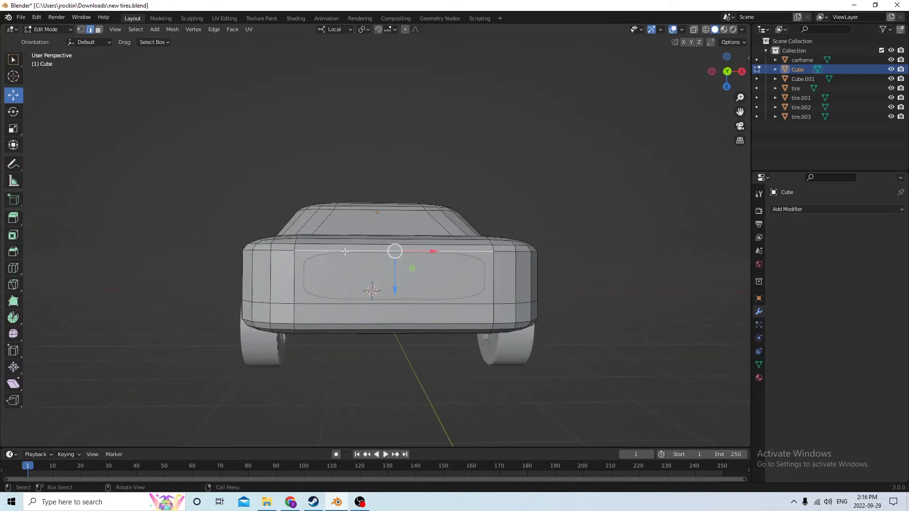
{"action": "left_click", "coordinate": [99, 30]}
{"action": "middle_click_drag", "start_coordinate": [204, 160], "coordinate": [253, 163]}
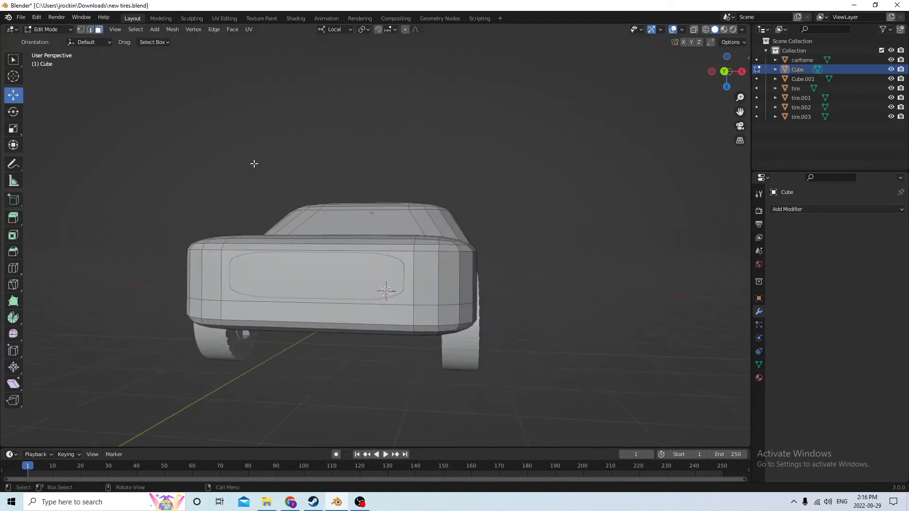
{"action": "key", "text": "Tab"}
Scale the grille block to 0.930 on Z and move it about 0.0004 m along local Y.
{"action": "left_click", "coordinate": [298, 270]}
{"action": "middle_click_drag", "start_coordinate": [307, 233], "coordinate": [394, 232]}
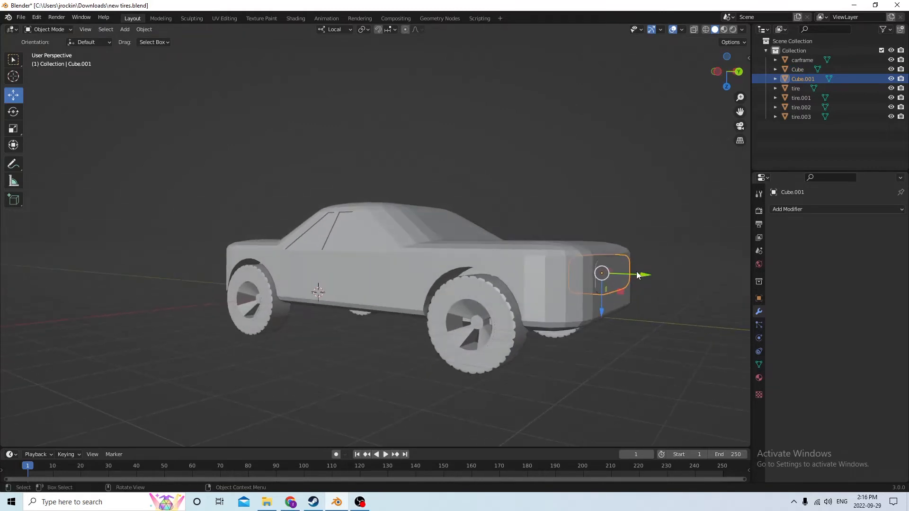
{"action": "middle_click_drag", "start_coordinate": [638, 275], "coordinate": [553, 266]}
{"action": "left_click", "coordinate": [13, 127]}
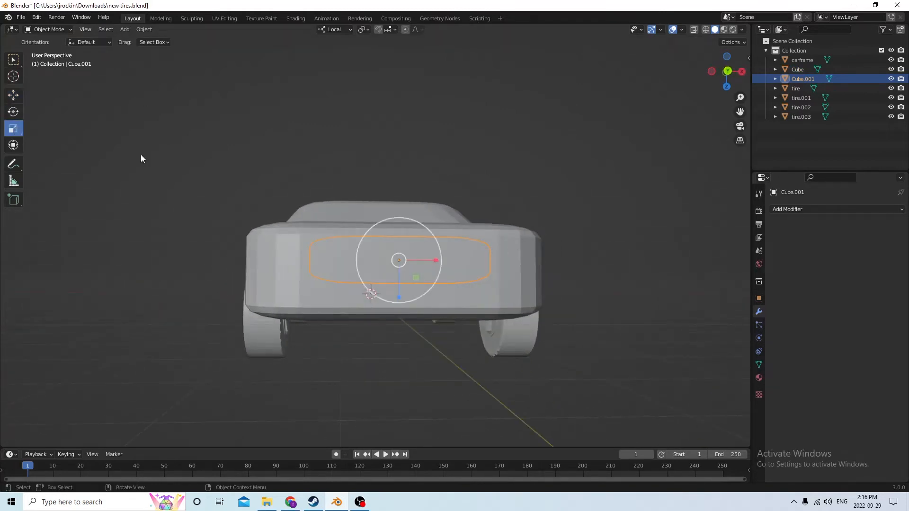
{"action": "left_click_drag", "start_coordinate": [399, 298], "coordinate": [400, 292]}
{"action": "middle_click_drag", "start_coordinate": [377, 276], "coordinate": [417, 285]}
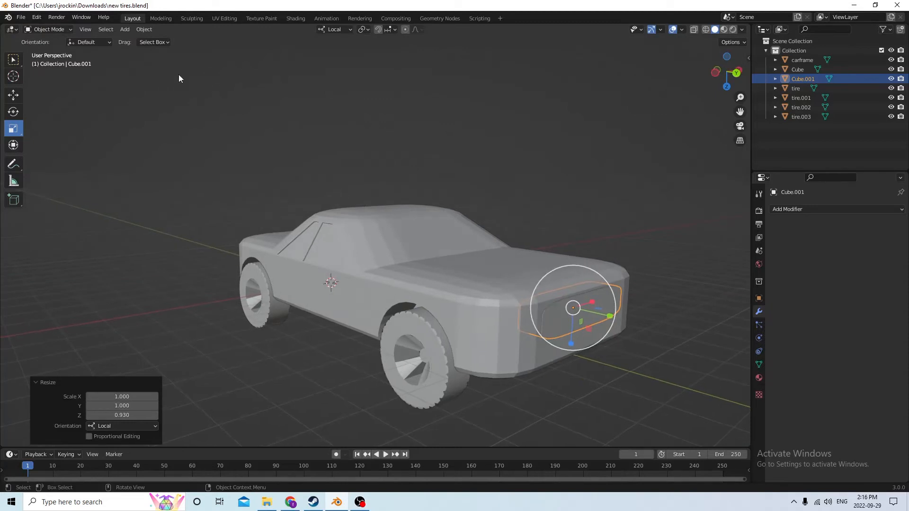
{"action": "left_click", "coordinate": [14, 96]}
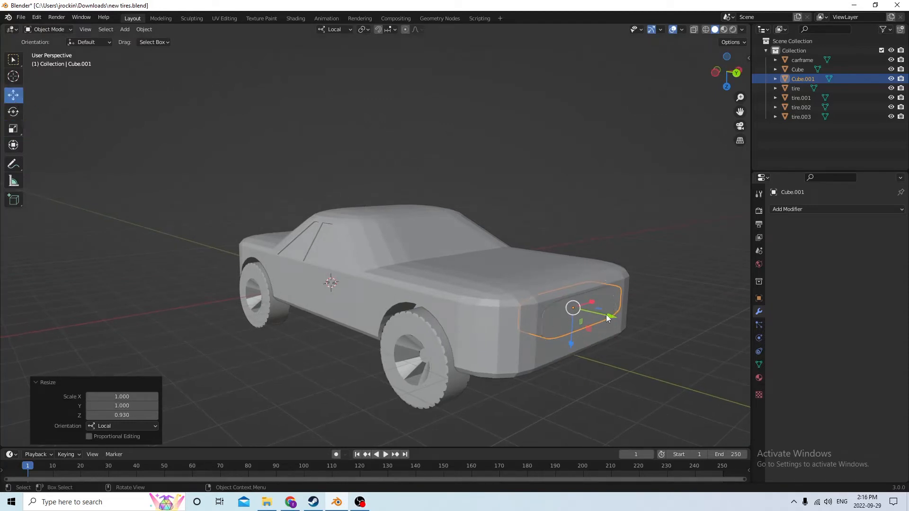
{"action": "left_click_drag", "start_coordinate": [608, 315], "coordinate": [598, 298]}
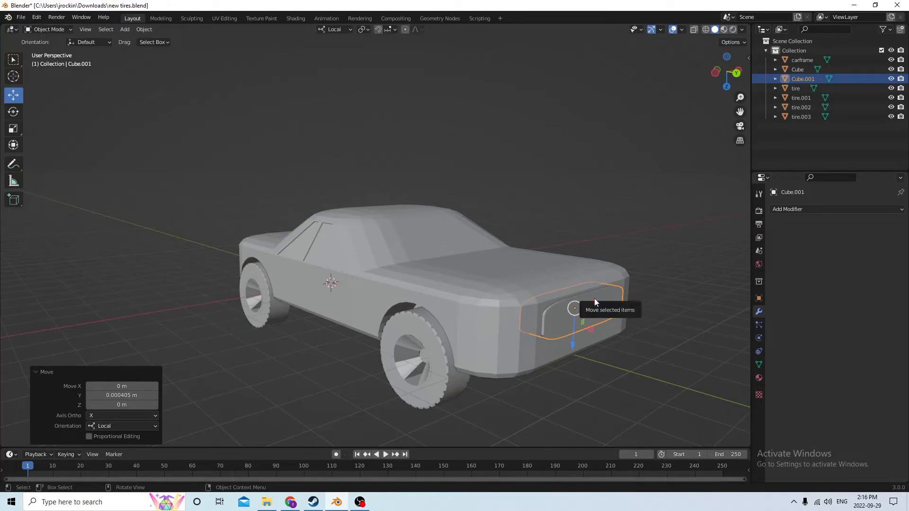
{"action": "left_click", "coordinate": [473, 285], "text": "shift"}
{"action": "left_click", "coordinate": [143, 31]}
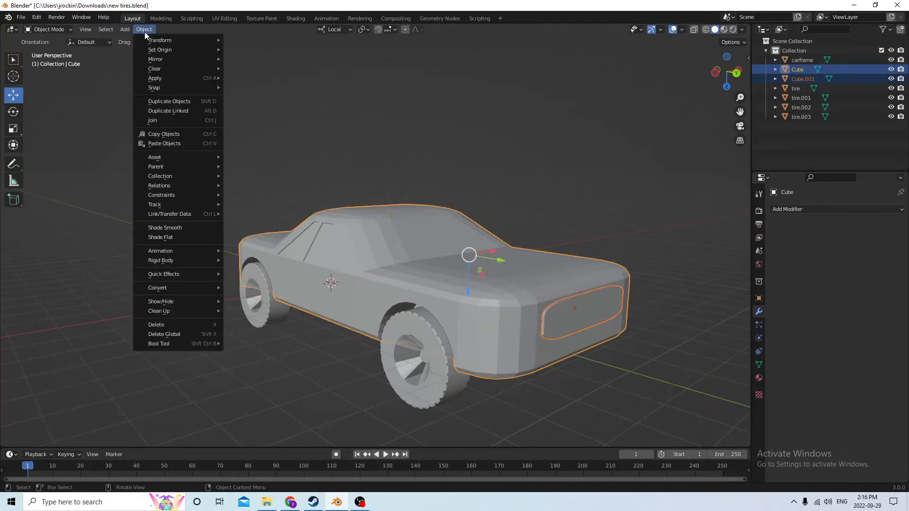
{"action": "mouse_move", "coordinate": [172, 341]}
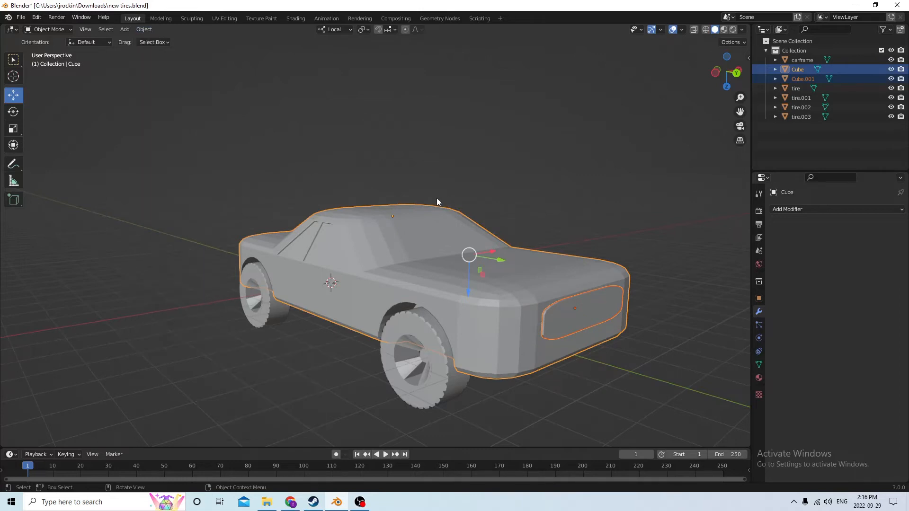
{"action": "middle_click_drag", "start_coordinate": [438, 202], "coordinate": [446, 204]}
{"action": "left_click", "coordinate": [692, 300]}
Duplicate the grille block in place and move the copy along local Y until it stands clear in front of the car.
{"action": "left_click", "coordinate": [598, 311]}
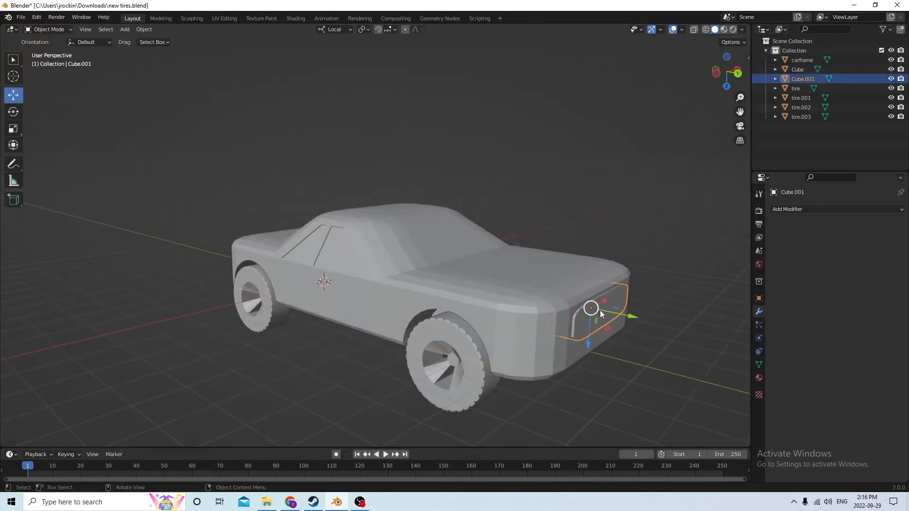
{"action": "key", "text": "shift+d"}
{"action": "right_click", "coordinate": [649, 246]}
{"action": "middle_click_drag", "start_coordinate": [649, 240], "coordinate": [599, 227]}
{"action": "left_click_drag", "start_coordinate": [652, 292], "coordinate": [737, 283]}
{"action": "middle_click_drag", "start_coordinate": [731, 274], "coordinate": [593, 286]}
Subtract the original grille block from the car body with an Auto Boolean Difference.
{"action": "left_click", "coordinate": [558, 290]}
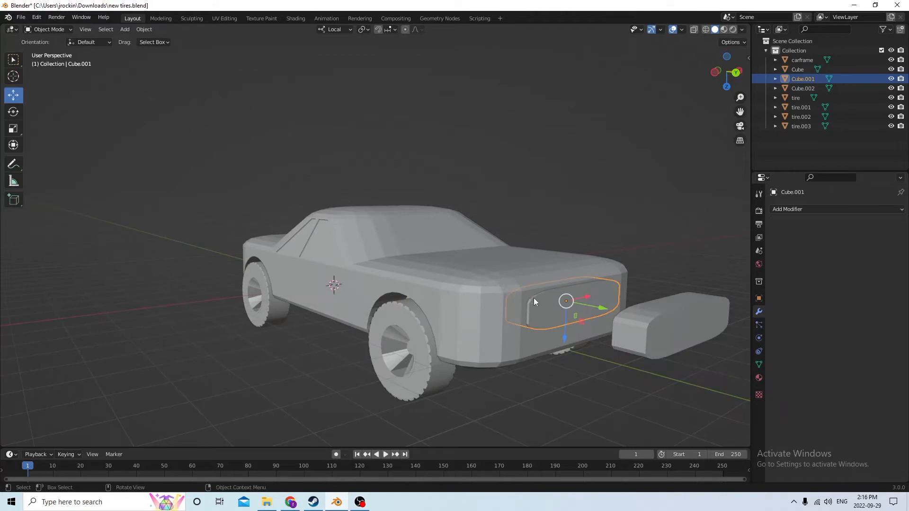
{"action": "left_click", "coordinate": [472, 288], "text": "shift"}
{"action": "left_click", "coordinate": [144, 29]}
{"action": "mouse_move", "coordinate": [177, 342]}
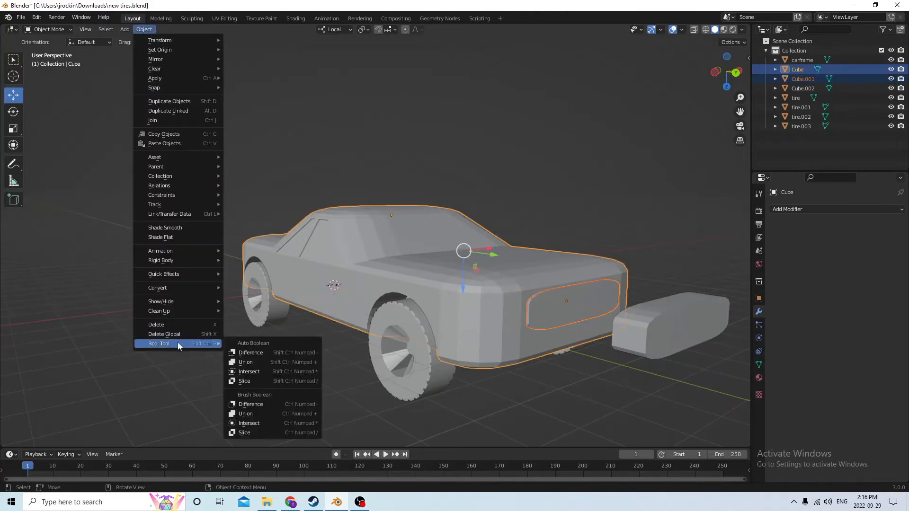
{"action": "left_click", "coordinate": [246, 351]}
{"action": "middle_click_drag", "start_coordinate": [541, 232], "coordinate": [457, 211]}
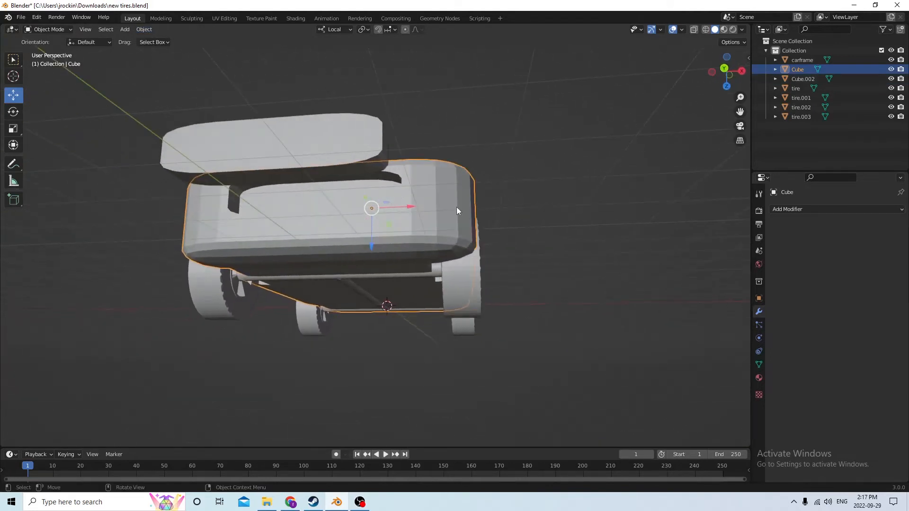
Delete the flat back face of the grille recess in the car body to open it to the inside.
{"action": "key", "text": "Tab"}
{"action": "left_click", "coordinate": [280, 200]}
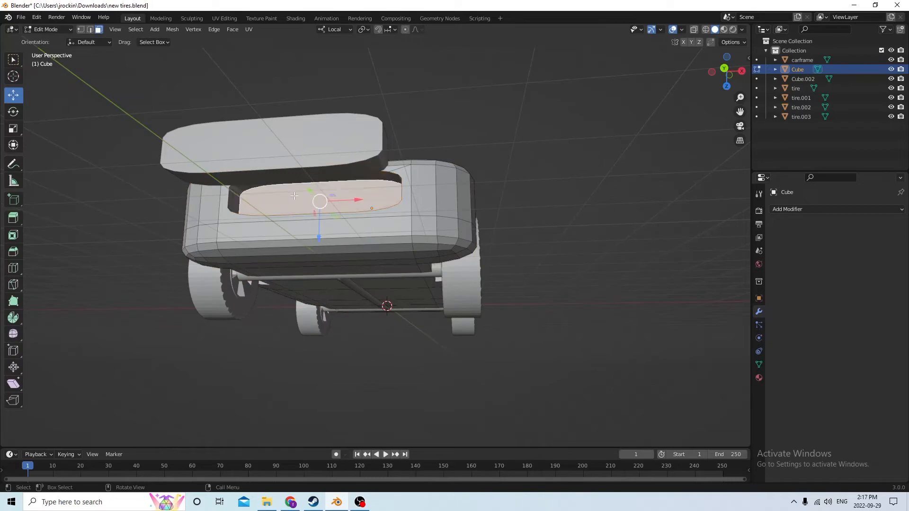
{"action": "key", "text": "x"}
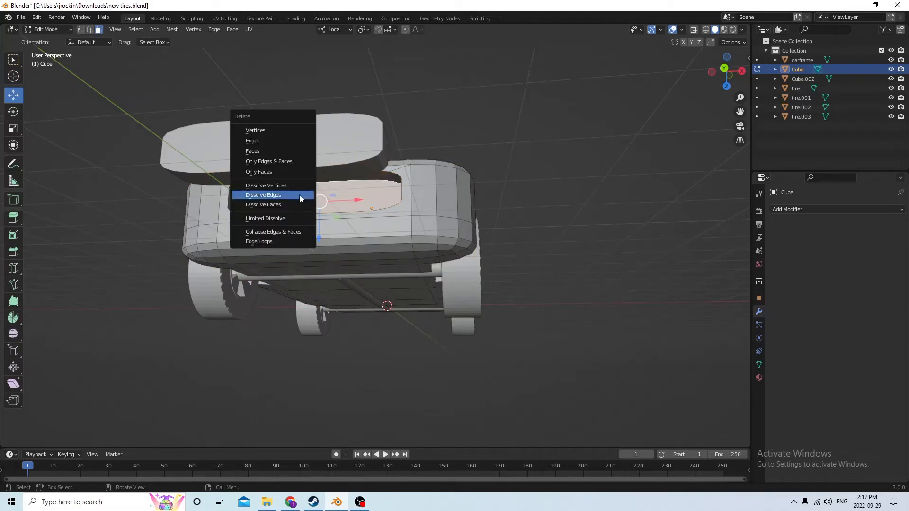
{"action": "left_click", "coordinate": [276, 154]}
{"action": "middle_click_drag", "start_coordinate": [276, 154], "coordinate": [345, 195]}
{"action": "key", "text": "Tab"}
Duplicate the spare grille block in front of the car, keeping the copy in the same place.
{"action": "middle_click_drag", "start_coordinate": [683, 294], "coordinate": [641, 273]}
{"action": "left_click", "coordinate": [454, 262]}
{"action": "middle_click_drag", "start_coordinate": [455, 261], "coordinate": [447, 260]}
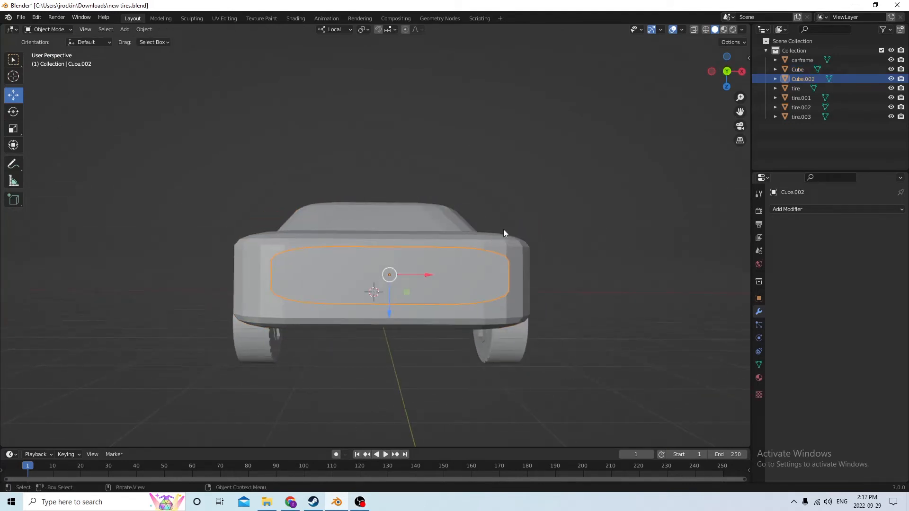
{"action": "middle_click_drag", "start_coordinate": [538, 221], "coordinate": [524, 223]}
{"action": "key", "text": "shift+d"}
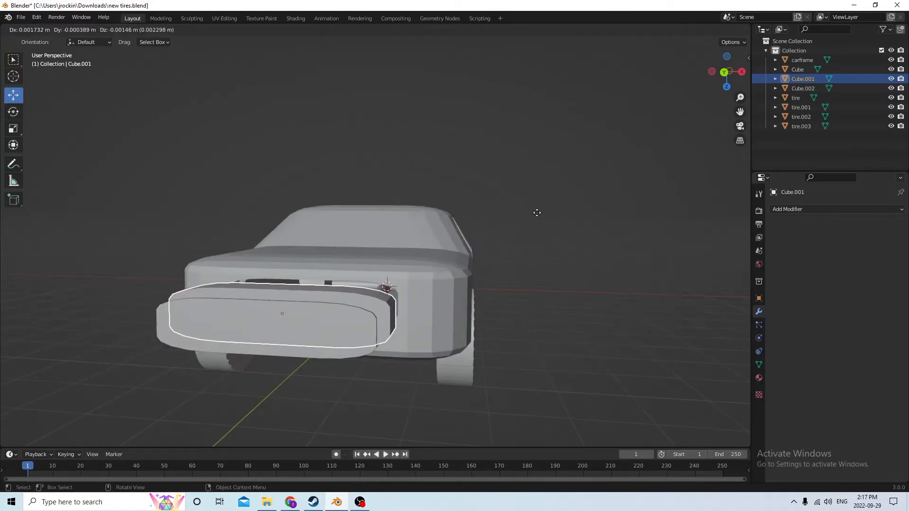
{"action": "key", "text": "Escape"}
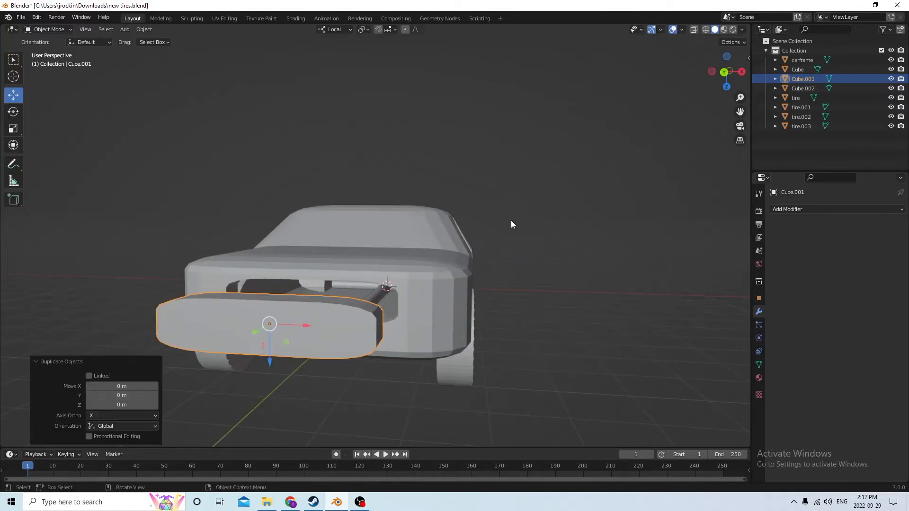
Lengthen the new copy along Y and scale it to 0.876 on X and 0.624 on Z.
{"action": "left_click", "coordinate": [13, 128]}
{"action": "middle_click_drag", "start_coordinate": [172, 223], "coordinate": [109, 252]}
{"action": "scroll", "coordinate": [81, 284], "scroll_direction": "down", "scroll_amount": 1}
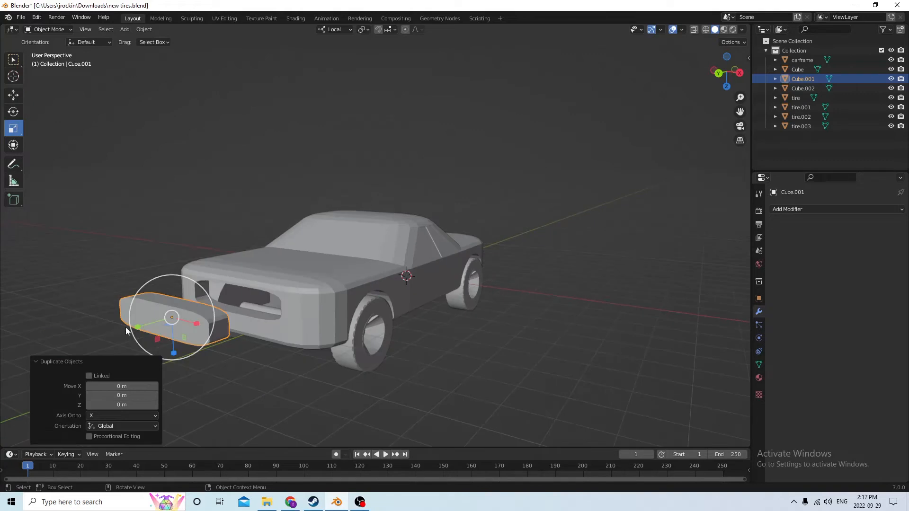
{"action": "left_click_drag", "start_coordinate": [137, 329], "coordinate": [116, 334]}
{"action": "left_click_drag", "start_coordinate": [197, 322], "coordinate": [192, 322]}
{"action": "middle_click_drag", "start_coordinate": [205, 313], "coordinate": [308, 325]}
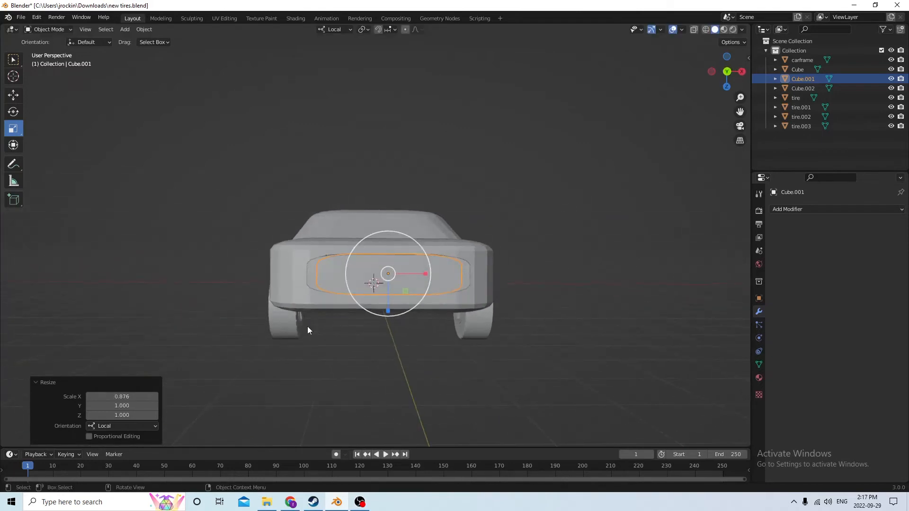
{"action": "left_click_drag", "start_coordinate": [385, 319], "coordinate": [382, 289]}
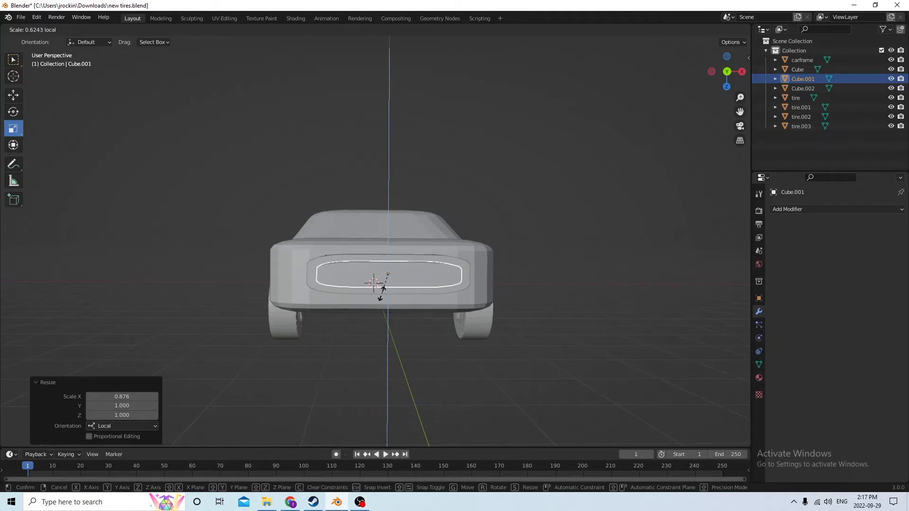
{"action": "middle_click_drag", "start_coordinate": [374, 288], "coordinate": [397, 299]}
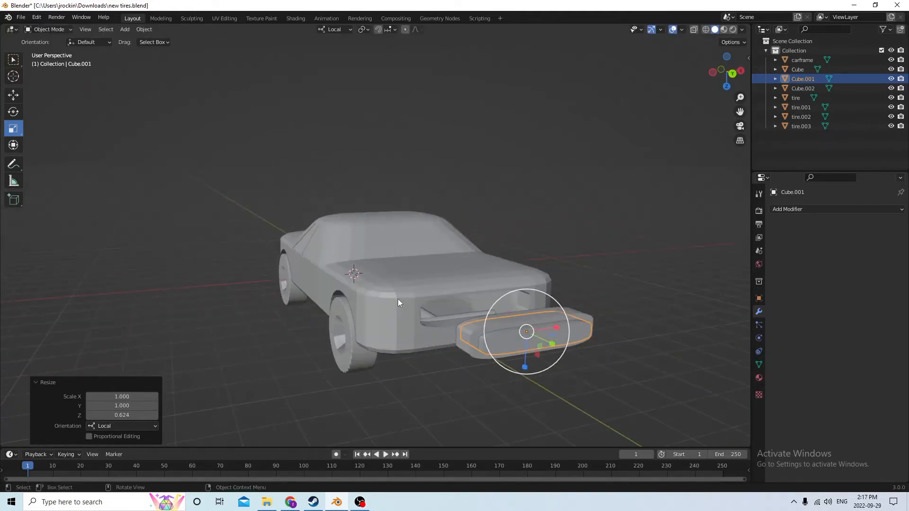
Subtract the smaller block from the larger one with an Auto Boolean Difference and thin the resulting ring to 0.443 on Y.
{"action": "left_click", "coordinate": [464, 336], "text": "shift"}
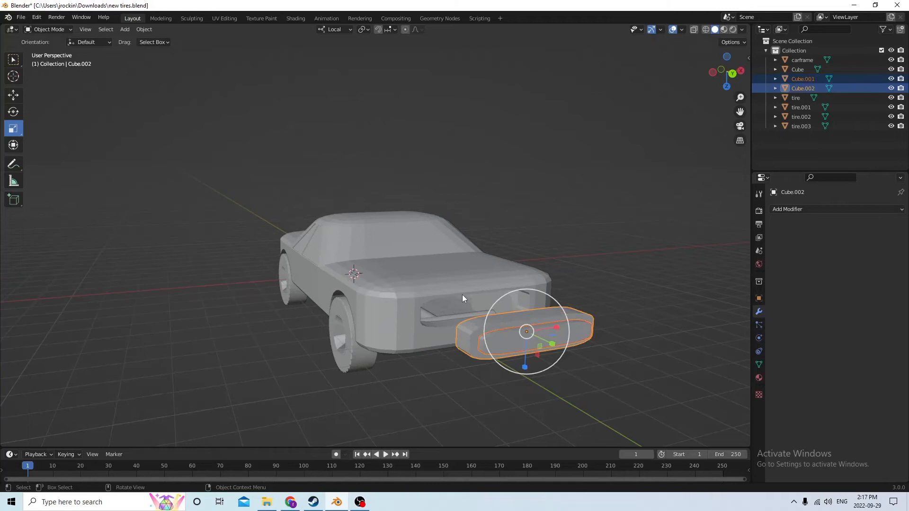
{"action": "left_click", "coordinate": [151, 30]}
{"action": "left_click", "coordinate": [144, 29]}
{"action": "mouse_move", "coordinate": [166, 348]}
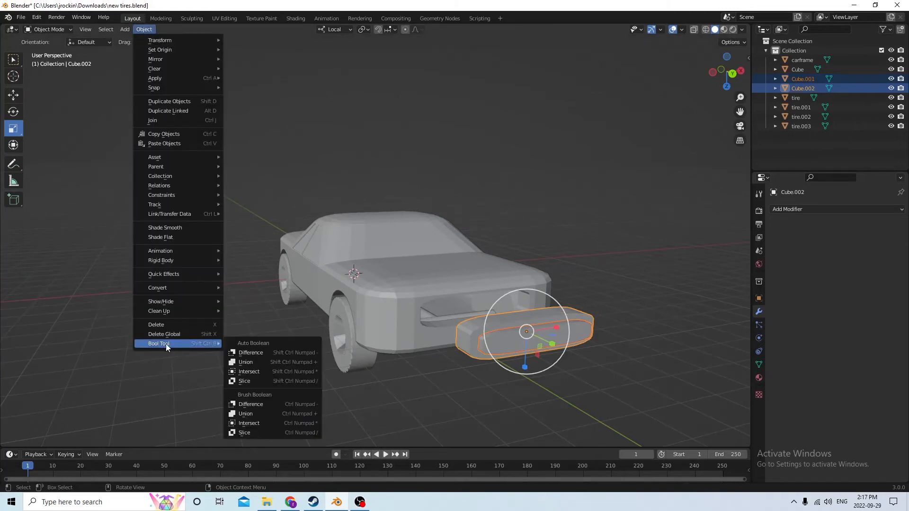
{"action": "left_click", "coordinate": [254, 354]}
{"action": "middle_click_drag", "start_coordinate": [290, 317], "coordinate": [65, 327]}
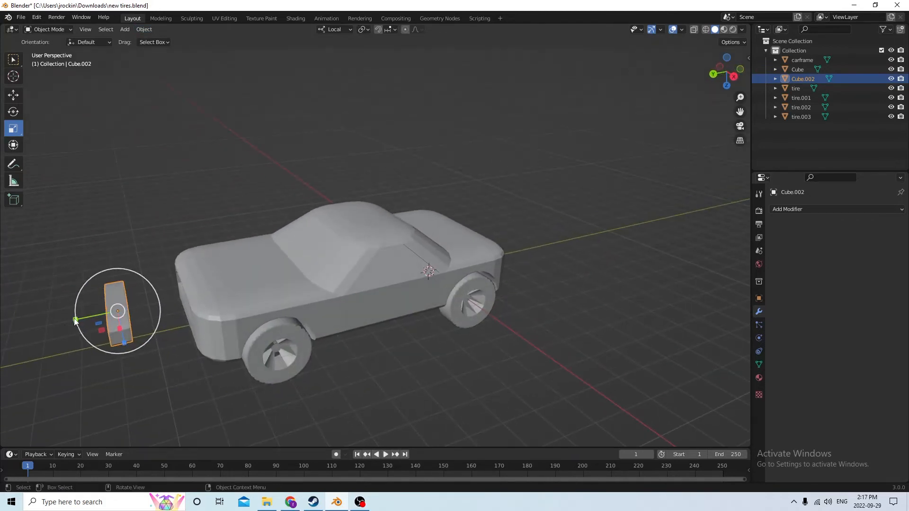
{"action": "left_click_drag", "start_coordinate": [76, 320], "coordinate": [100, 312]}
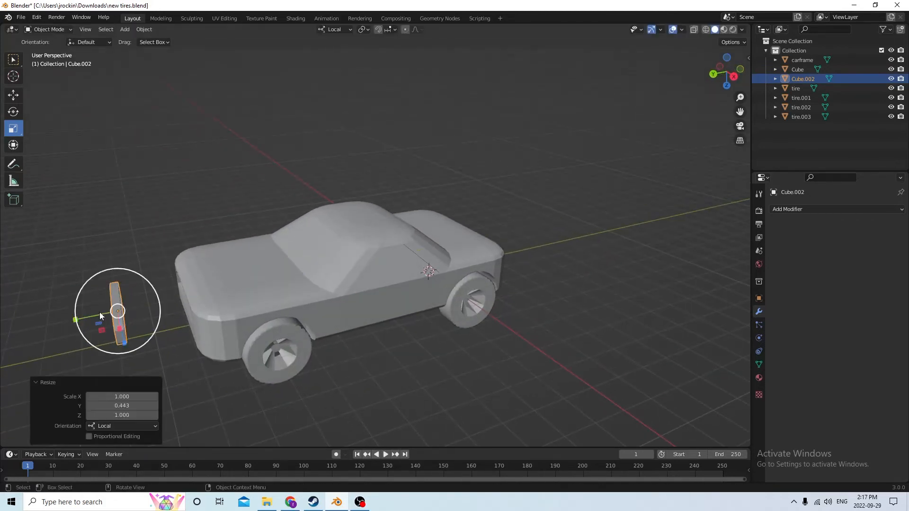
{"action": "middle_click_drag", "start_coordinate": [100, 312], "coordinate": [189, 277]}
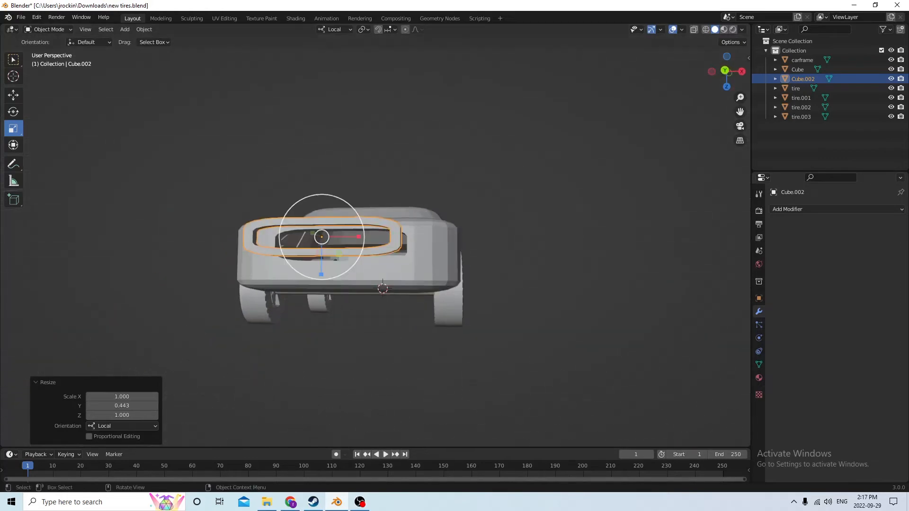
Move the grille ring about 0.0194 m along local Y into the body's front opening and add the car body to the selection.
{"action": "left_click", "coordinate": [14, 93]}
{"action": "middle_click_drag", "start_coordinate": [14, 94], "coordinate": [156, 145]}
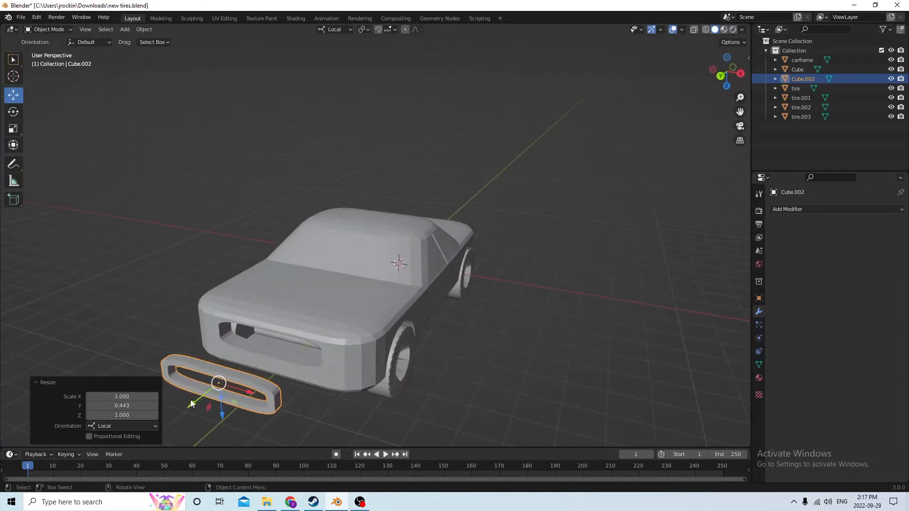
{"action": "left_click_drag", "start_coordinate": [191, 403], "coordinate": [242, 359]}
{"action": "middle_click_drag", "start_coordinate": [242, 360], "coordinate": [349, 326]}
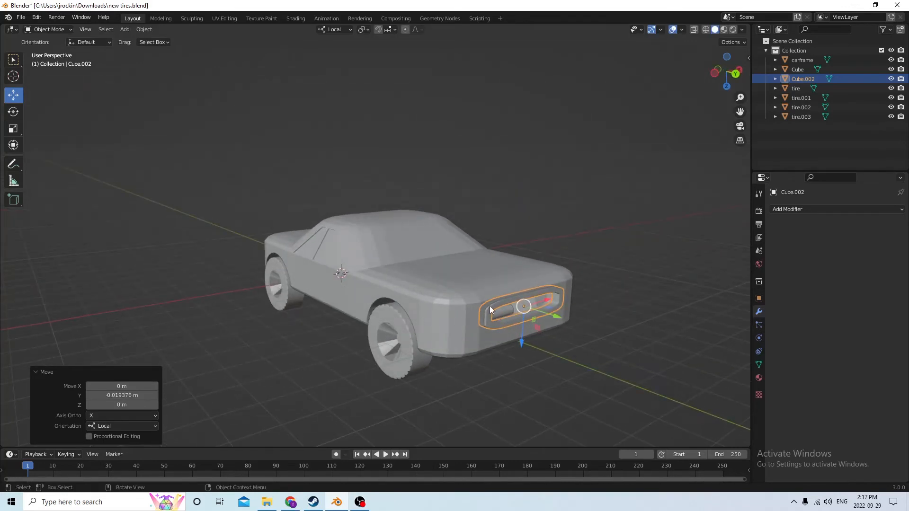
{"action": "left_click", "coordinate": [469, 283], "text": "shift"}
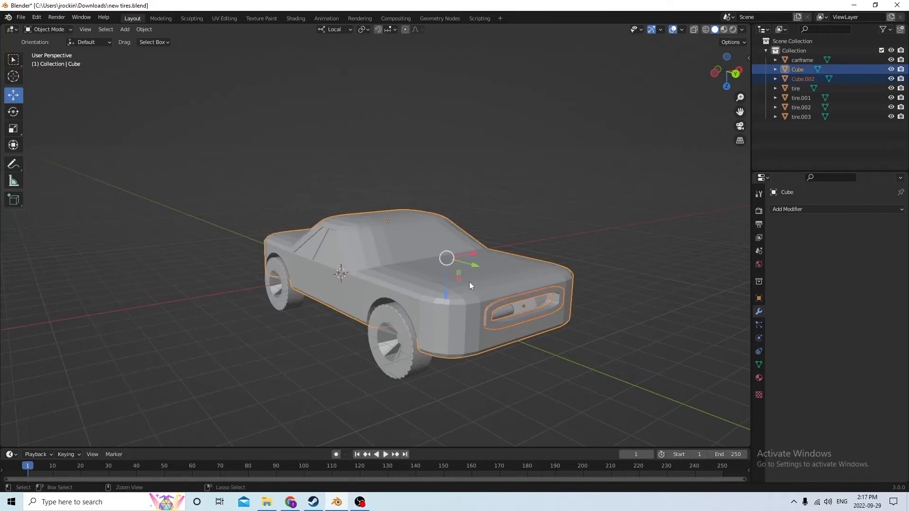
Join the grille ring with the car body into one mesh and open it for face editing with nothing selected.
{"action": "key", "text": "ctrl+j"}
{"action": "middle_click_drag", "start_coordinate": [471, 280], "coordinate": [612, 255]}
{"action": "left_click", "coordinate": [652, 277]}
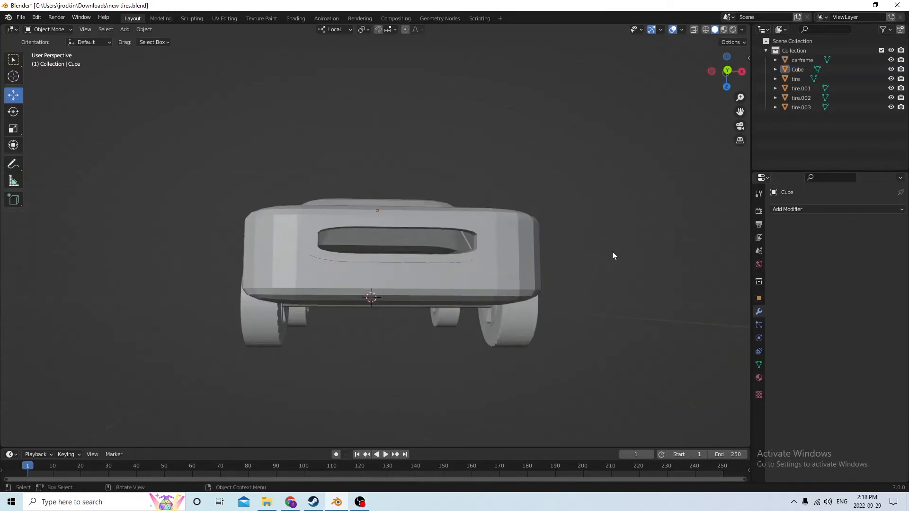
{"action": "left_click", "coordinate": [378, 273]}
{"action": "key", "text": "Tab"}
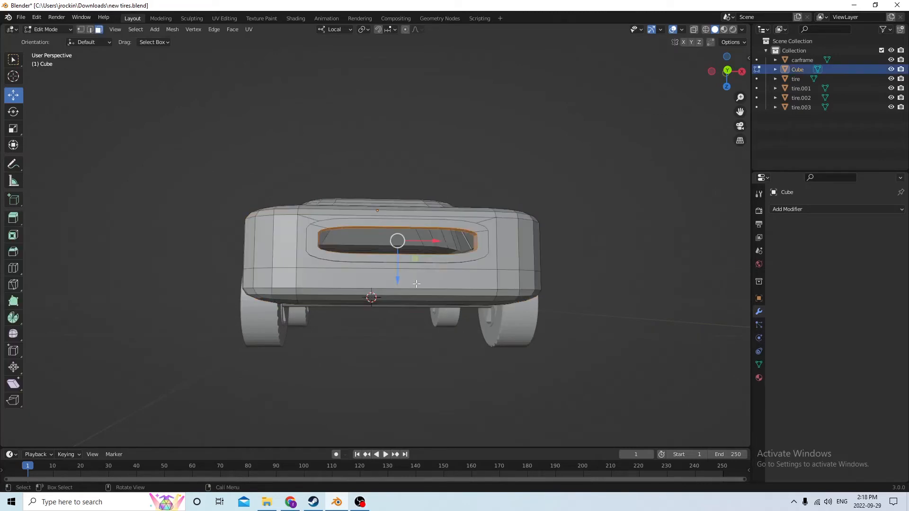
{"action": "middle_click_drag", "start_coordinate": [416, 284], "coordinate": [320, 291]}
{"action": "left_click", "coordinate": [390, 284], "text": "shift"}
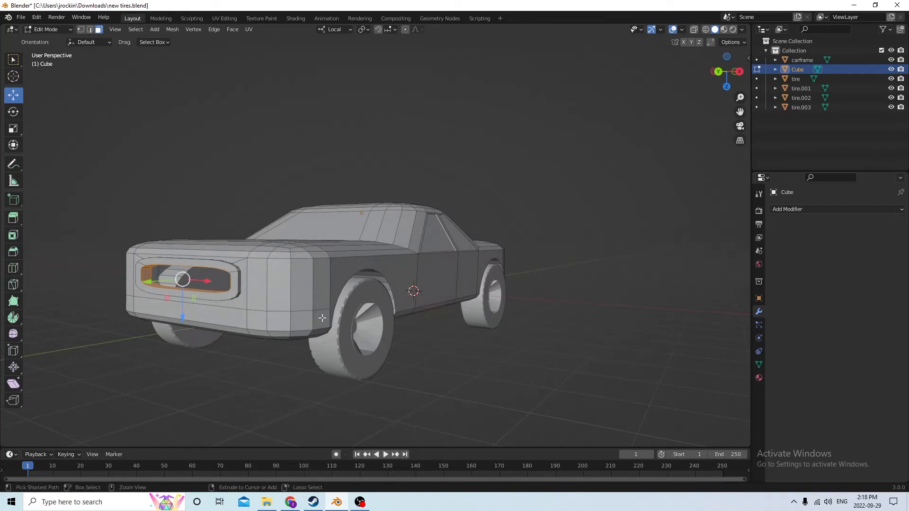
{"action": "left_click", "coordinate": [536, 331]}
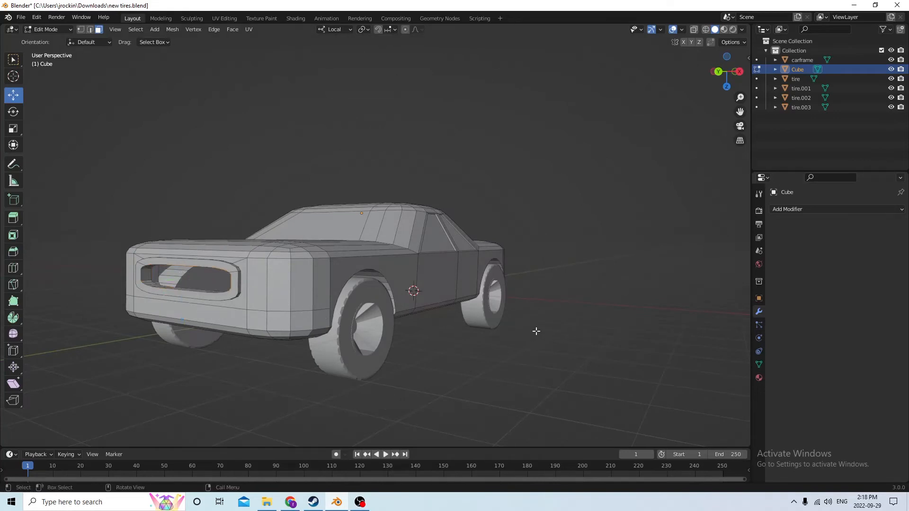
Select the lower band of faces running around the front end from one wheel well to the other.
{"action": "left_click", "coordinate": [322, 318]}
{"action": "middle_click_drag", "start_coordinate": [322, 318], "coordinate": [262, 215]}
{"action": "left_click", "coordinate": [466, 313], "text": "ctrl"}
{"action": "left_click", "coordinate": [428, 208], "text": "shift"}
{"action": "left_click", "coordinate": [266, 239], "text": "ctrl"}
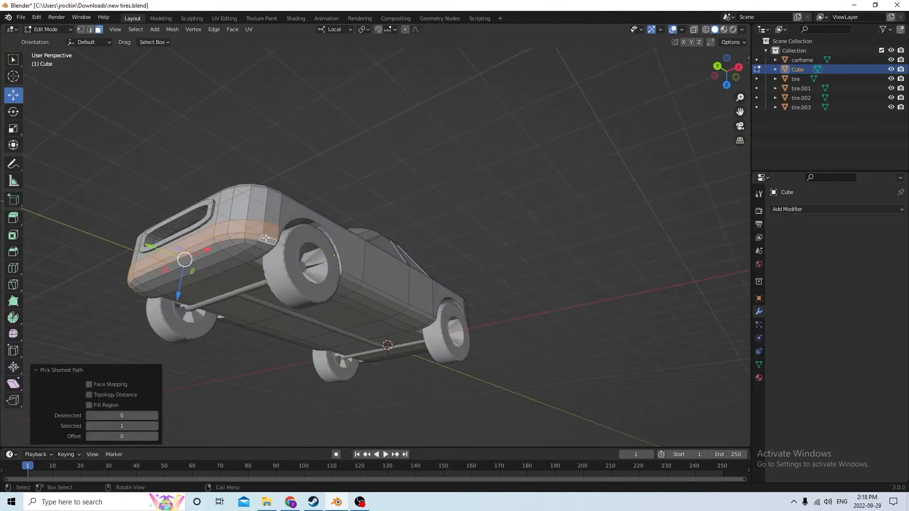
{"action": "left_click", "coordinate": [263, 246], "text": "shift"}
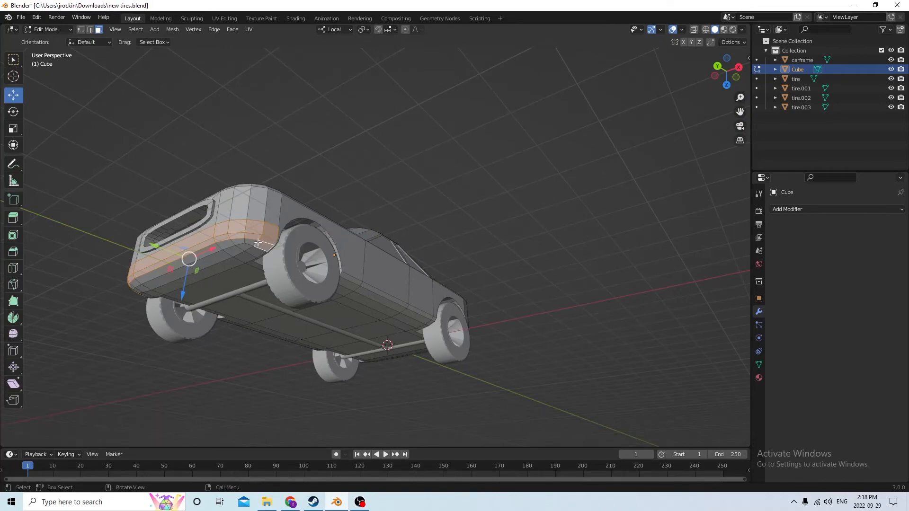
Add the row of beveled faces directly beneath the front band to the selection, excluding the flat underside faces.
{"action": "middle_click_drag", "start_coordinate": [262, 246], "coordinate": [389, 205]}
{"action": "left_click", "coordinate": [406, 174], "text": "ctrl"}
{"action": "middle_click_drag", "start_coordinate": [407, 174], "coordinate": [380, 163]}
{"action": "left_click", "coordinate": [379, 163], "text": "shift"}
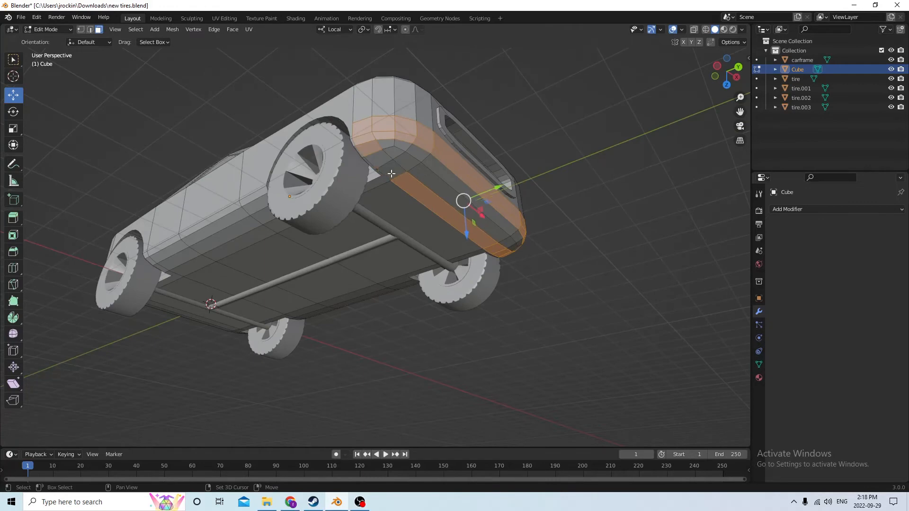
{"action": "left_click", "coordinate": [408, 185], "text": "shift"}
{"action": "left_click", "coordinate": [388, 144], "text": "shift"}
{"action": "left_click", "coordinate": [404, 146], "text": "shift"}
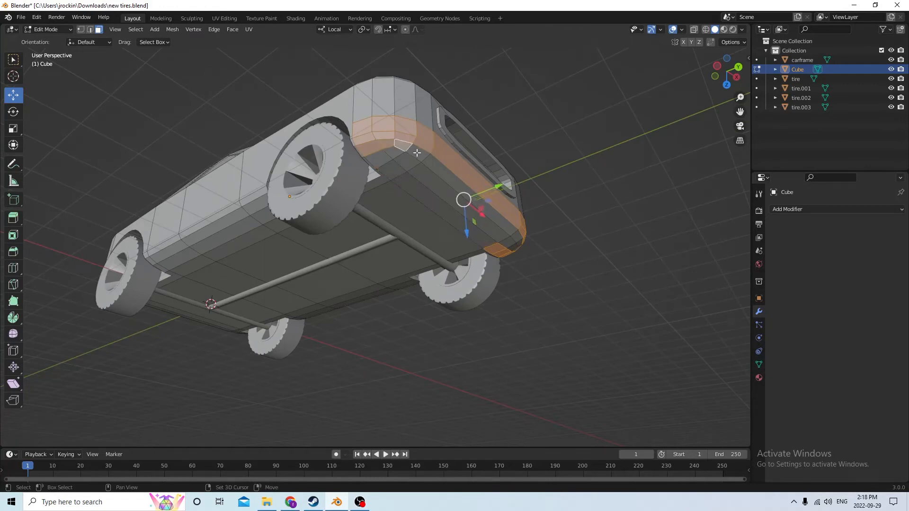
{"action": "left_click", "coordinate": [417, 154], "text": "shift"}
{"action": "left_click", "coordinate": [429, 164], "text": "shift"}
{"action": "middle_click_drag", "start_coordinate": [428, 165], "coordinate": [359, 138]}
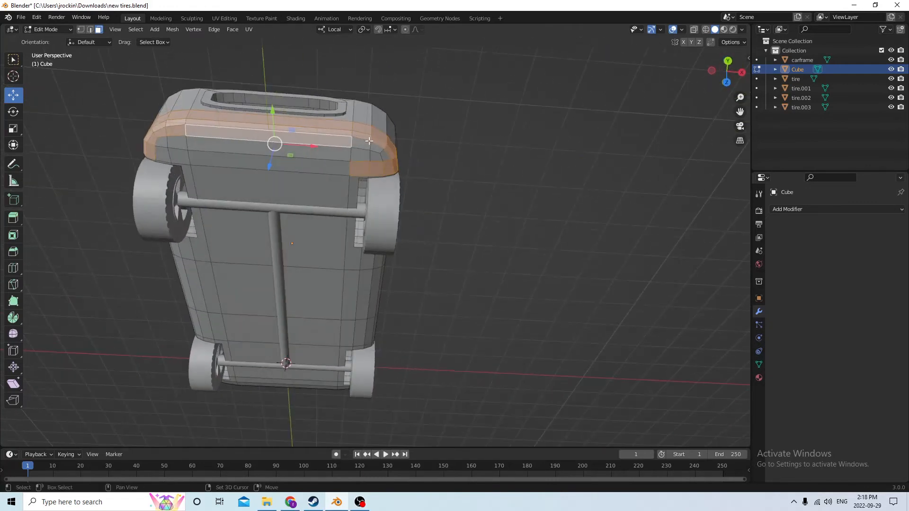
{"action": "left_click", "coordinate": [367, 142], "text": "shift"}
{"action": "left_click", "coordinate": [375, 147], "text": "shift"}
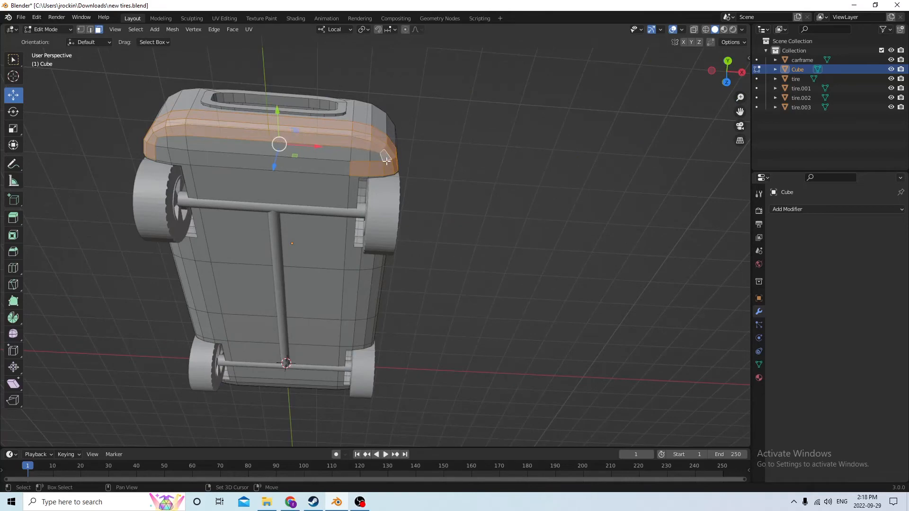
{"action": "left_click", "coordinate": [362, 168], "text": "shift"}
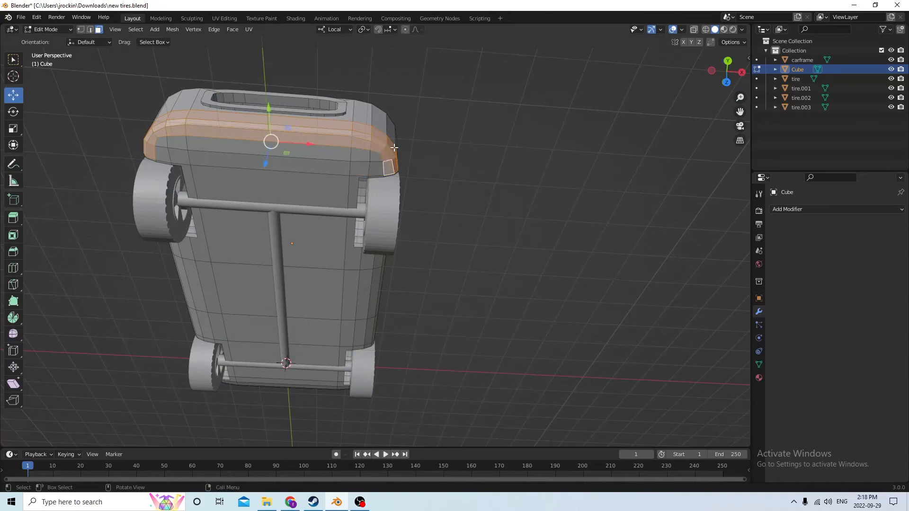
Extrude the selected front faces about 0.0043 m along local Y to form the front bumper.
{"action": "middle_click_drag", "start_coordinate": [382, 172], "coordinate": [265, 275]}
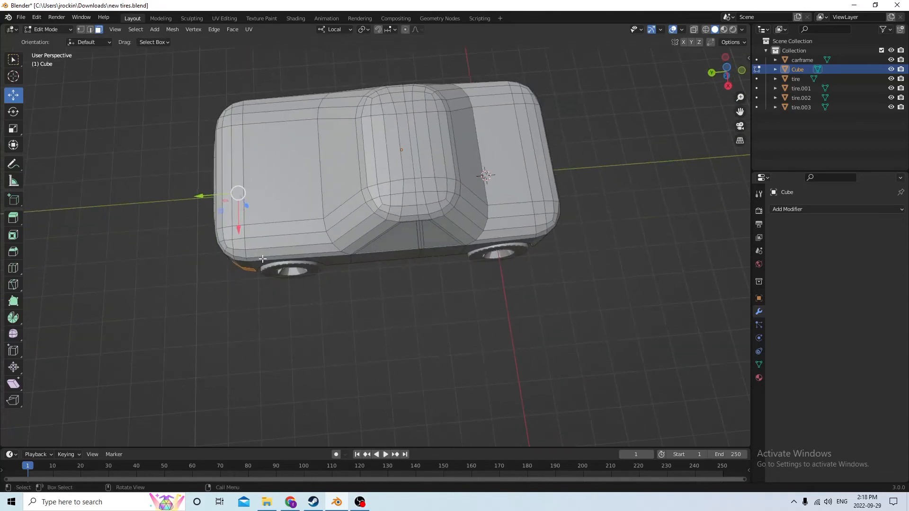
{"action": "key", "text": "e"}
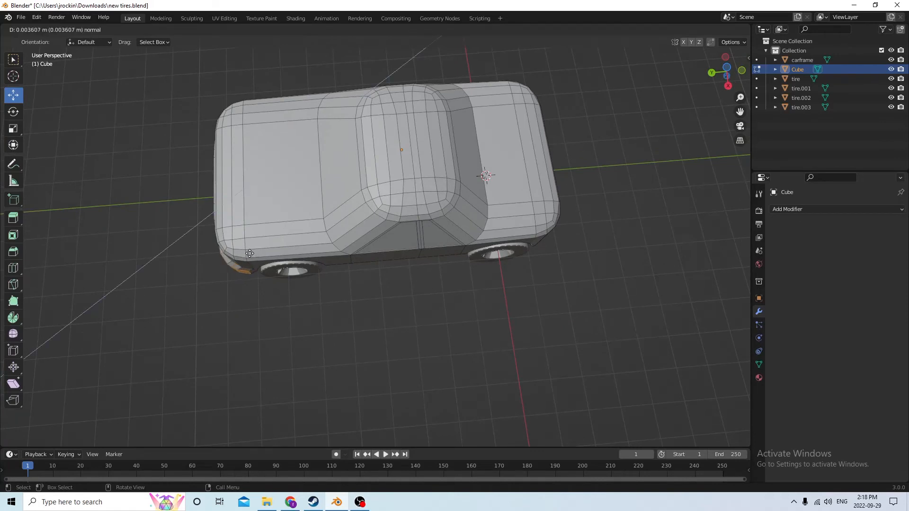
{"action": "key", "text": "y"}
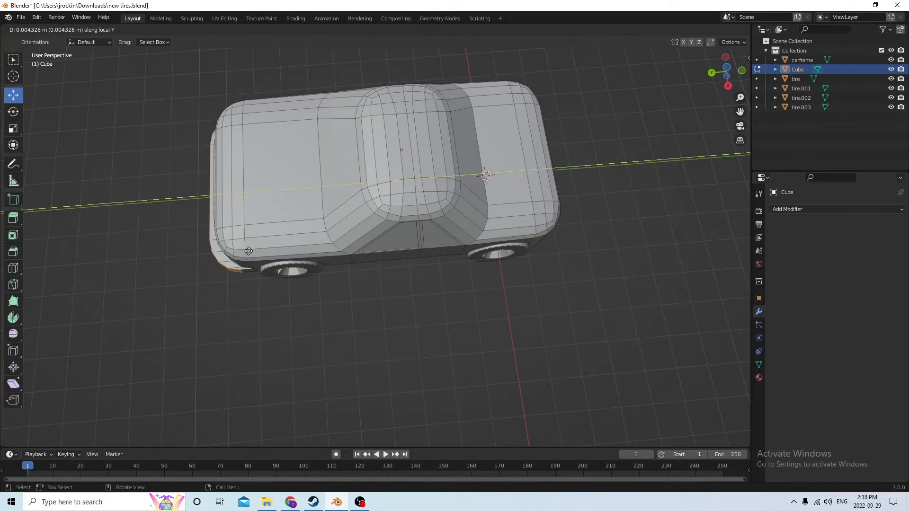
{"action": "left_click", "coordinate": [230, 196]}
Select the lower band of faces around the rear end, from corner to corner.
{"action": "middle_click_drag", "start_coordinate": [229, 197], "coordinate": [665, 241]}
{"action": "left_click", "coordinate": [440, 186]}
{"action": "middle_click_drag", "start_coordinate": [369, 378], "coordinate": [421, 294]}
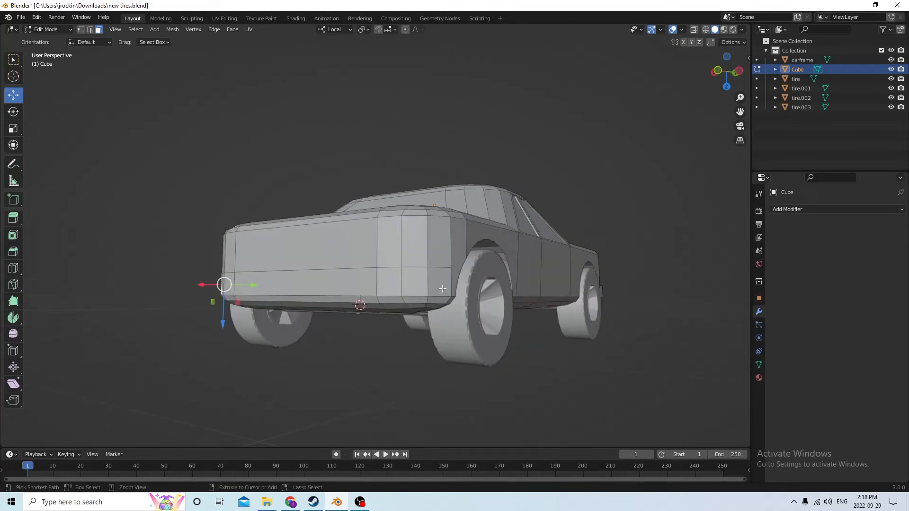
{"action": "left_click", "coordinate": [442, 288], "text": "ctrl"}
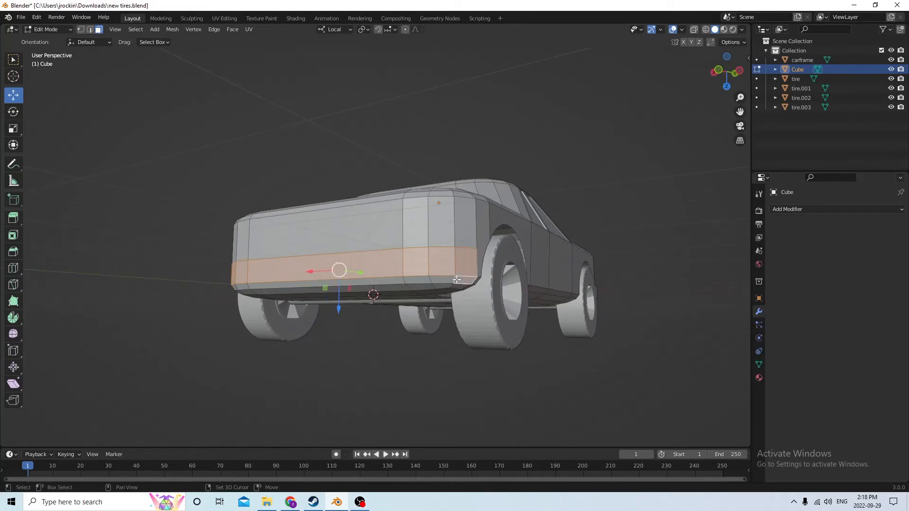
Extend the rear selection with the row of beveled faces along the band's lower edge, including both corners.
{"action": "middle_click_drag", "start_coordinate": [469, 265], "coordinate": [508, 279]}
{"action": "left_click", "coordinate": [435, 286], "text": "ctrl"}
{"action": "middle_click_drag", "start_coordinate": [435, 287], "coordinate": [431, 241]}
{"action": "left_click", "coordinate": [429, 238], "text": "shift"}
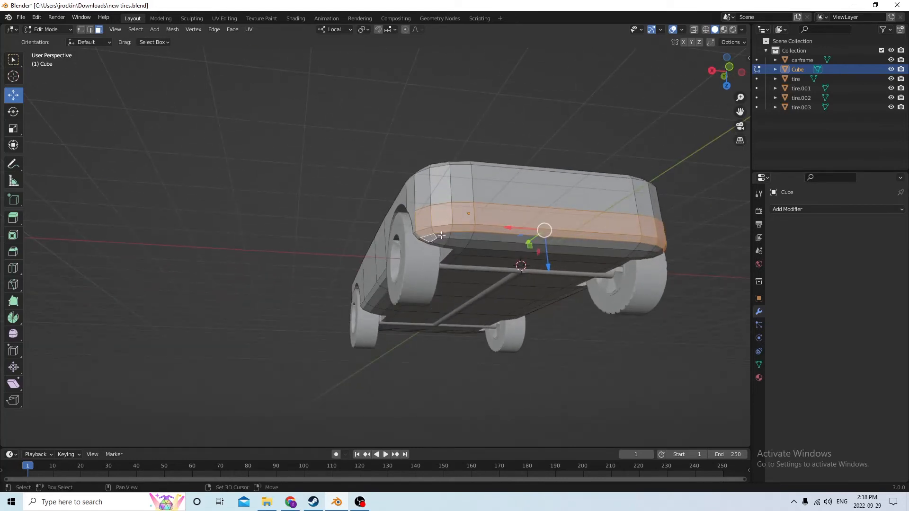
{"action": "left_click", "coordinate": [444, 236], "text": "shift"}
{"action": "left_click", "coordinate": [463, 237], "text": "shift"}
{"action": "left_click", "coordinate": [477, 237], "text": "shift"}
{"action": "middle_click_drag", "start_coordinate": [476, 237], "coordinate": [422, 230]}
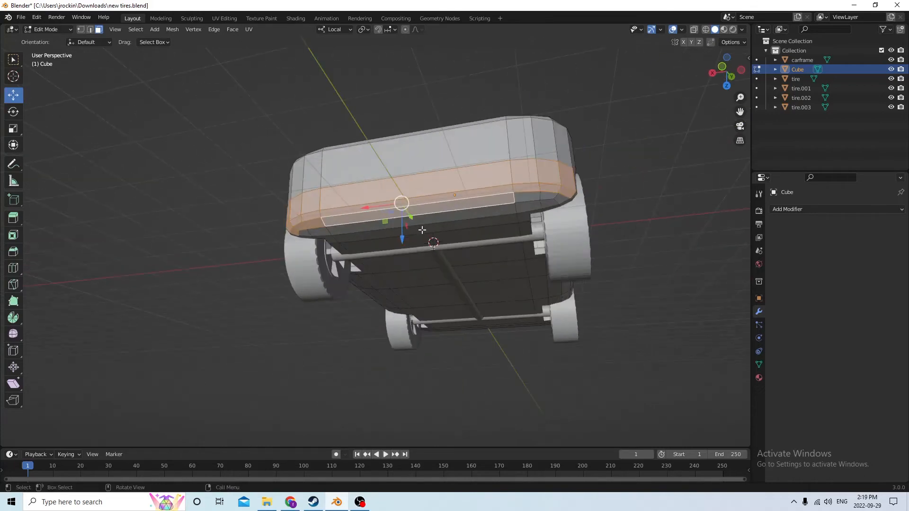
{"action": "left_click", "coordinate": [525, 196], "text": "shift"}
{"action": "left_click", "coordinate": [545, 194], "text": "shift"}
{"action": "left_click", "coordinate": [561, 197], "text": "shift"}
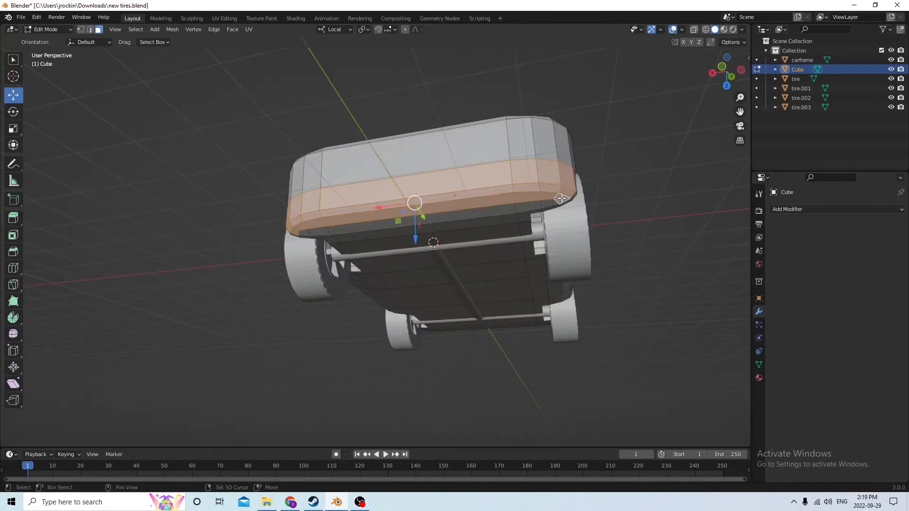
Extrude the selected rear faces about -0.0021 m along local Y to form the rear bumper.
{"action": "middle_click_drag", "start_coordinate": [555, 198], "coordinate": [479, 275]}
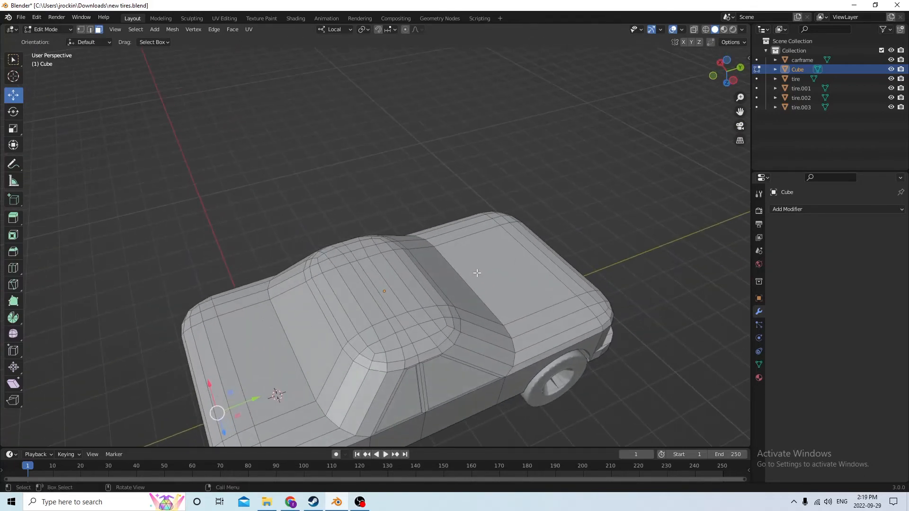
{"action": "key", "text": "e"}
{"action": "key", "text": "y"}
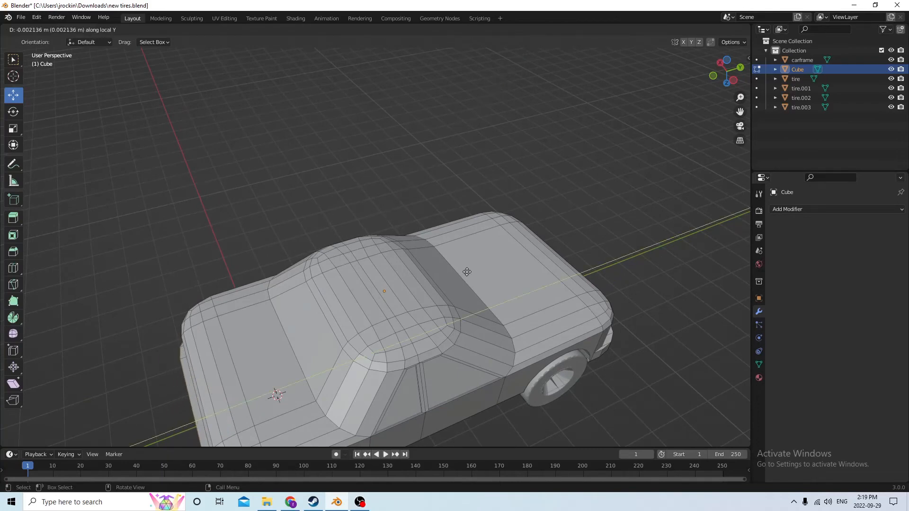
{"action": "left_click", "coordinate": [467, 272]}
{"action": "middle_click_drag", "start_coordinate": [467, 272], "coordinate": [461, 233]}
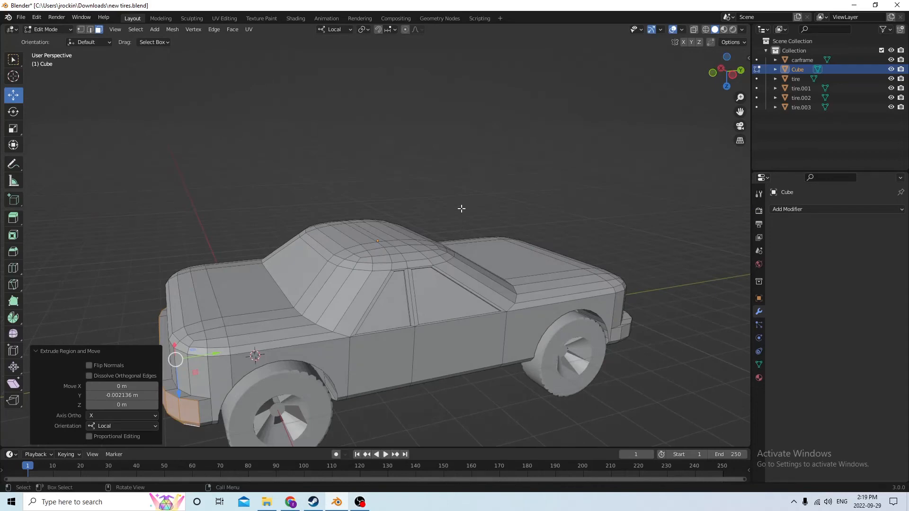
Select the two front faces flanking the grille and inset them individually by about 0.000226 m for the headlights.
{"action": "middle_click_drag", "start_coordinate": [401, 146], "coordinate": [86, 188]}
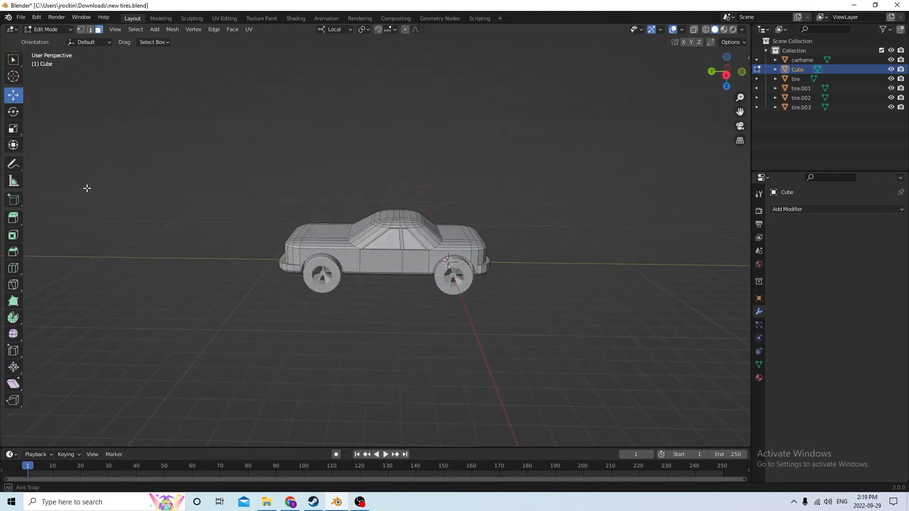
{"action": "middle_click_drag", "start_coordinate": [230, 209], "coordinate": [352, 221]}
{"action": "middle_click_drag", "start_coordinate": [292, 215], "coordinate": [308, 197]}
{"action": "middle_click_drag", "start_coordinate": [339, 226], "coordinate": [325, 254]}
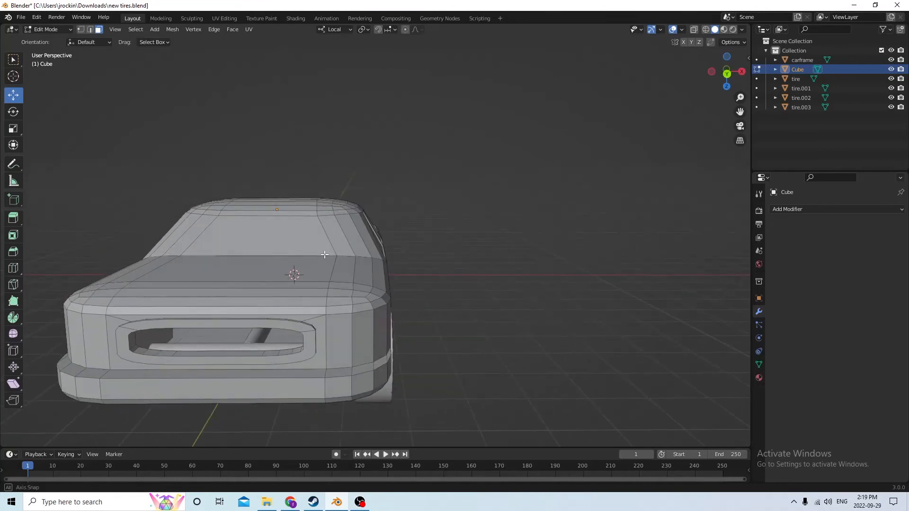
{"action": "left_click", "coordinate": [354, 347]}
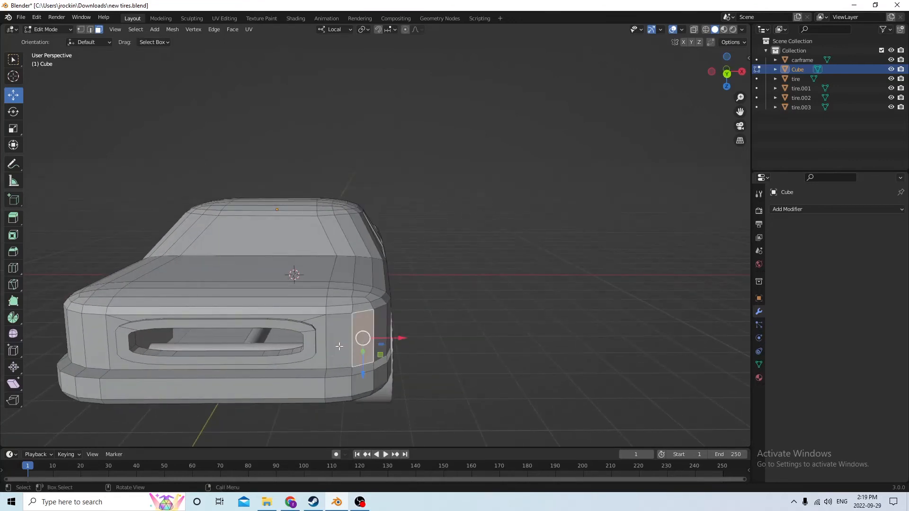
{"action": "middle_click_drag", "start_coordinate": [338, 346], "coordinate": [328, 340]}
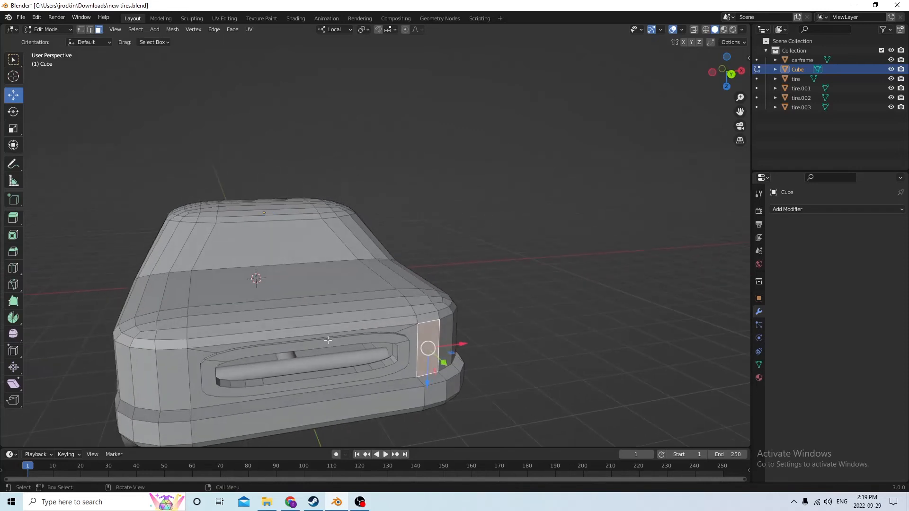
{"action": "left_click", "coordinate": [177, 379], "text": "shift"}
{"action": "middle_click_drag", "start_coordinate": [177, 379], "coordinate": [251, 294]}
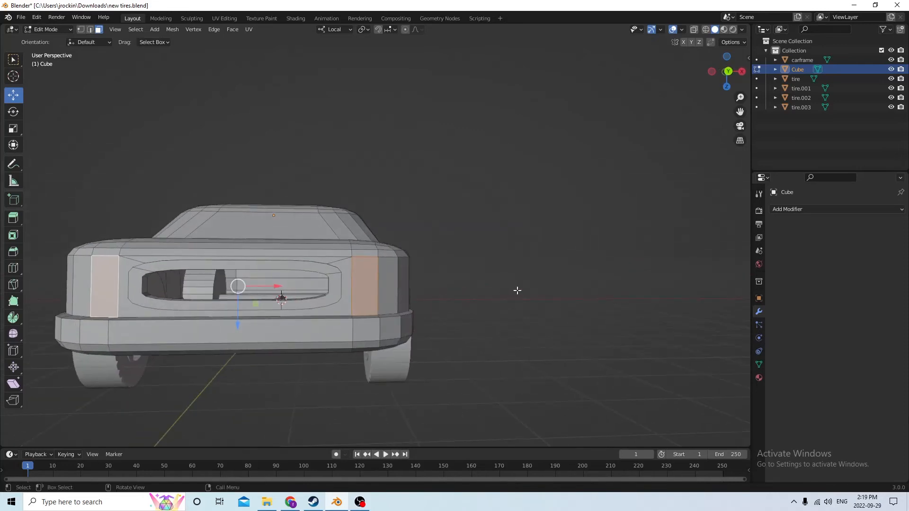
{"action": "key", "text": "i"}
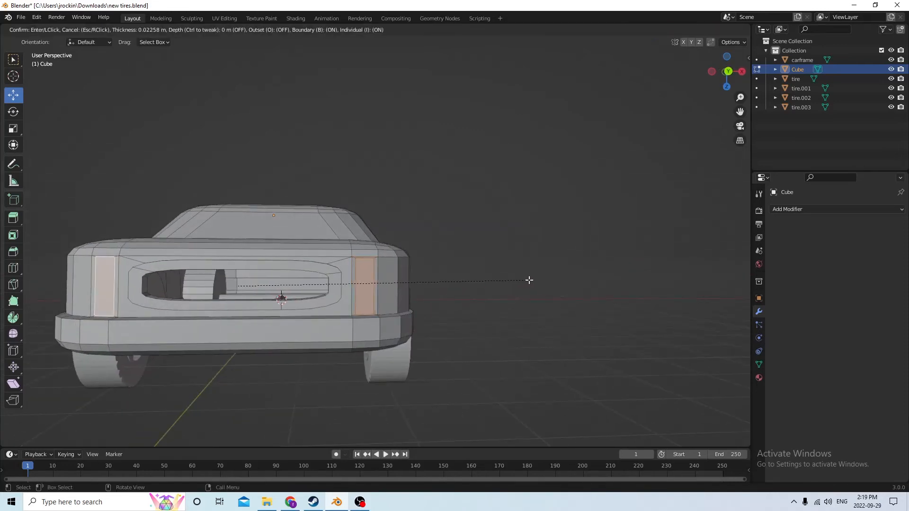
{"action": "left_click", "coordinate": [528, 280]}
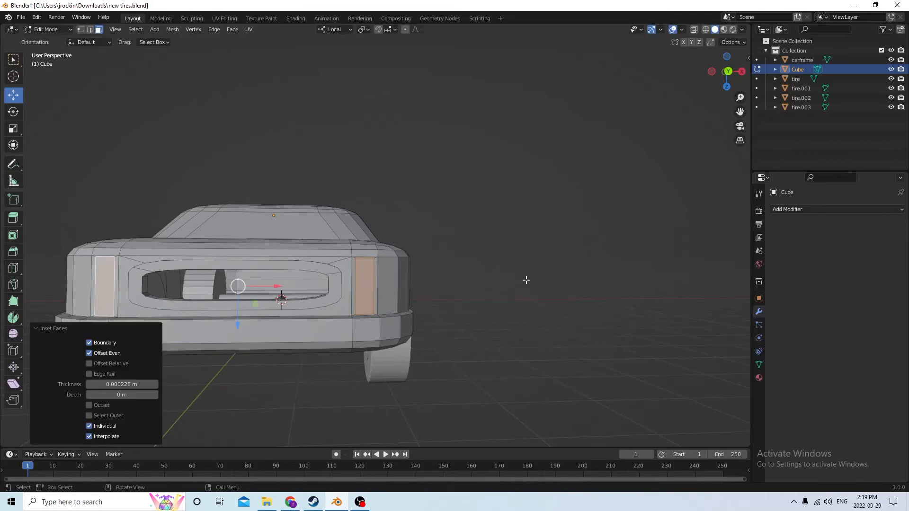
Scale the inset headlight faces to about 0.907 on Z, extrude them and clear the selection.
{"action": "left_click", "coordinate": [13, 129]}
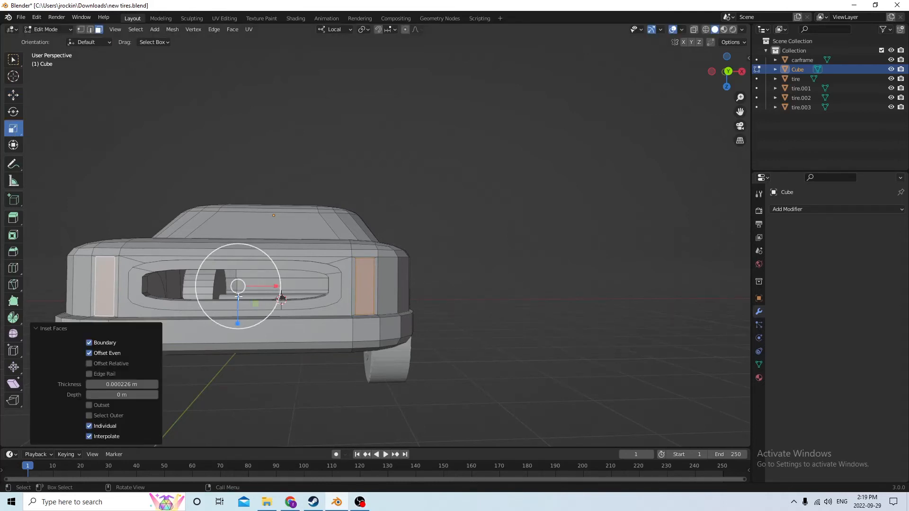
{"action": "left_click_drag", "start_coordinate": [238, 325], "coordinate": [238, 318]}
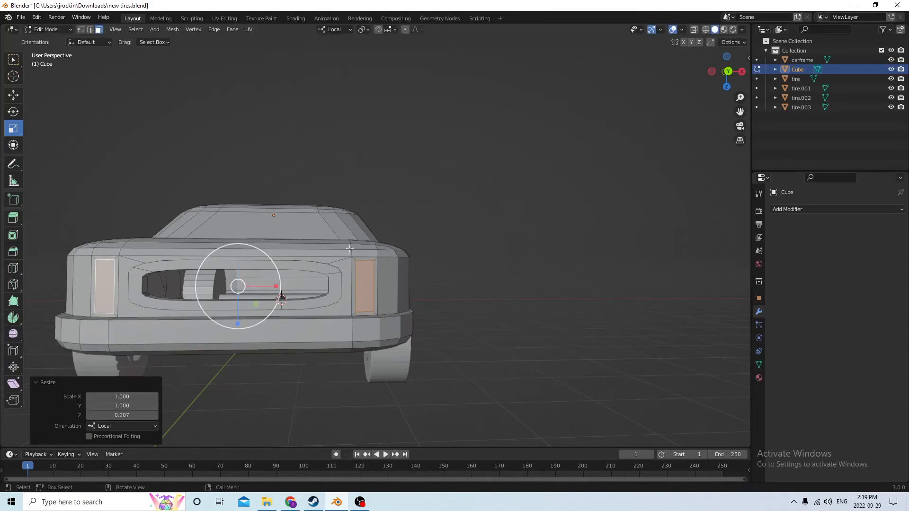
{"action": "middle_click_drag", "start_coordinate": [239, 318], "coordinate": [330, 248]}
{"action": "key", "text": "e"}
{"action": "left_click", "coordinate": [258, 280]}
{"action": "left_click", "coordinate": [542, 243]}
Select the two rear faces flanking the wide central panel and inset them individually by about 0.000199 m for the taillights.
{"action": "middle_click_drag", "start_coordinate": [542, 243], "coordinate": [81, 275]}
{"action": "scroll", "coordinate": [536, 252], "scroll_direction": "up", "scroll_amount": 1}
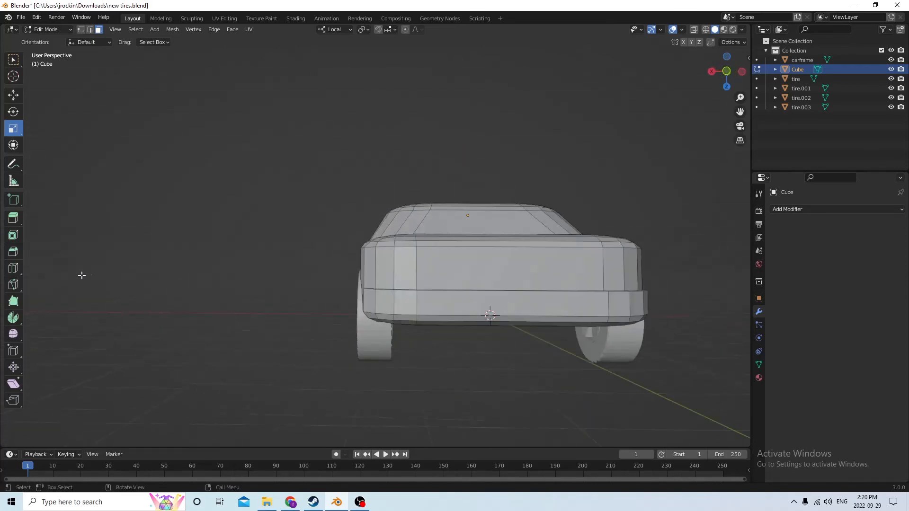
{"action": "left_click", "coordinate": [389, 268]}
{"action": "left_click", "coordinate": [609, 258], "text": "shift"}
{"action": "mouse_move", "coordinate": [645, 252]}
{"action": "middle_mouse_down"}
{"action": "mouse_move", "coordinate": [623, 258]}
{"action": "mouse_move", "coordinate": [648, 260]}
{"action": "middle_mouse_up"}
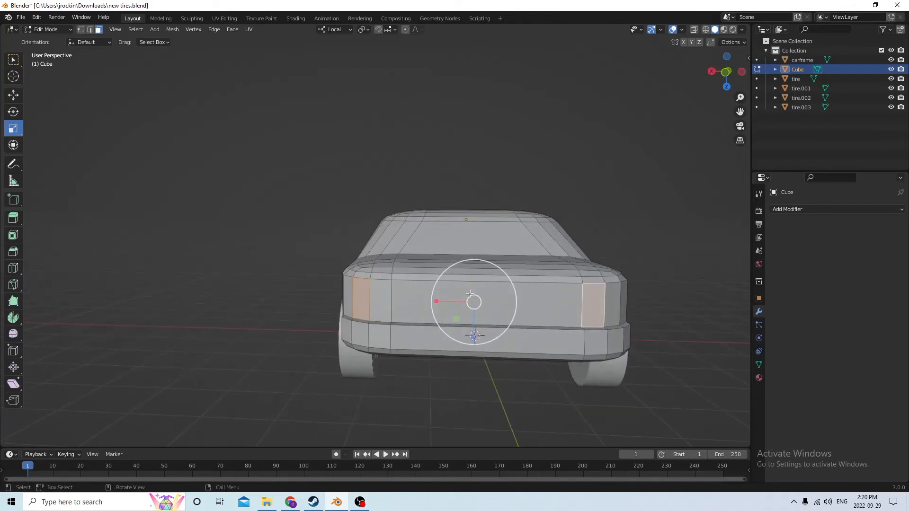
{"action": "left_click", "coordinate": [363, 297], "text": "shift"}
{"action": "left_click", "coordinate": [381, 300], "text": "shift"}
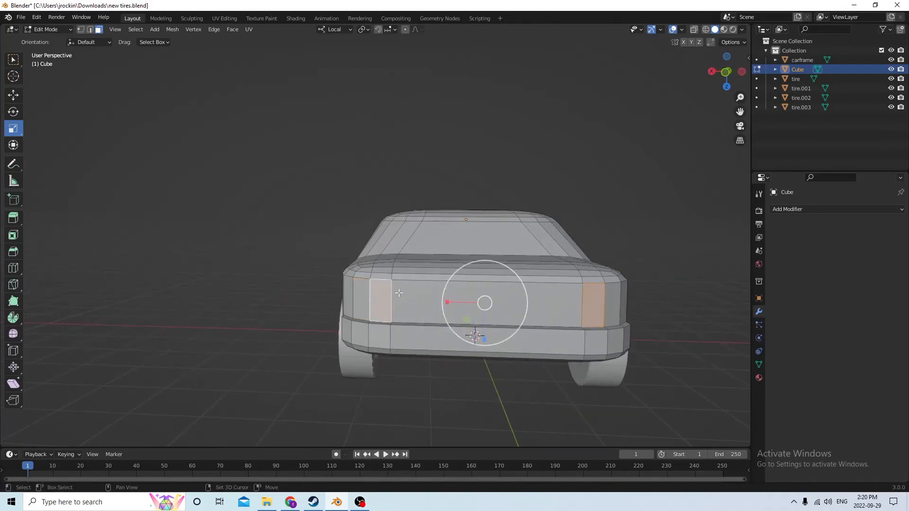
{"action": "key", "text": "i"}
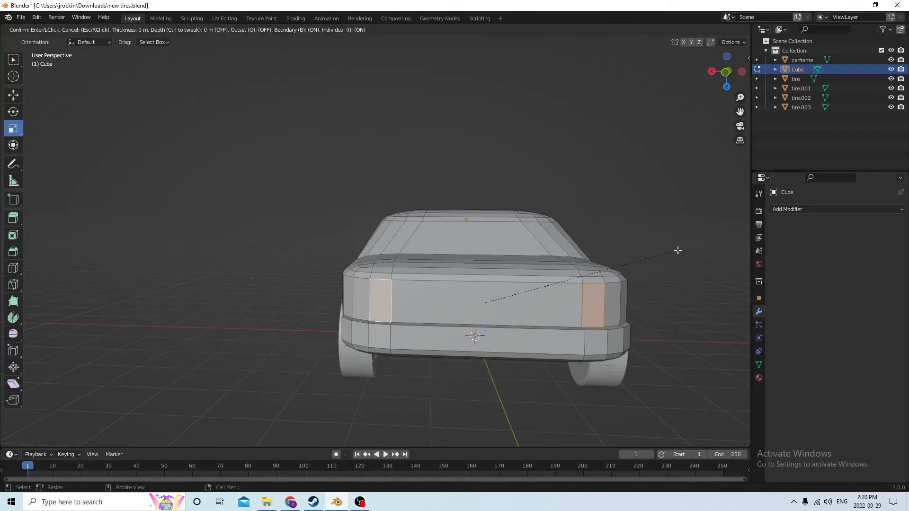
{"action": "left_click", "coordinate": [676, 252]}
Scale the inset taillight faces to about 0.893 on local Z, extrude them inward about 0.00055 m and clear the selection.
{"action": "middle_click_drag", "start_coordinate": [676, 251], "coordinate": [634, 237]}
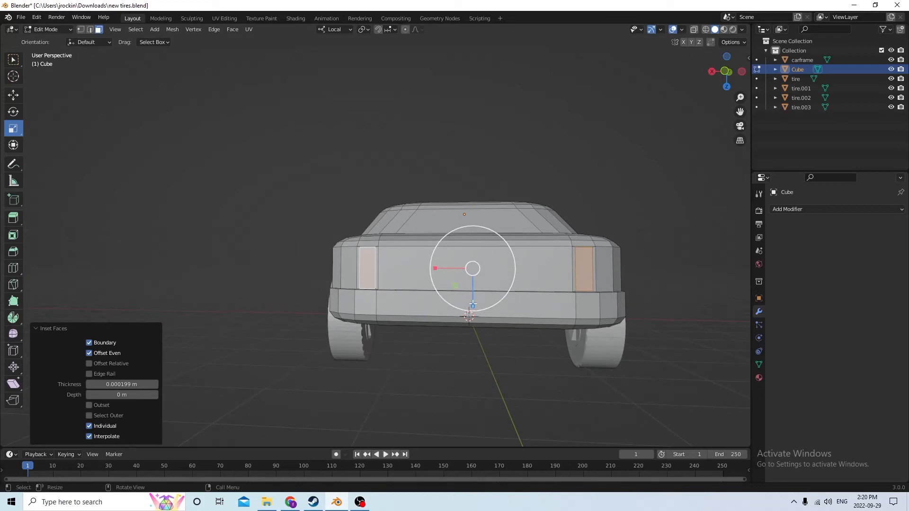
{"action": "left_click_drag", "start_coordinate": [472, 303], "coordinate": [472, 302]}
{"action": "middle_click_drag", "start_coordinate": [472, 303], "coordinate": [321, 246]}
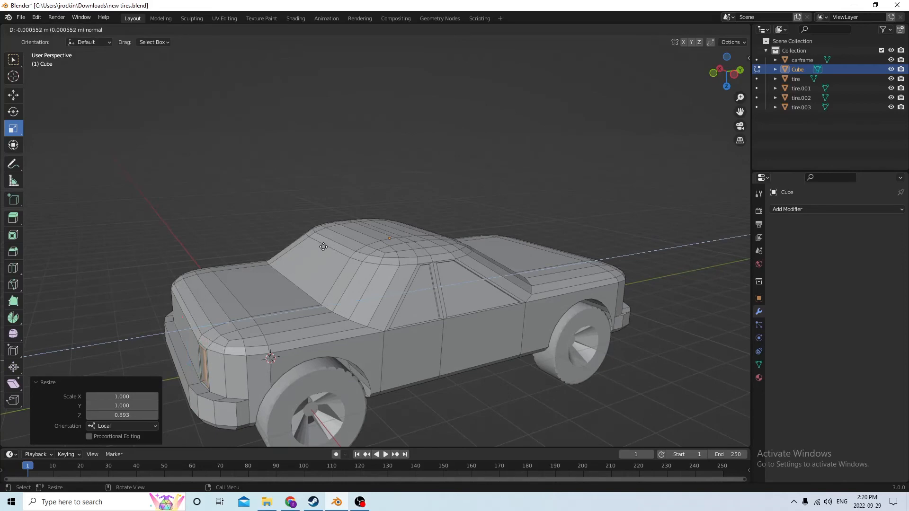
{"action": "left_click", "coordinate": [324, 246]}
{"action": "middle_click_drag", "start_coordinate": [324, 246], "coordinate": [240, 238]}
{"action": "left_click", "coordinate": [593, 184]}
Select the windshield's wide central face together with the adjoining narrow faces on both sides.
{"action": "scroll", "coordinate": [297, 253], "scroll_direction": "up", "scroll_amount": 2}
{"action": "left_click", "coordinate": [324, 240]}
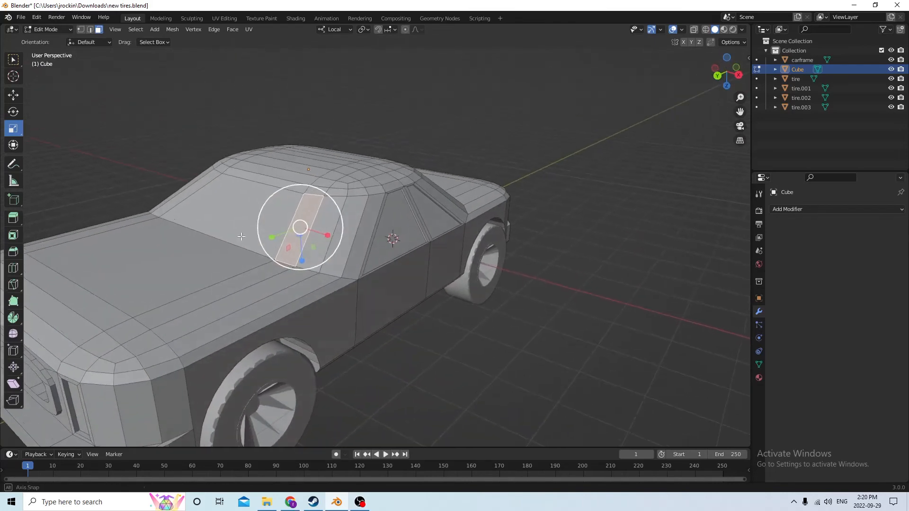
{"action": "left_click", "coordinate": [331, 217], "text": "shift"}
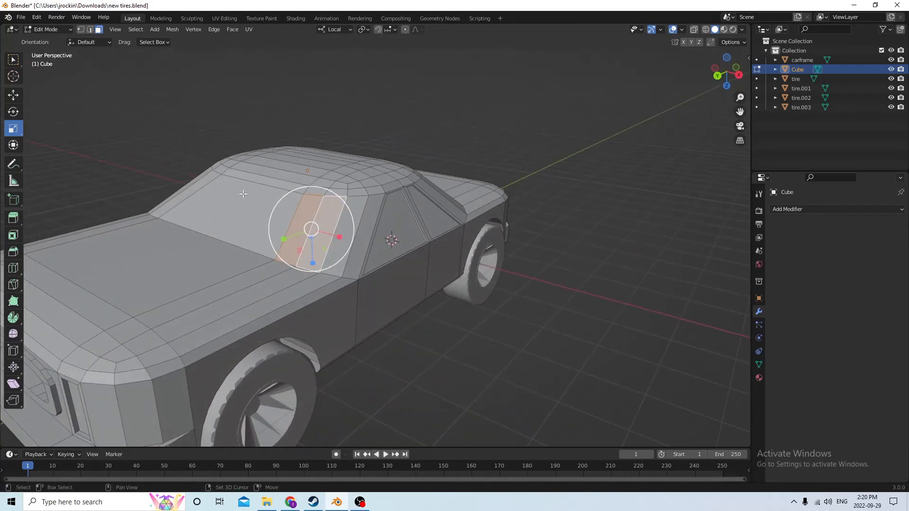
{"action": "left_click", "coordinate": [242, 196], "text": "shift"}
{"action": "middle_click_drag", "start_coordinate": [241, 196], "coordinate": [321, 191]}
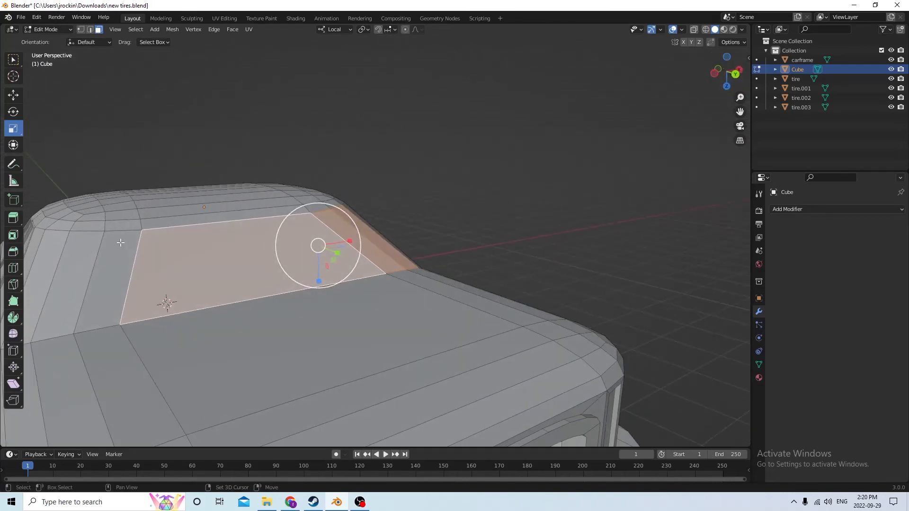
{"action": "left_click", "coordinate": [96, 268], "text": "shift"}
{"action": "middle_click_drag", "start_coordinate": [96, 268], "coordinate": [258, 265]}
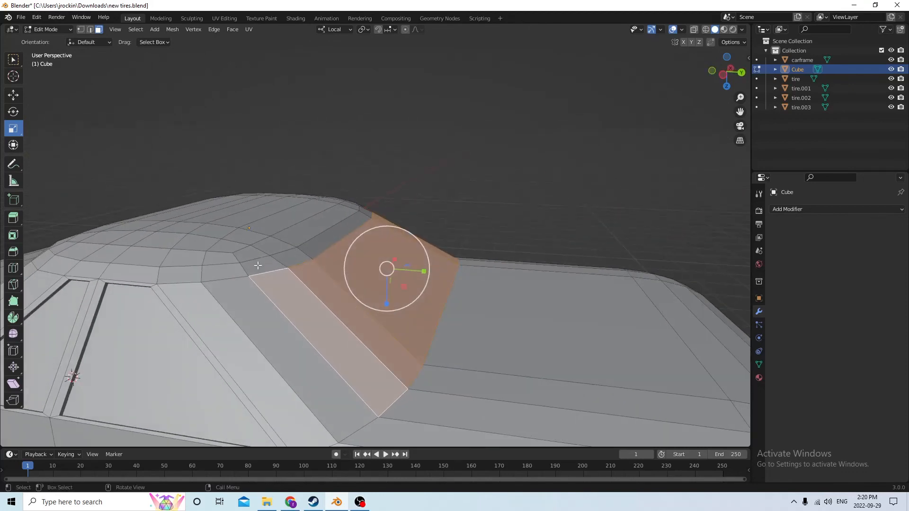
Inset the windshield faces as one region by about 0.000193 m and extrude them about -0.000188 m along the normal.
{"action": "key", "text": "i"}
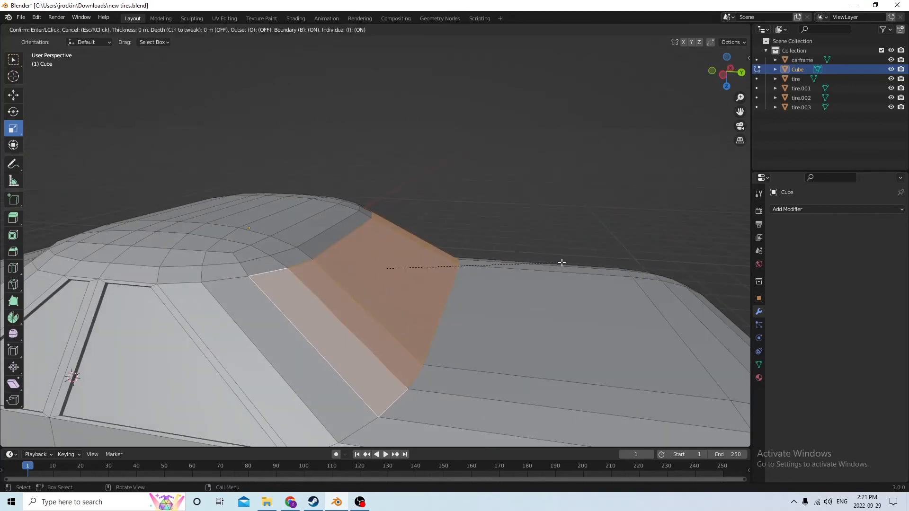
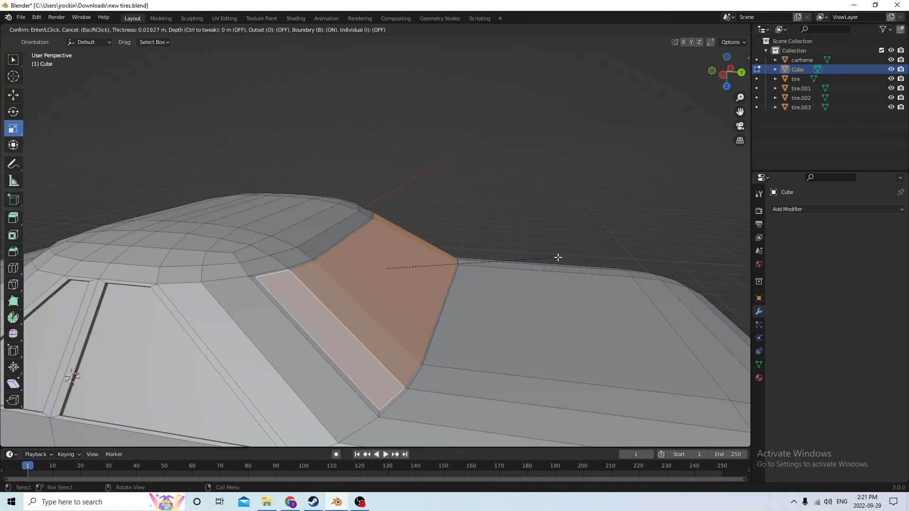
{"action": "left_click", "coordinate": [558, 257]}
{"action": "mouse_move", "coordinate": [558, 257]}
{"action": "middle_mouse_down"}
{"action": "mouse_move", "coordinate": [539, 255]}
{"action": "mouse_move", "coordinate": [549, 263]}
{"action": "middle_mouse_up"}
{"action": "key", "text": "e"}
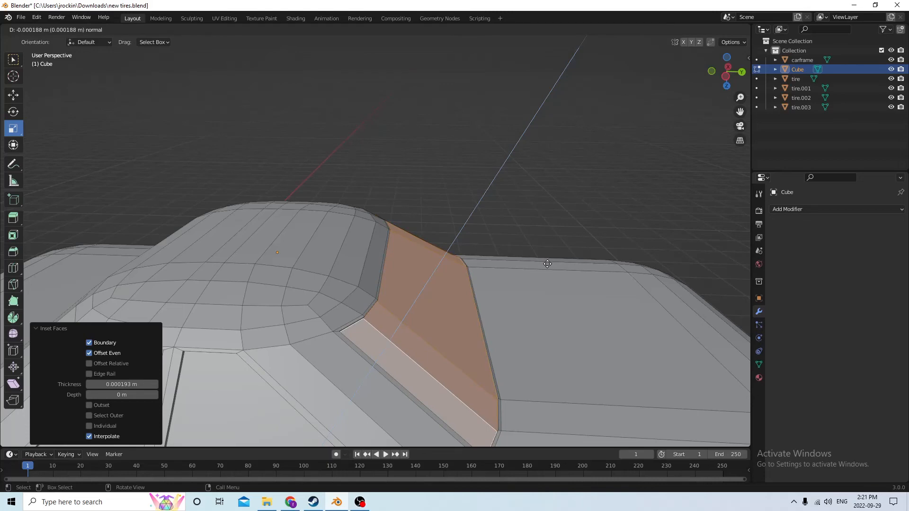
{"action": "left_click", "coordinate": [547, 264]}
Select the rear window's wide central face and the two narrow faces on each side of it.
{"action": "middle_click_drag", "start_coordinate": [548, 262], "coordinate": [472, 314]}
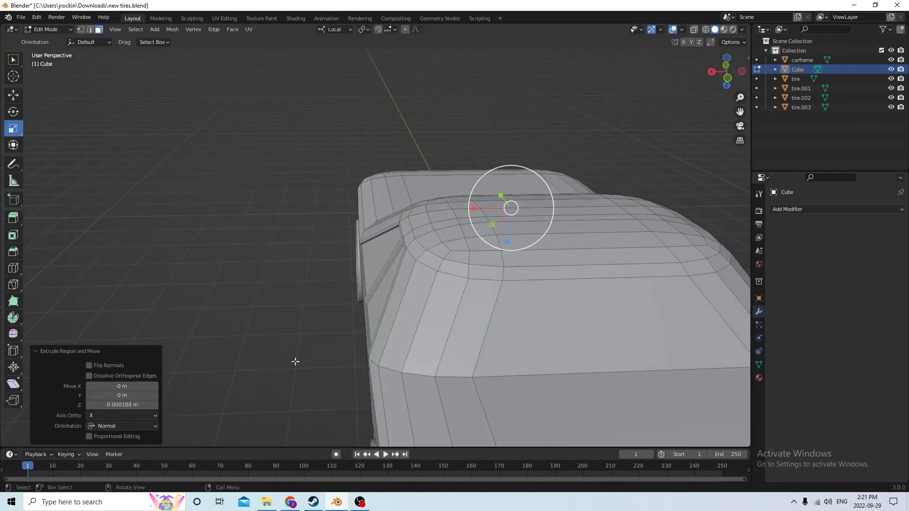
{"action": "left_click", "coordinate": [417, 325]}
{"action": "left_click", "coordinate": [491, 305], "text": "shift"}
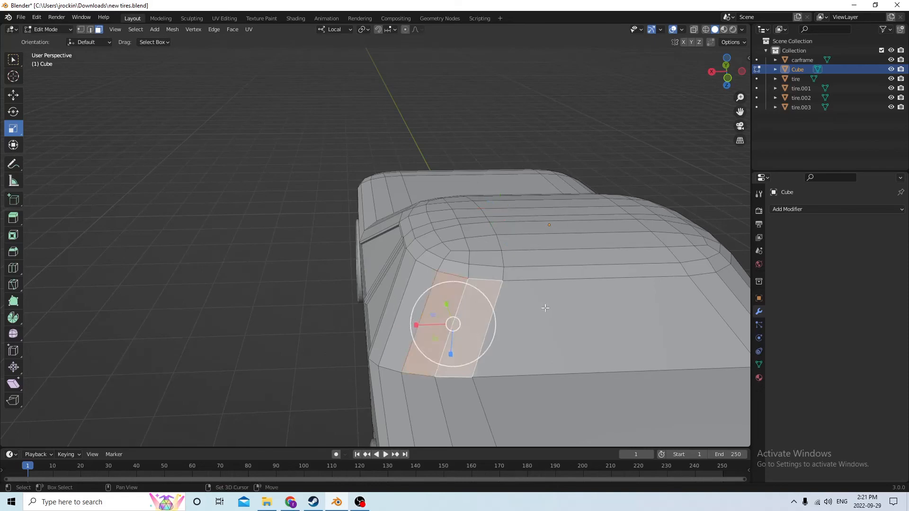
{"action": "left_click", "coordinate": [544, 305], "text": "shift"}
{"action": "middle_click_drag", "start_coordinate": [544, 305], "coordinate": [439, 294]}
{"action": "middle_click_drag", "start_coordinate": [425, 261], "coordinate": [423, 218]}
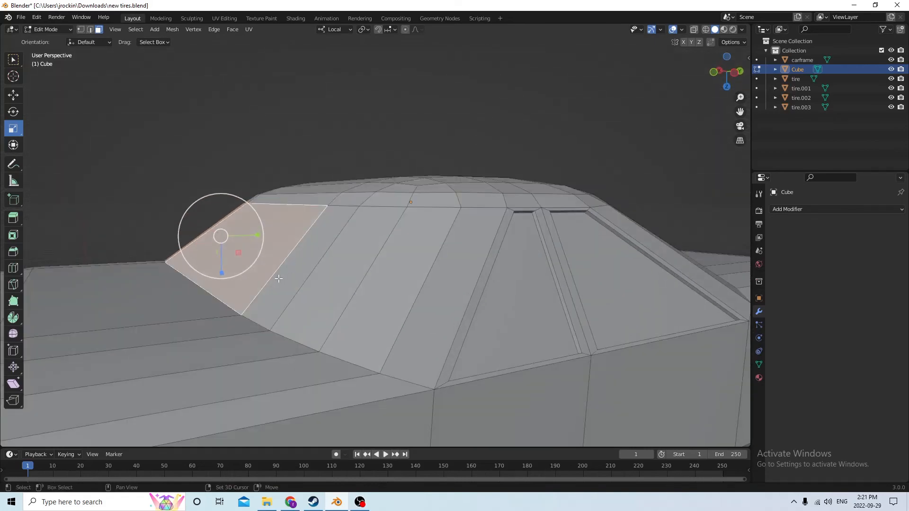
{"action": "left_click", "coordinate": [296, 277], "text": "shift"}
{"action": "left_click", "coordinate": [329, 271], "text": "shift"}
{"action": "middle_click_drag", "start_coordinate": [330, 271], "coordinate": [570, 291]}
Inset the rear window faces as one region by about 0.000251 m and extrude them about -0.00022 m along the normal.
{"action": "key", "text": "i"}
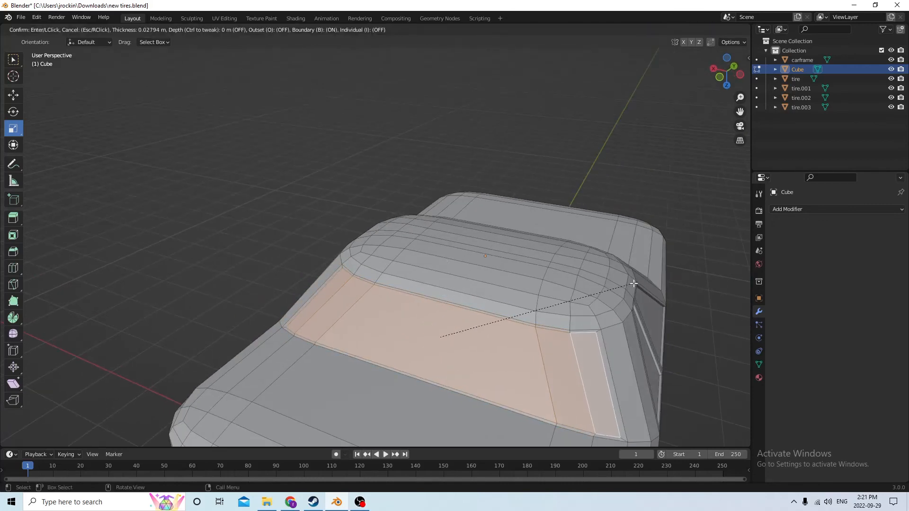
{"action": "left_click", "coordinate": [634, 284]}
{"action": "middle_click_drag", "start_coordinate": [547, 256], "coordinate": [217, 218]}
{"action": "key", "text": "e"}
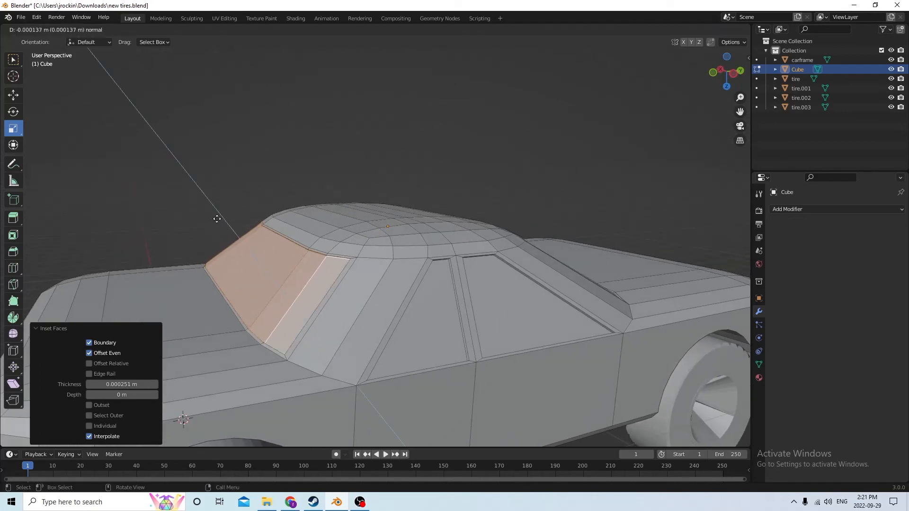
{"action": "left_click", "coordinate": [219, 217]}
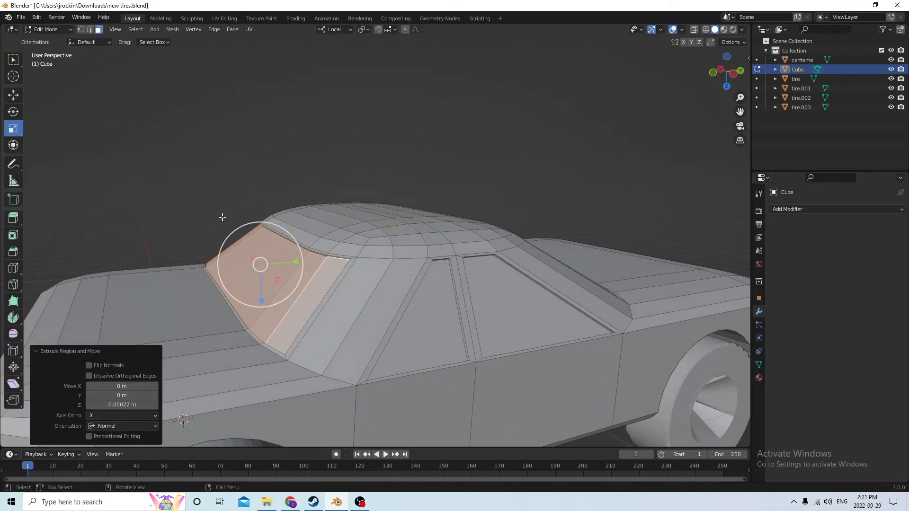
Deselect the rear window faces and return the car body to Object Mode.
{"action": "middle_click_drag", "start_coordinate": [219, 217], "coordinate": [593, 211]}
{"action": "left_click", "coordinate": [239, 215]}
{"action": "scroll", "coordinate": [476, 205], "scroll_direction": "down", "scroll_amount": 3}
{"action": "scroll", "coordinate": [205, 217], "scroll_direction": "up", "scroll_amount": 2}
{"action": "scroll", "coordinate": [629, 199], "scroll_direction": "down", "scroll_amount": 3}
{"action": "key", "text": "Tab"}
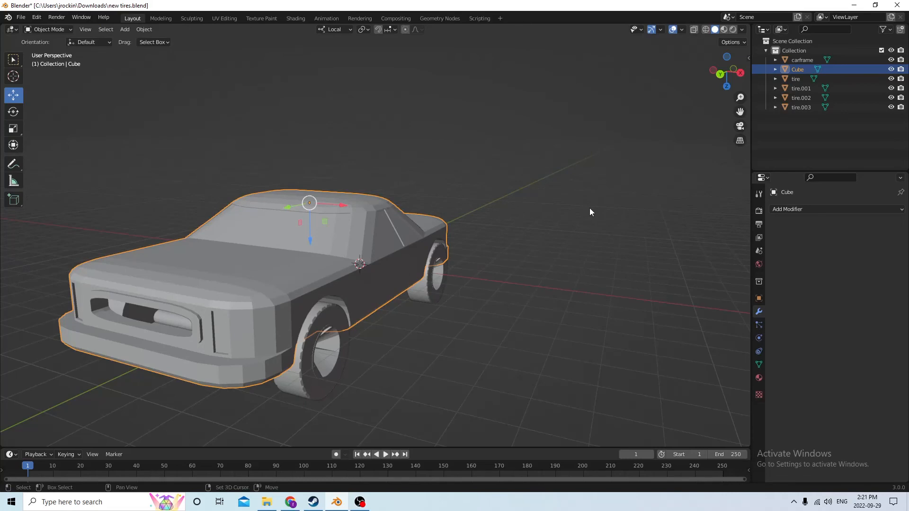
Add a 0.02 m cube and move it about 0.041 m along local X and 0.032 m along local Y, beside the car's doors.
{"action": "key", "text": "shift+a"}
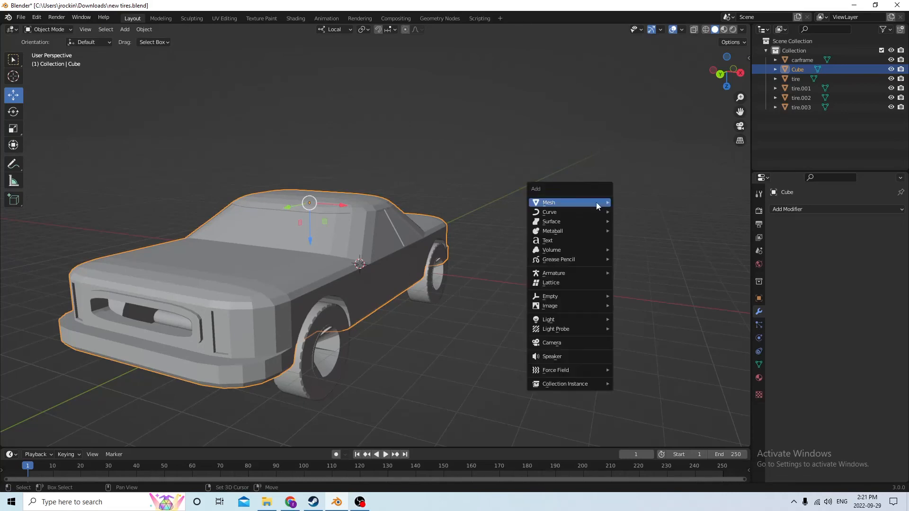
{"action": "mouse_move", "coordinate": [595, 203]}
{"action": "left_click", "coordinate": [633, 212]}
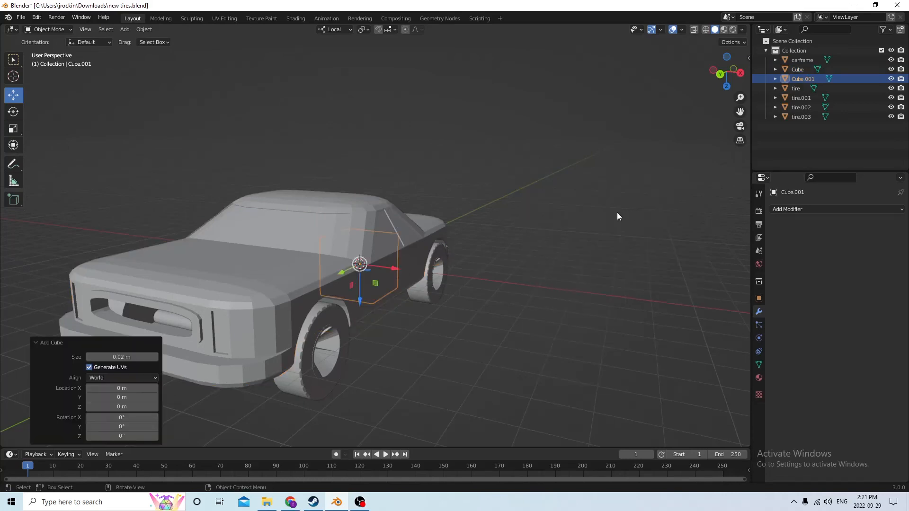
{"action": "middle_click_drag", "start_coordinate": [617, 212], "coordinate": [511, 348]}
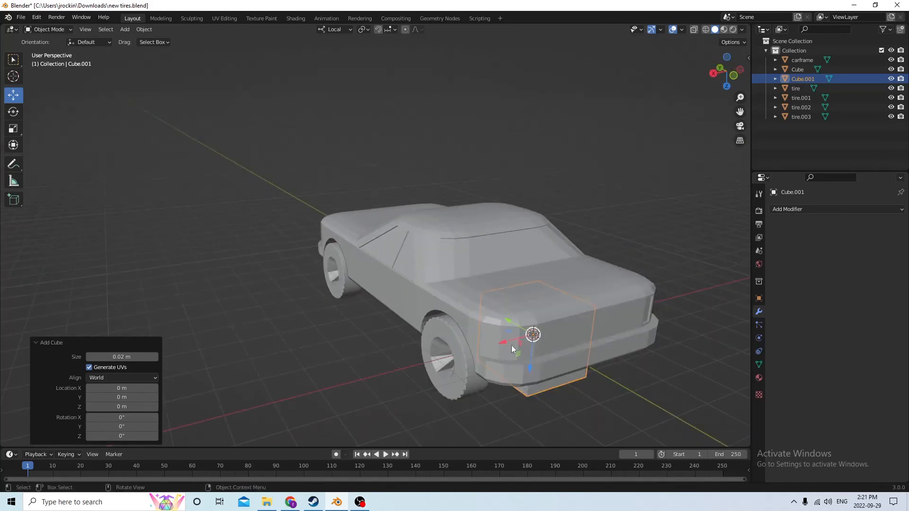
{"action": "left_click_drag", "start_coordinate": [505, 344], "coordinate": [366, 347]}
{"action": "middle_click_drag", "start_coordinate": [366, 347], "coordinate": [468, 329]}
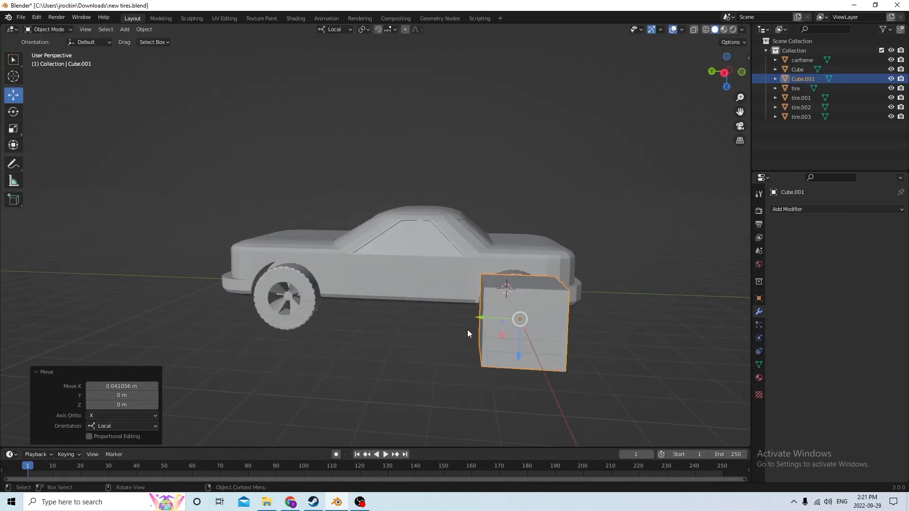
{"action": "left_click_drag", "start_coordinate": [490, 319], "coordinate": [368, 313]}
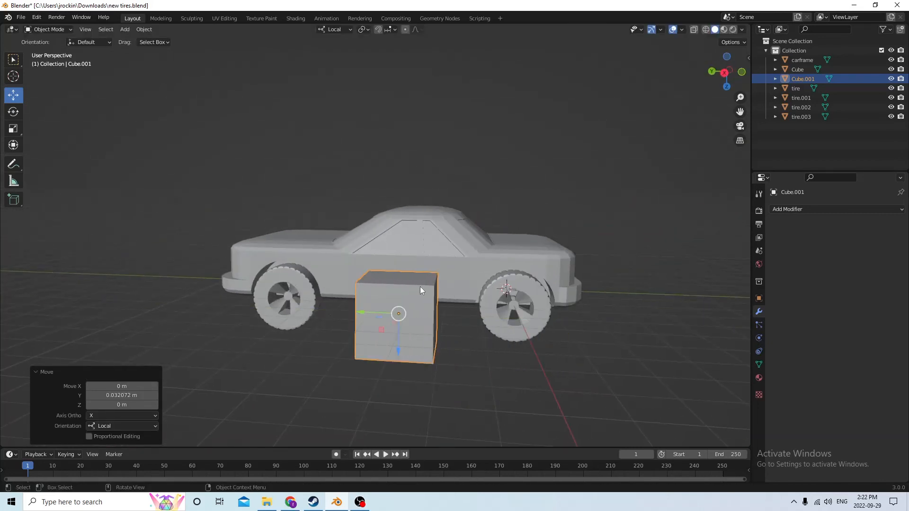
Shrink the cube uniformly to about 0.262 and scale it to about 0.335 on local X and 0.327 on local Z as a door handle.
{"action": "key", "text": "s"}
{"action": "left_click", "coordinate": [446, 290]}
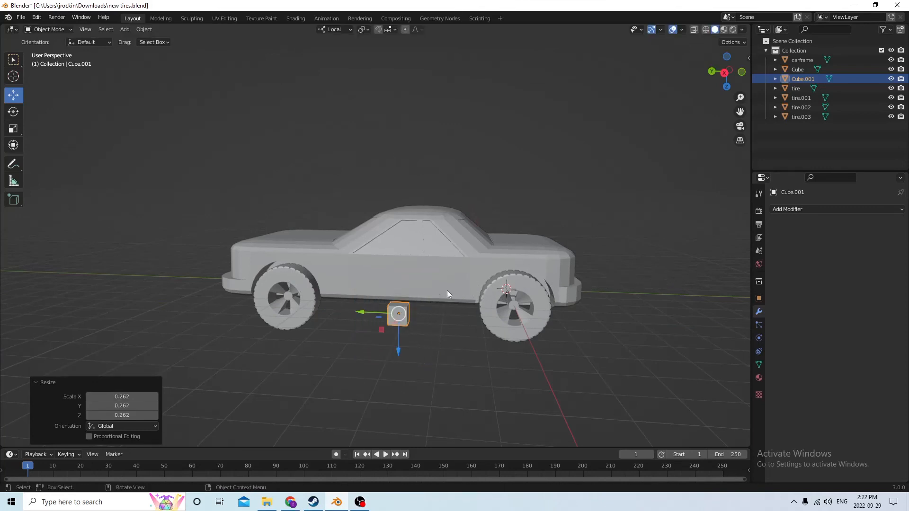
{"action": "left_click", "coordinate": [13, 128]}
{"action": "middle_click_drag", "start_coordinate": [95, 152], "coordinate": [155, 160]}
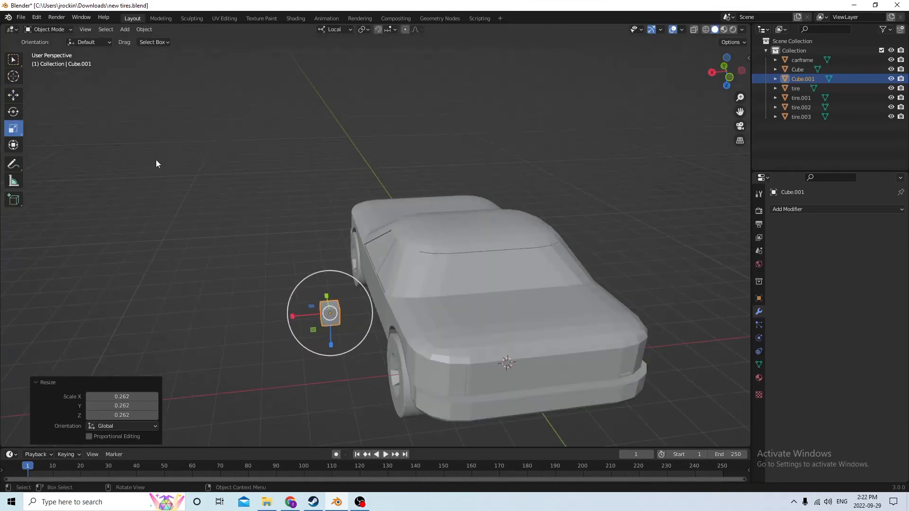
{"action": "left_click_drag", "start_coordinate": [292, 314], "coordinate": [316, 306]}
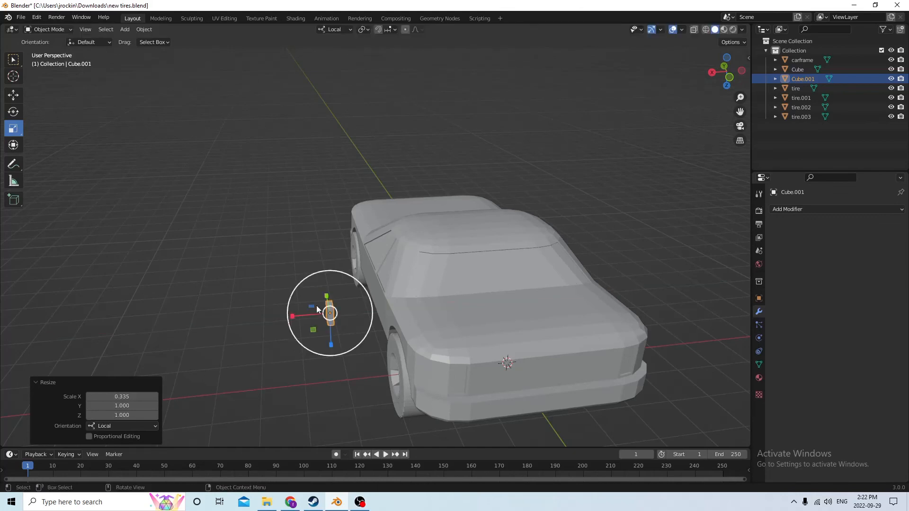
{"action": "middle_click_drag", "start_coordinate": [317, 306], "coordinate": [362, 264]}
{"action": "left_click_drag", "start_coordinate": [343, 348], "coordinate": [343, 319]}
{"action": "mouse_move", "coordinate": [344, 319]}
{"action": "middle_mouse_down"}
{"action": "mouse_move", "coordinate": [408, 304]}
{"action": "mouse_move", "coordinate": [356, 319]}
{"action": "middle_mouse_up"}
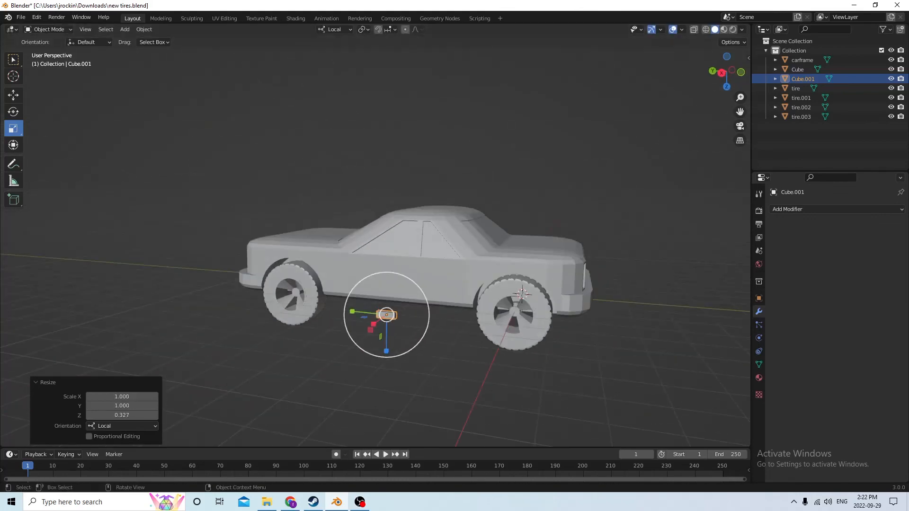
Move the door-handle block along local X until it sits against the side of the car.
{"action": "left_click", "coordinate": [13, 95]}
{"action": "middle_click_drag", "start_coordinate": [168, 132], "coordinate": [322, 281]}
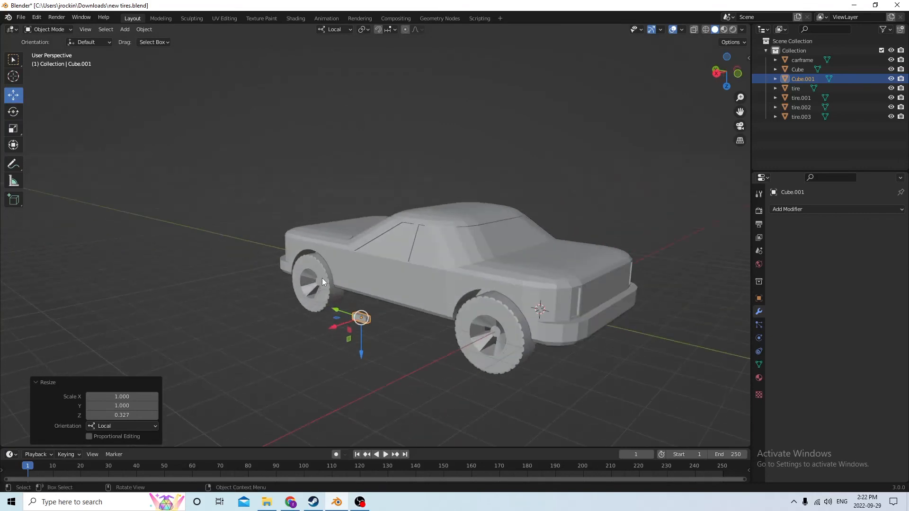
{"action": "left_click", "coordinate": [332, 323]}
{"action": "left_click", "coordinate": [357, 319]}
{"action": "left_click_drag", "start_coordinate": [331, 330], "coordinate": [404, 303]}
{"action": "scroll", "coordinate": [404, 303], "scroll_direction": "up", "scroll_amount": 3}
{"action": "middle_click_drag", "start_coordinate": [429, 314], "coordinate": [474, 298]}
{"action": "left_click_drag", "start_coordinate": [410, 270], "coordinate": [443, 276]}
Scale the door-handle block to about 0.657 on local X to reduce its thickness.
{"action": "left_click", "coordinate": [13, 127]}
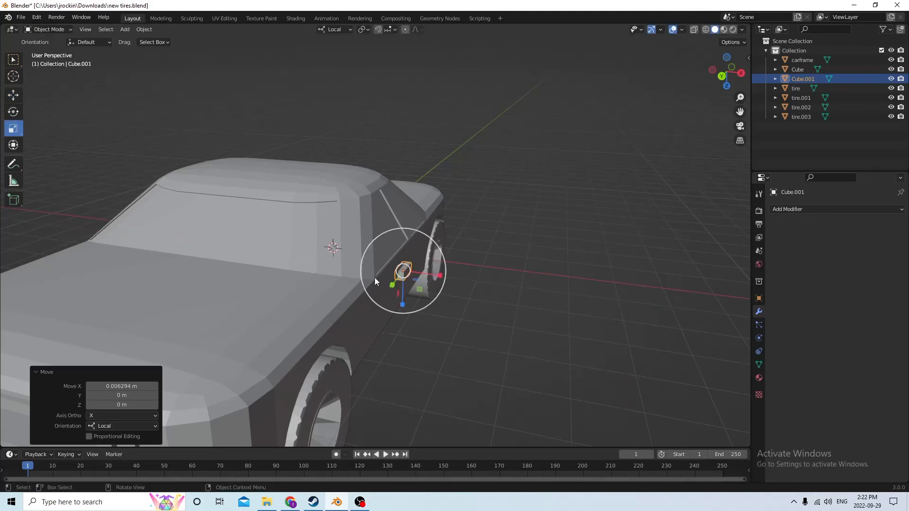
{"action": "key", "text": "s"}
{"action": "right_click", "coordinate": [428, 271]}
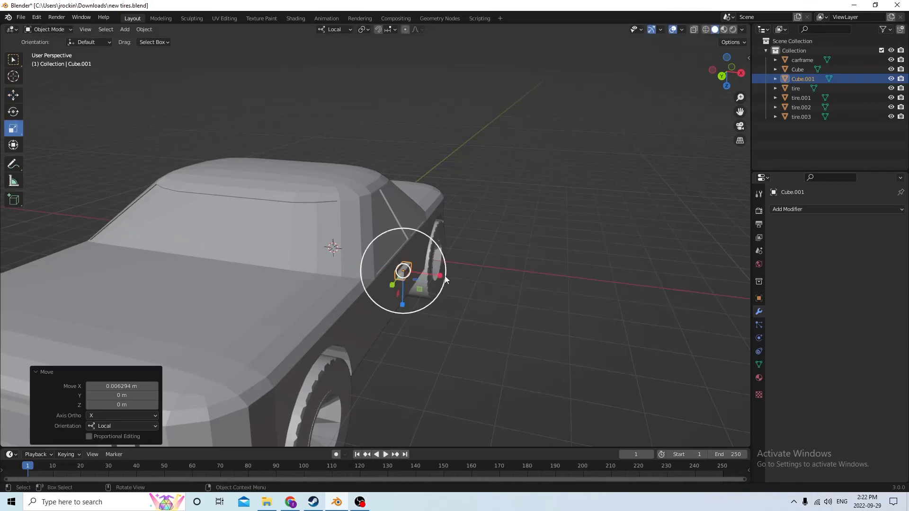
{"action": "left_click_drag", "start_coordinate": [437, 275], "coordinate": [426, 272]}
{"action": "middle_click_drag", "start_coordinate": [421, 271], "coordinate": [295, 241]}
{"action": "scroll", "coordinate": [326, 244], "scroll_direction": "up", "scroll_amount": 1}
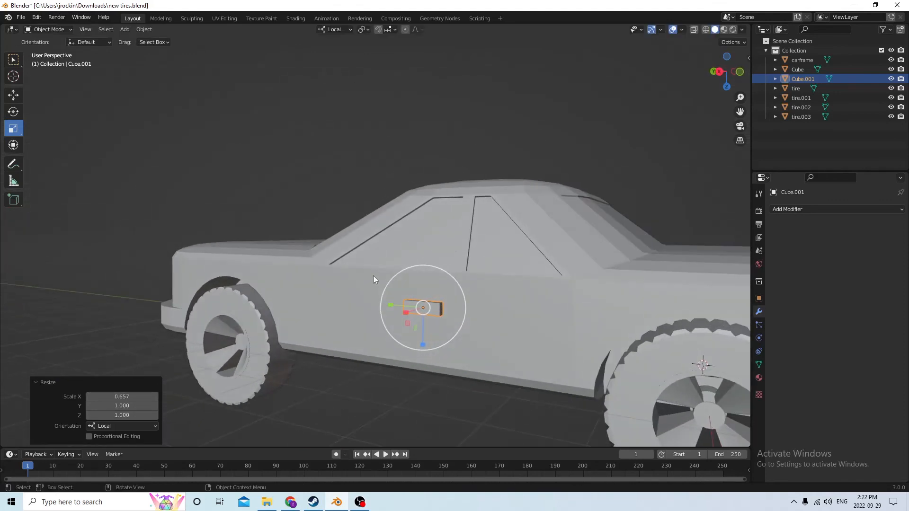
Raise the door-handle block slightly on local Z and move it about -0.0015 m along local Y on the door.
{"action": "left_click", "coordinate": [15, 97]}
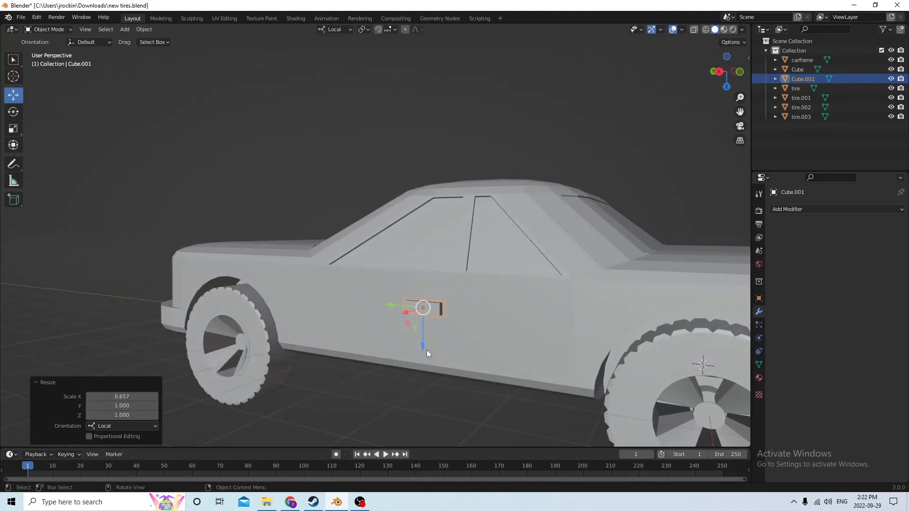
{"action": "left_click_drag", "start_coordinate": [427, 353], "coordinate": [427, 351]}
{"action": "middle_click_drag", "start_coordinate": [427, 350], "coordinate": [409, 274]}
{"action": "left_click_drag", "start_coordinate": [402, 279], "coordinate": [413, 279]}
{"action": "middle_click_drag", "start_coordinate": [414, 280], "coordinate": [330, 248]}
Scale the door-handle block to about 0.793 on local Z to make it slimmer in height.
{"action": "left_click", "coordinate": [14, 128]}
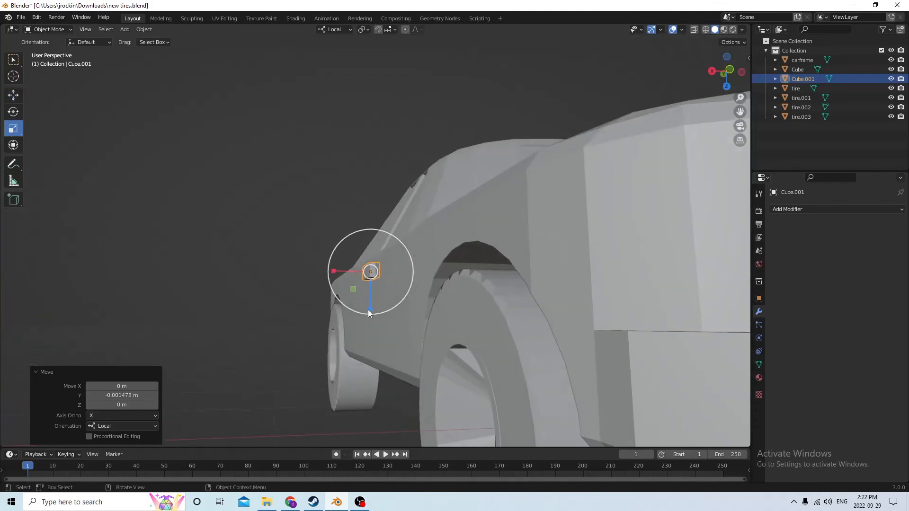
{"action": "left_click_drag", "start_coordinate": [368, 309], "coordinate": [365, 298]}
{"action": "middle_click_drag", "start_coordinate": [363, 295], "coordinate": [444, 328]}
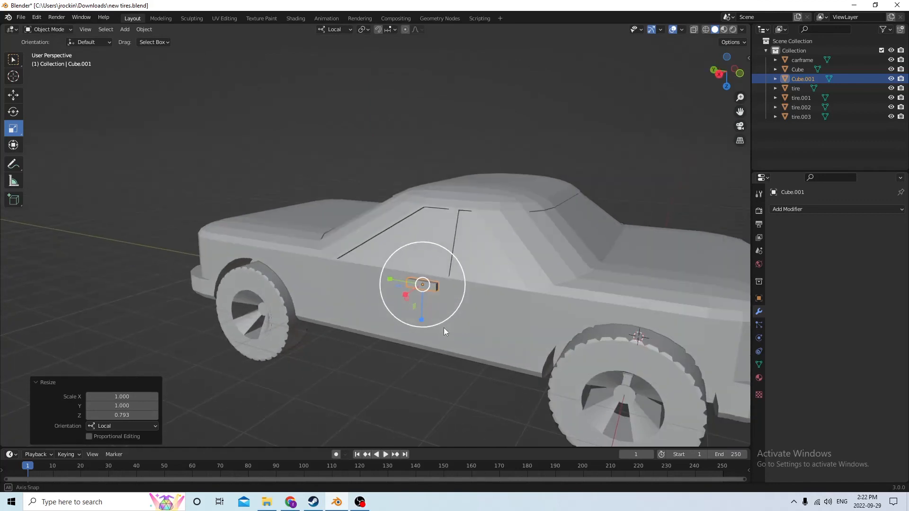
Duplicate the door handle in place and set the copy's X location to -0.028652 m on the opposite side of the car.
{"action": "left_click", "coordinate": [19, 95]}
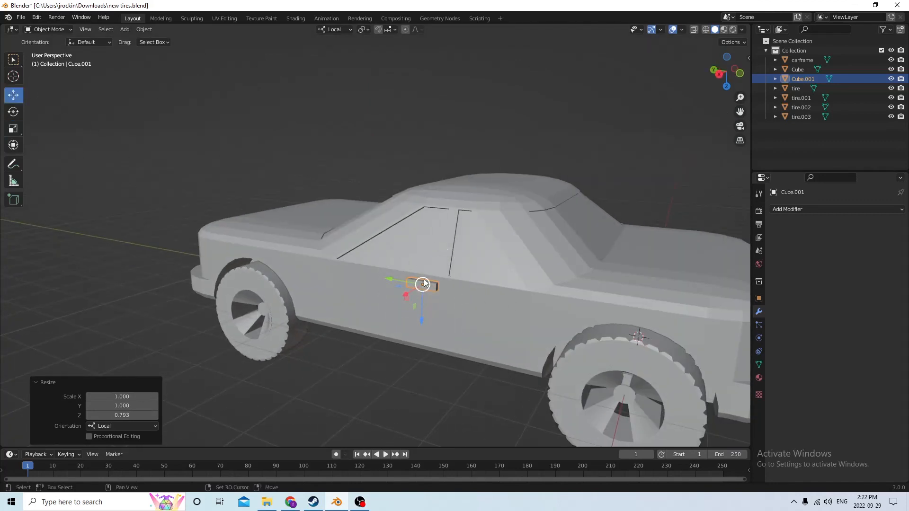
{"action": "key", "text": "shift+d"}
{"action": "key", "text": "Escape"}
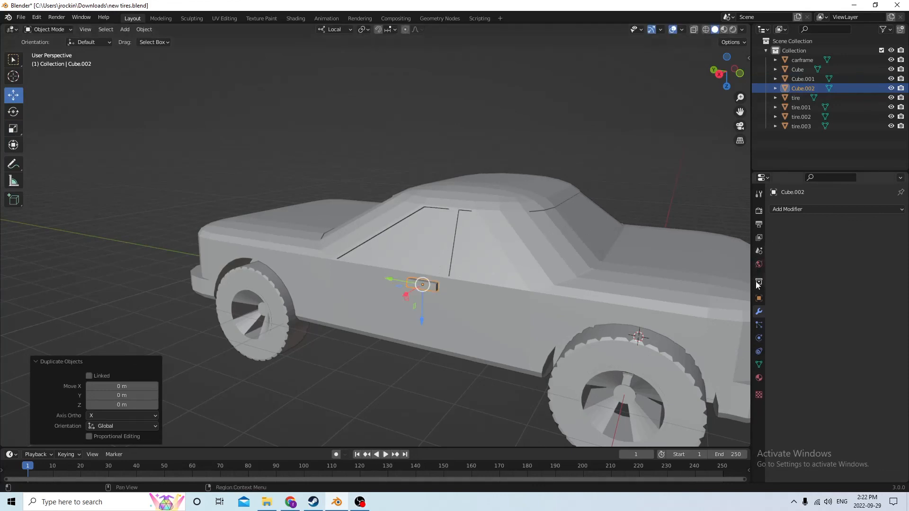
{"action": "left_click", "coordinate": [759, 298]}
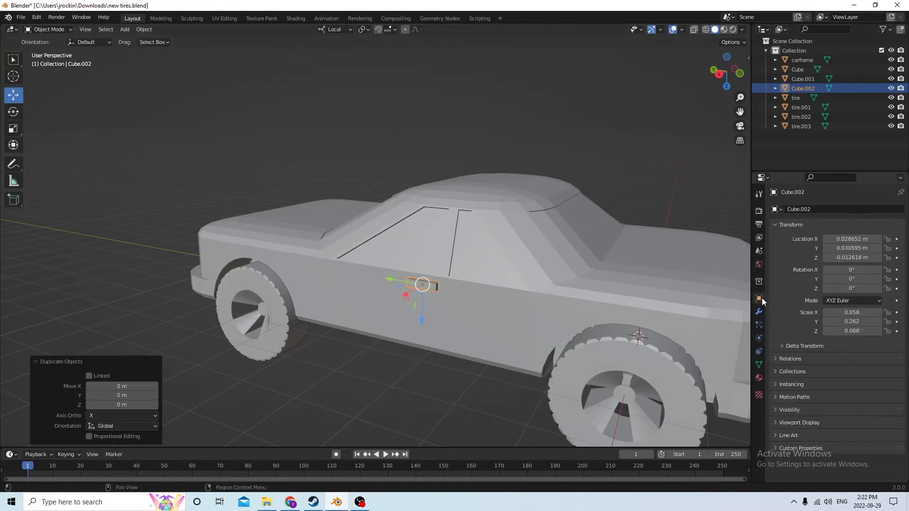
{"action": "left_click", "coordinate": [834, 240]}
{"action": "left_click", "coordinate": [827, 239]}
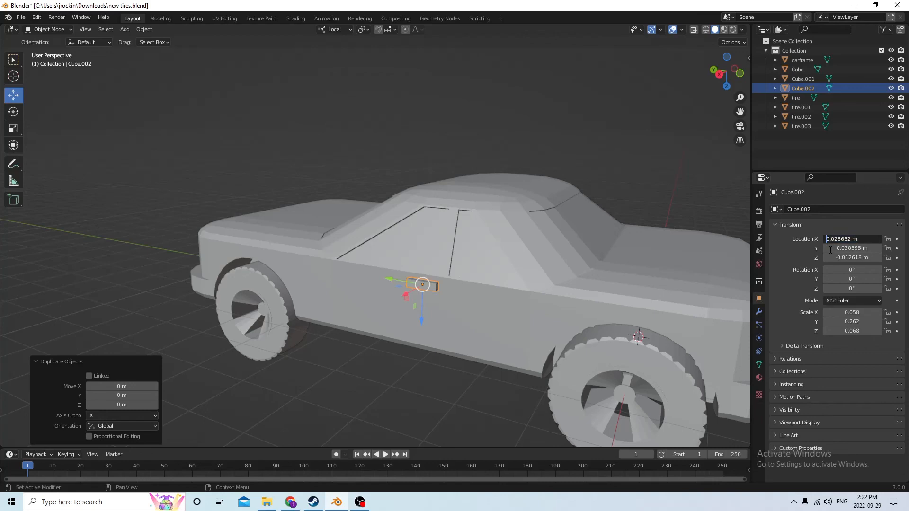
{"action": "type", "text": "-"}
{"action": "key", "text": "Return"}
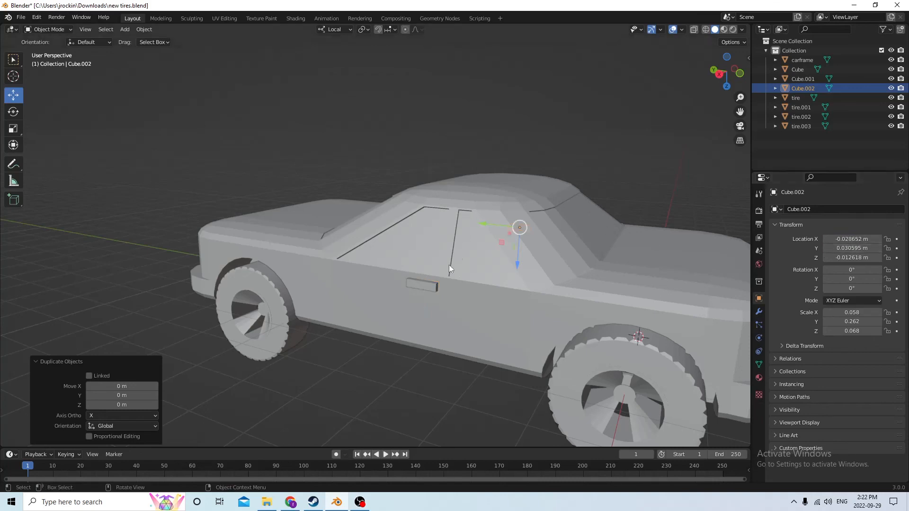
Join both door handles into the car body object and enter Edit Mode on the combined mesh.
{"action": "left_click", "coordinate": [408, 284], "text": "shift"}
{"action": "middle_click_drag", "start_coordinate": [422, 272], "coordinate": [501, 243]}
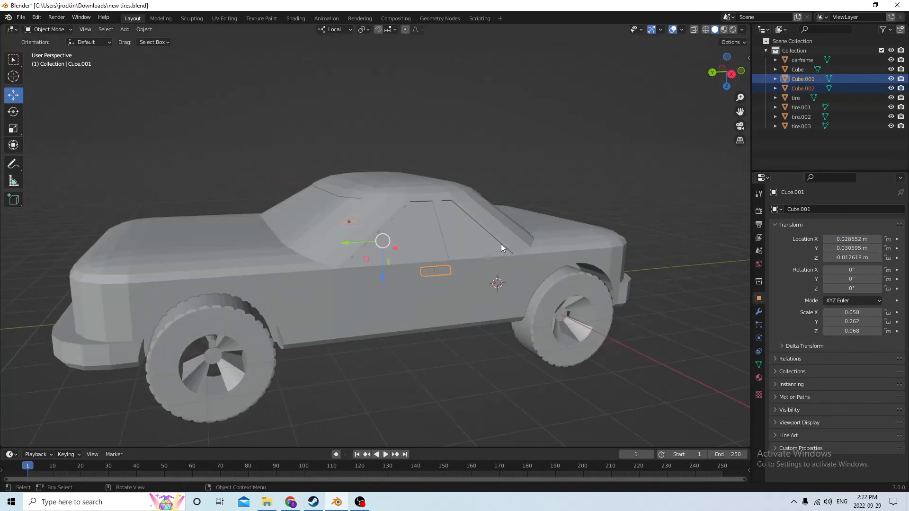
{"action": "left_click", "coordinate": [385, 290], "text": "shift"}
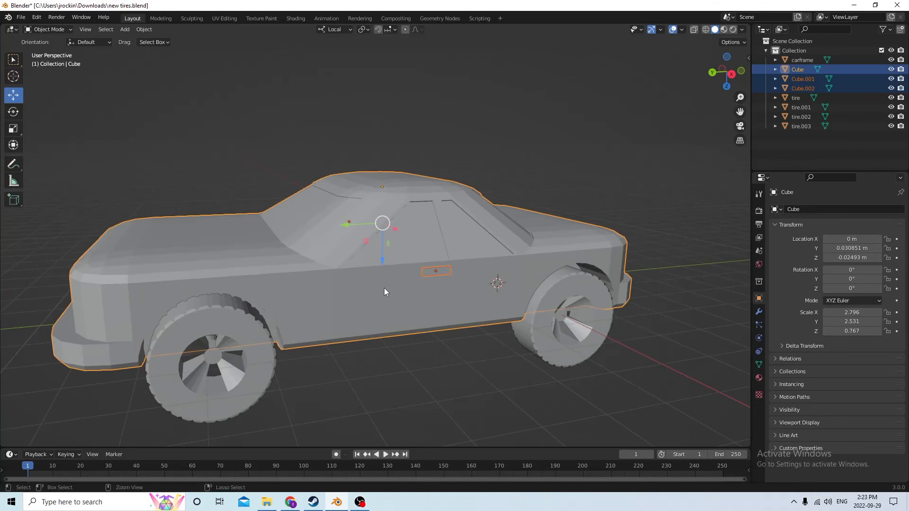
{"action": "key", "text": "ctrl+j"}
{"action": "left_click", "coordinate": [636, 175]}
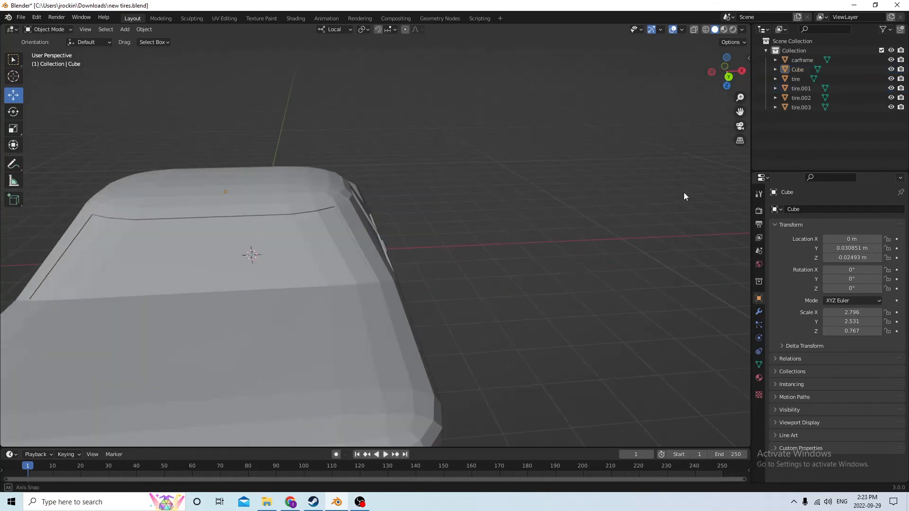
{"action": "key", "text": "Tab"}
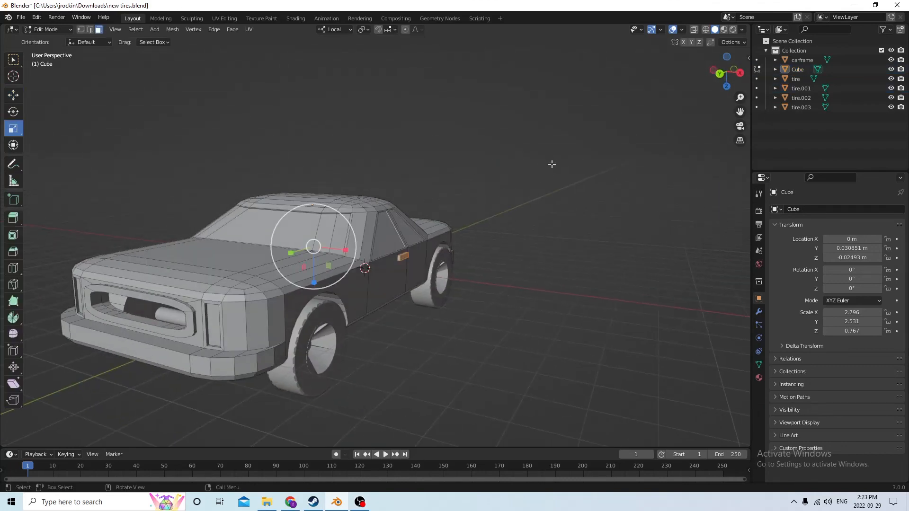